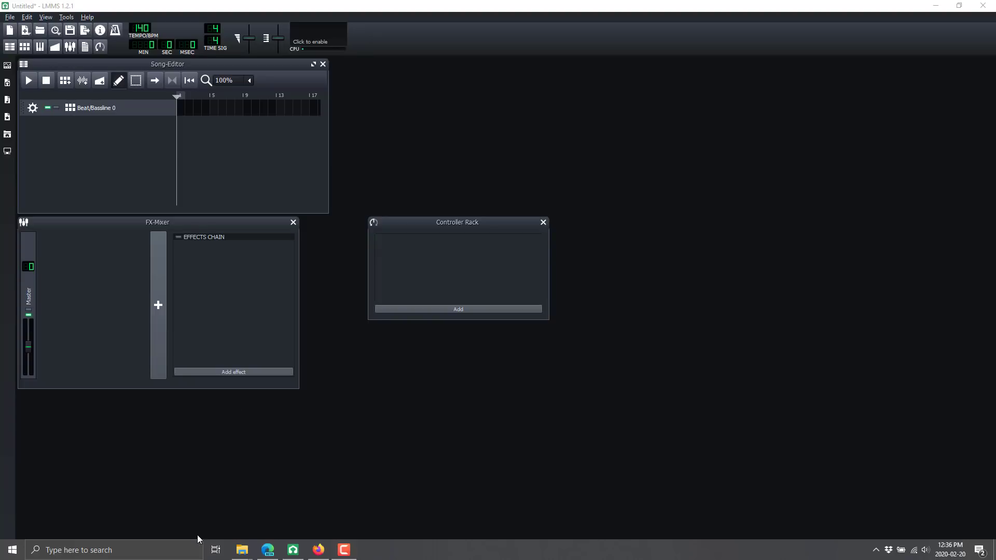
Switch to the browser and examine the LMMS download page's stable versions for Windows
click(268, 548)
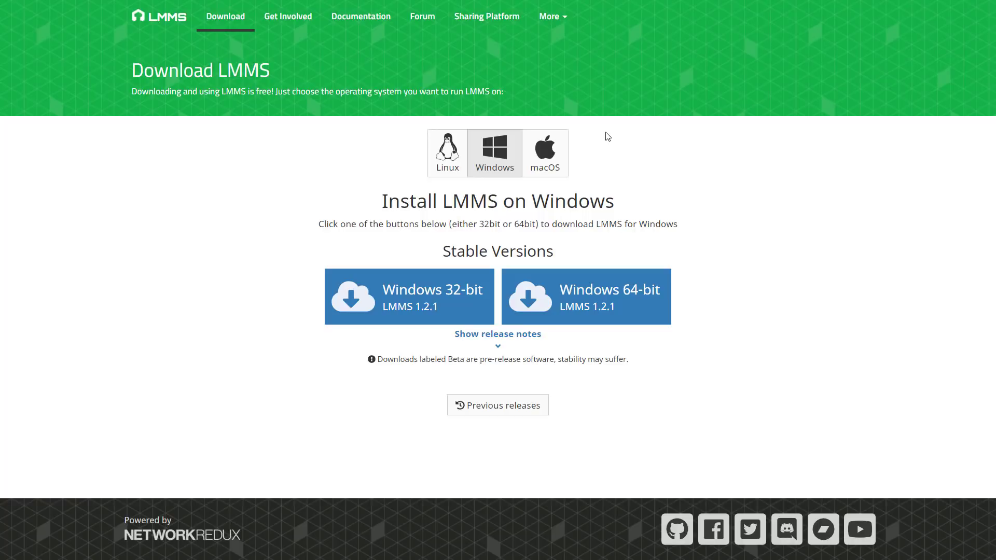
key(ctrl+Tab)
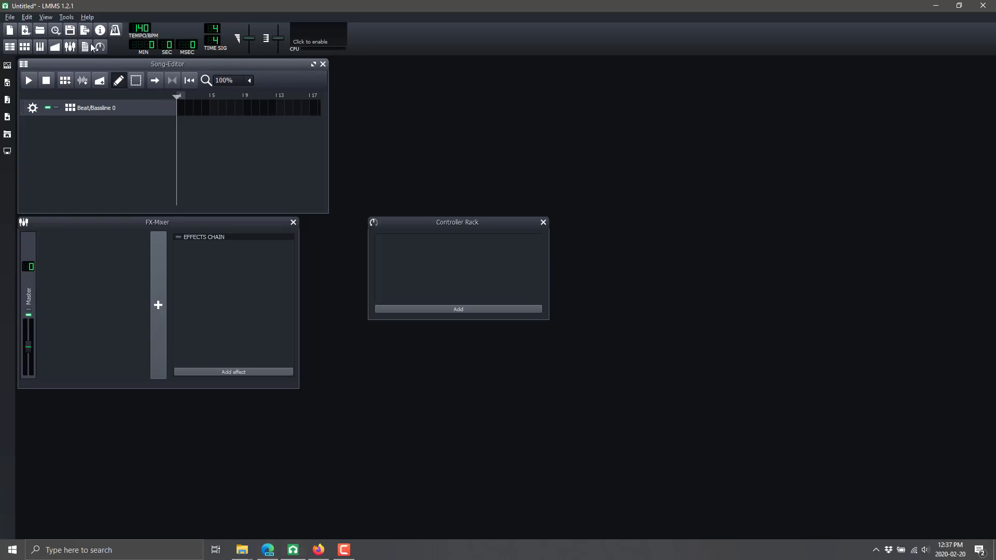
Return to LMMS and start a new project, discarding the unsaved changes to the current one
click(12, 31)
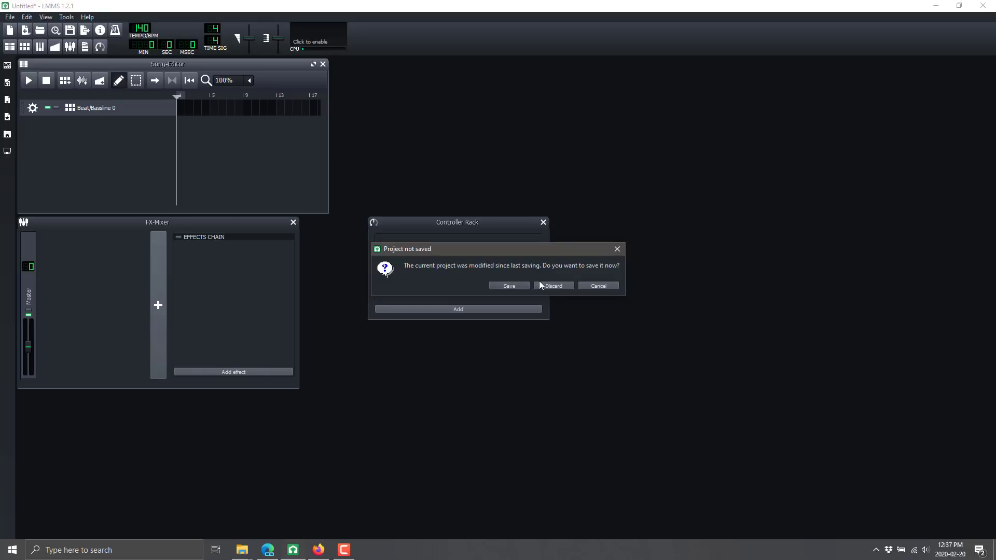
click(551, 286)
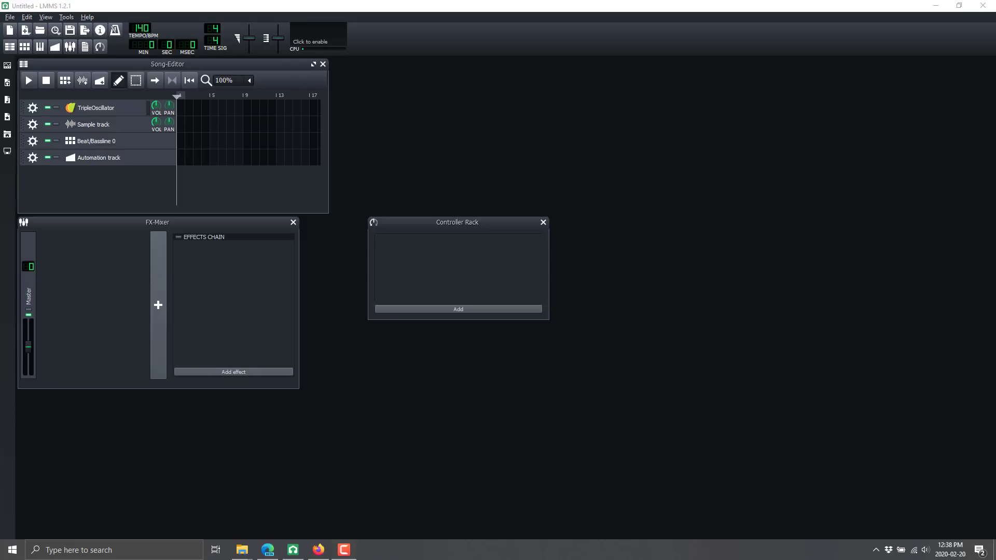
Move the Song-Editor window toward the middle of the workspace and close the Controller Rack and FX-Mixer
drag(218, 66, 519, 99)
click(512, 249)
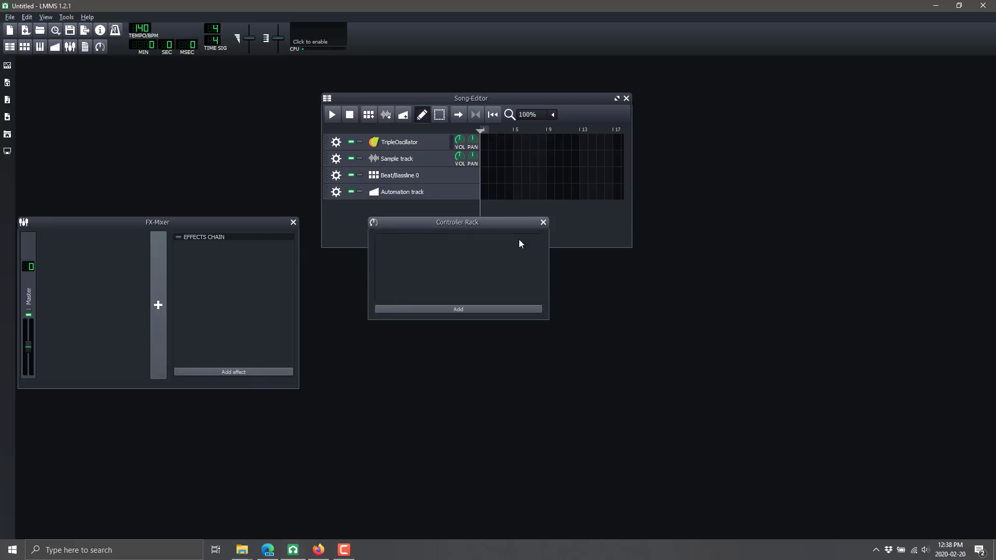
click(543, 222)
click(294, 222)
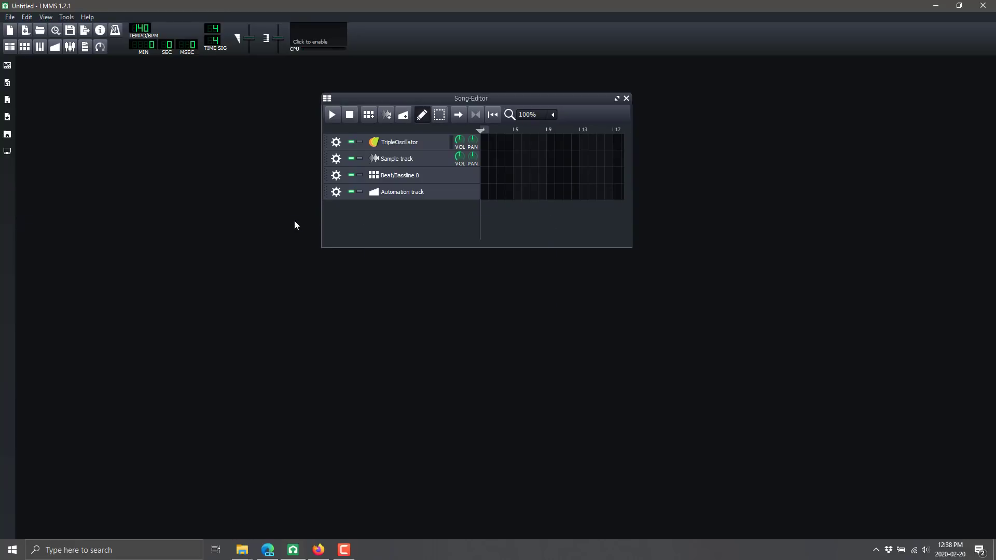
Maximize the Song-Editor and restore it to a floating window
mouse_move(484, 97)
mouse_down()
mouse_move(462, 104)
mouse_move(493, 104)
mouse_up()
double_click(494, 104)
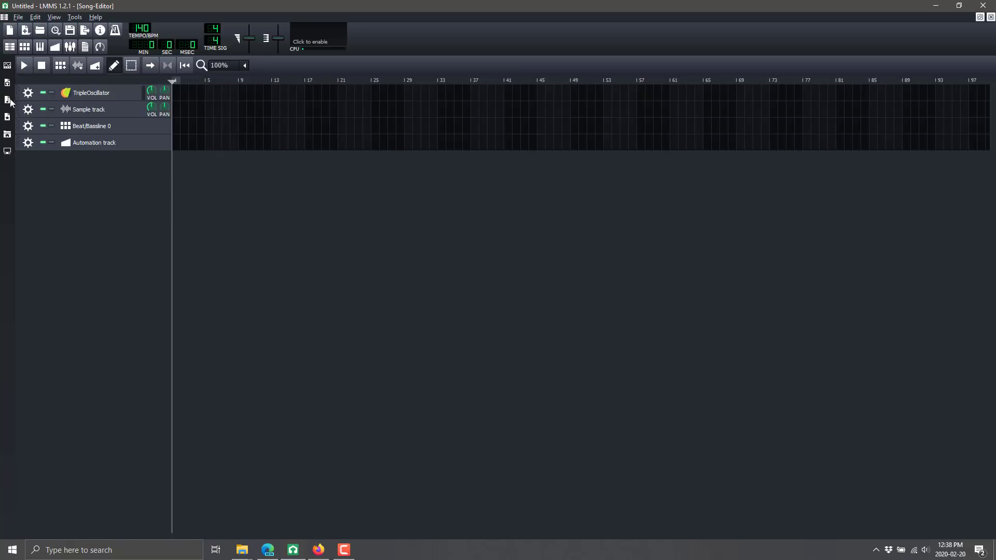
click(980, 18)
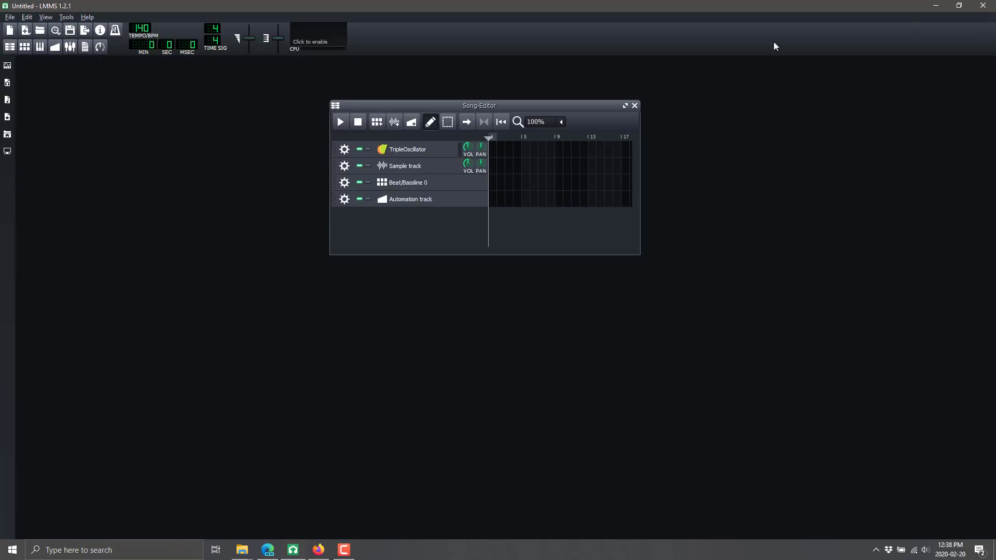
Remove the TripleOscillator, Sample track and Automation track from the song, keeping only Beat/Bassline 0
click(343, 151)
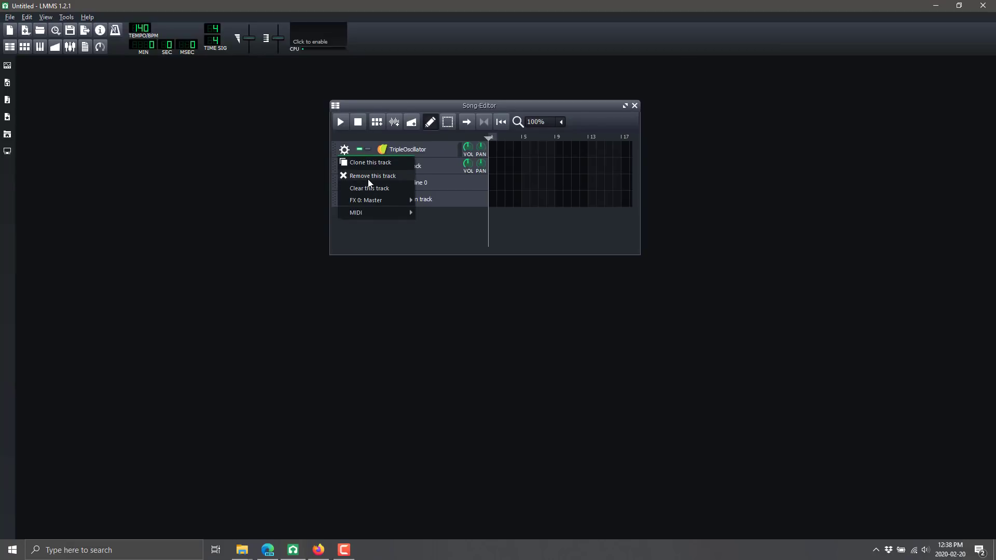
click(368, 178)
click(348, 151)
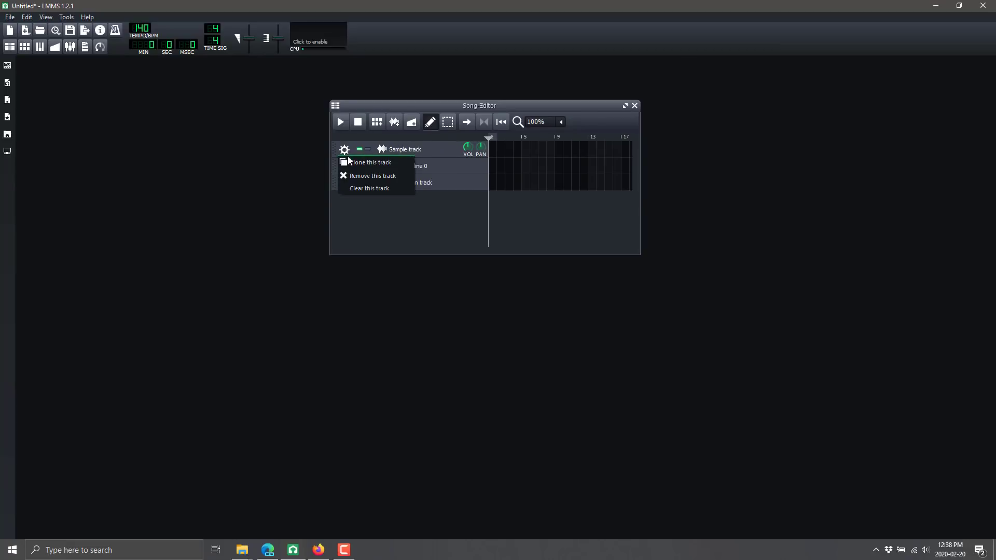
click(357, 172)
click(345, 166)
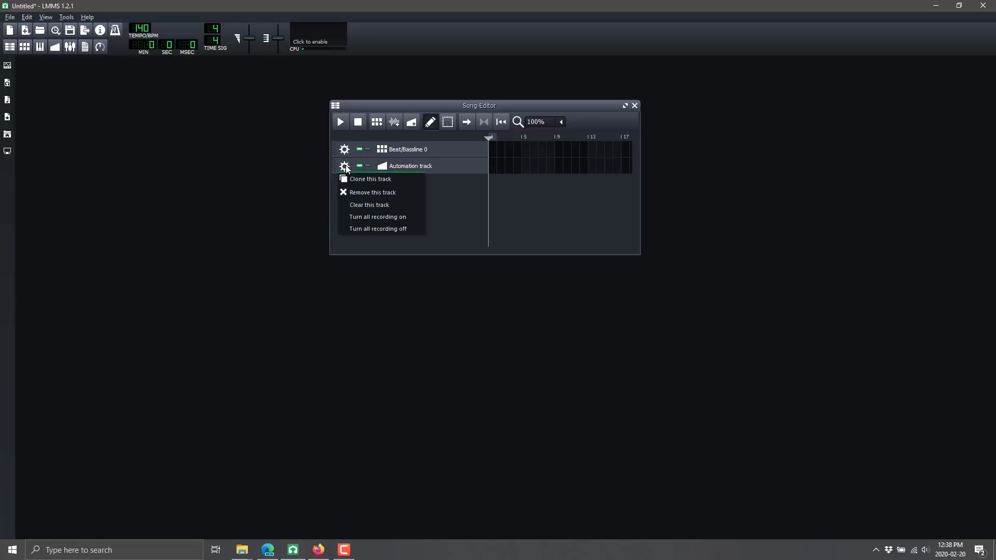
click(364, 189)
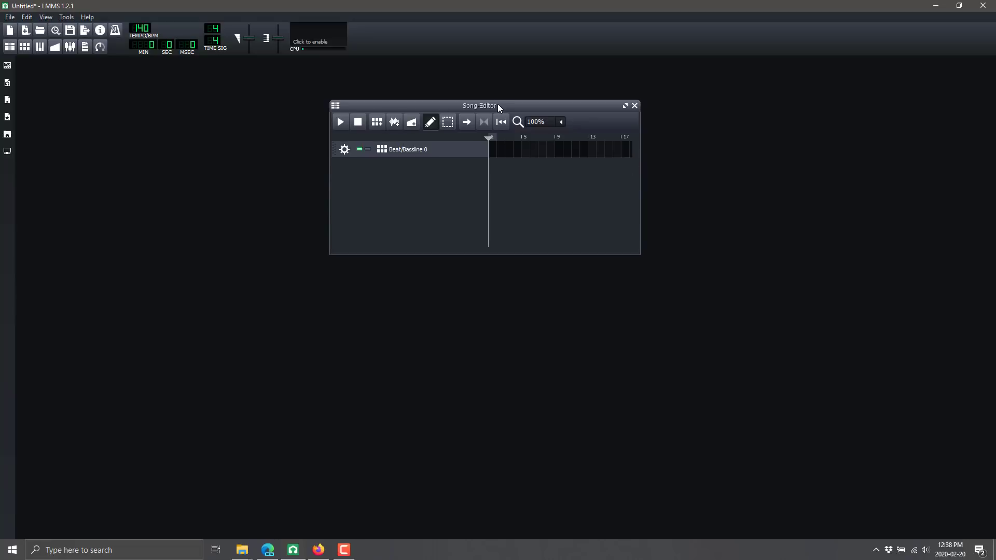
Open Beat/Bassline 0 in the Beat+Bassline Editor and arrange that window beside the Song-Editor without overlap
drag(499, 110, 294, 118)
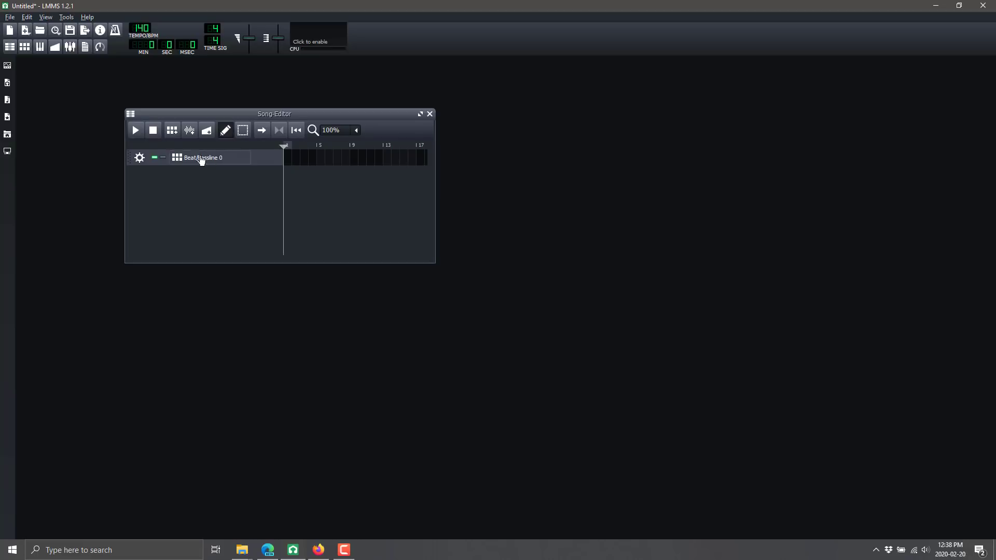
double_click(176, 164)
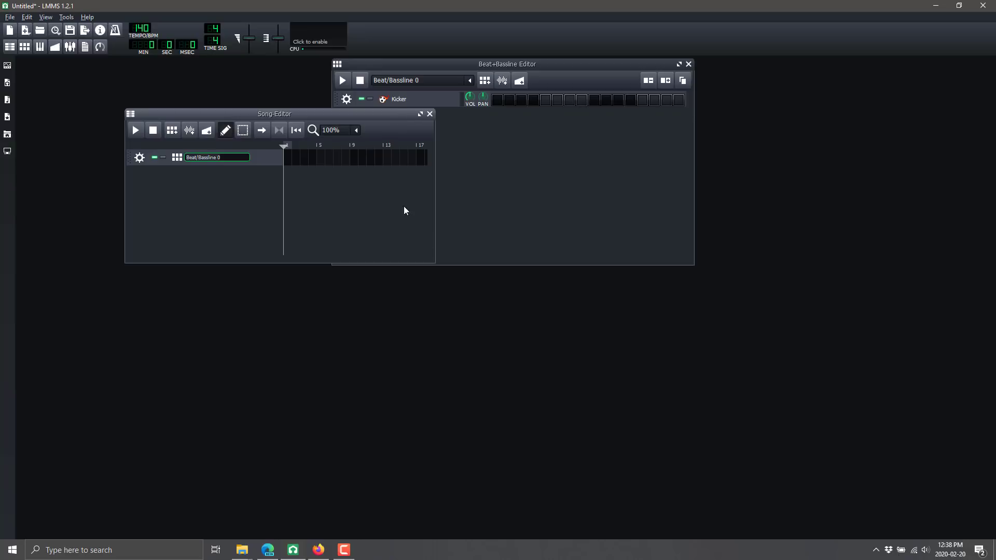
drag(523, 68, 646, 165)
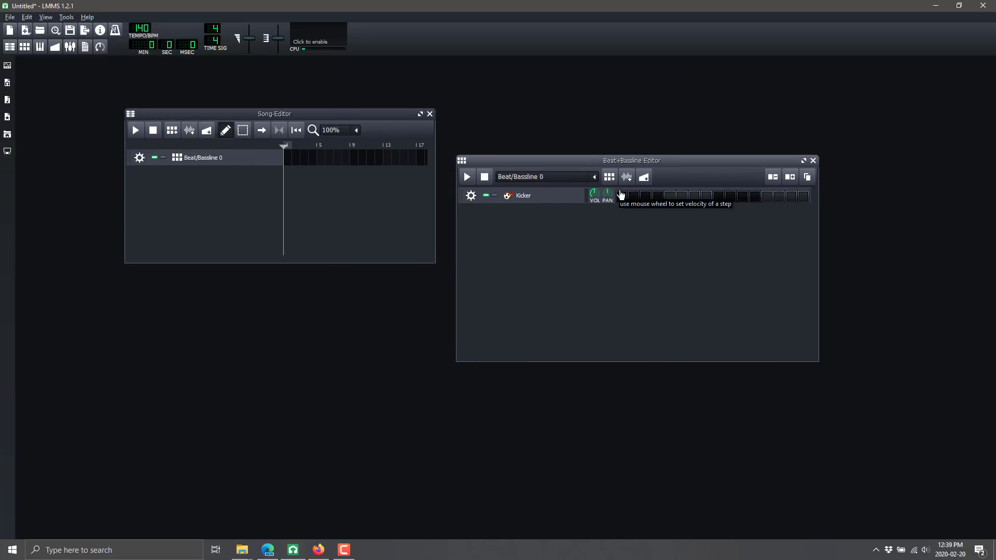
click(594, 178)
click(174, 213)
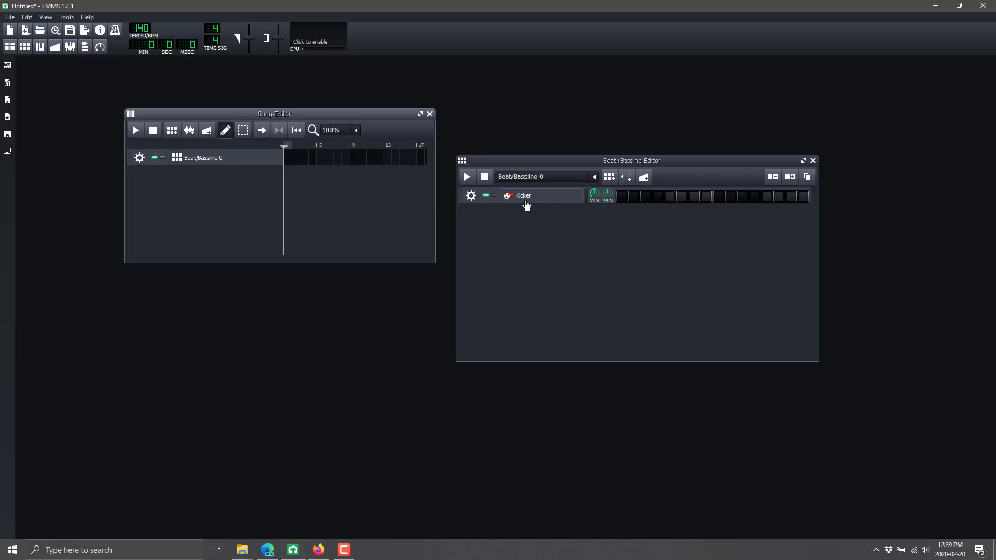
Activate steps 1, 3, 6 and 8 on the Kicker track and play back the pattern
click(622, 199)
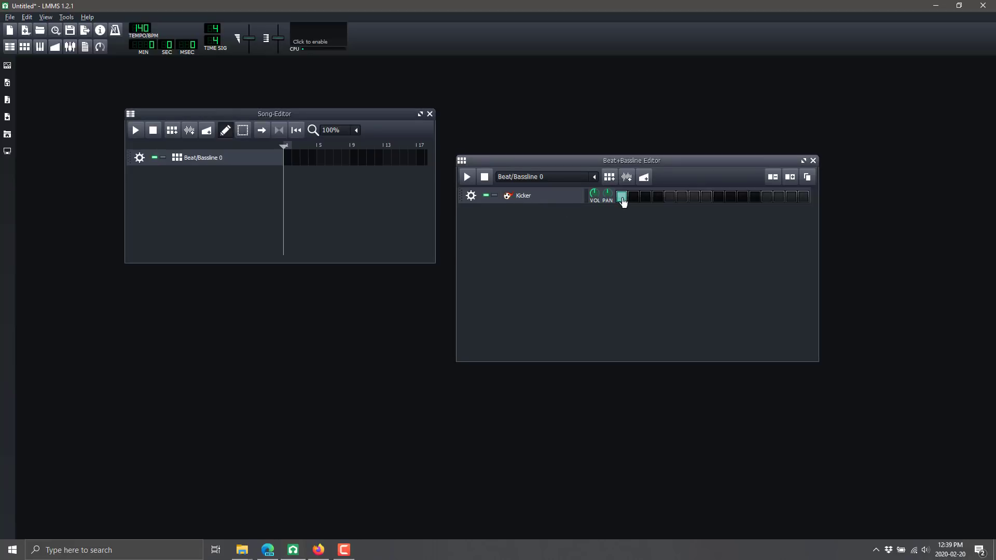
click(468, 177)
click(483, 178)
key(XF86AudioLowerVolume)
click(645, 196)
click(681, 199)
click(707, 197)
click(468, 177)
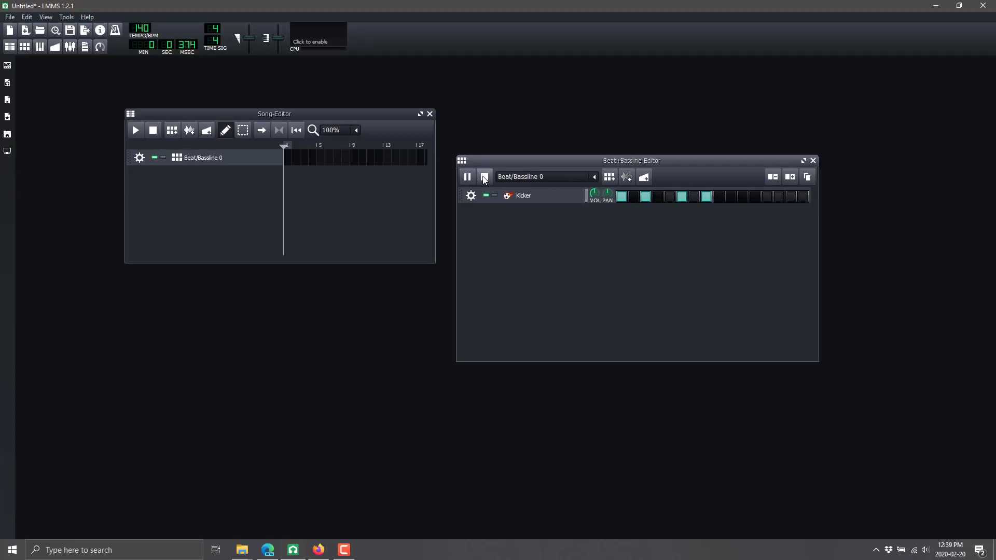
click(484, 178)
Open the Kicker instrument, audition several notes on its keyboard, try its knobs and play back the beat pattern
click(508, 198)
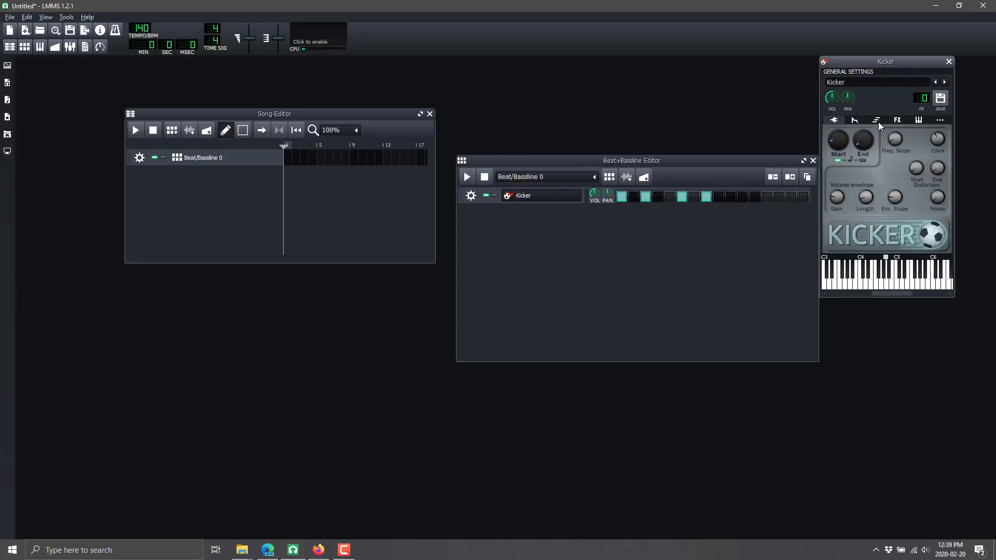
click(857, 280)
click(908, 280)
click(871, 280)
click(851, 280)
click(876, 280)
click(862, 286)
drag(840, 148, 863, 139)
drag(902, 139, 903, 139)
click(468, 177)
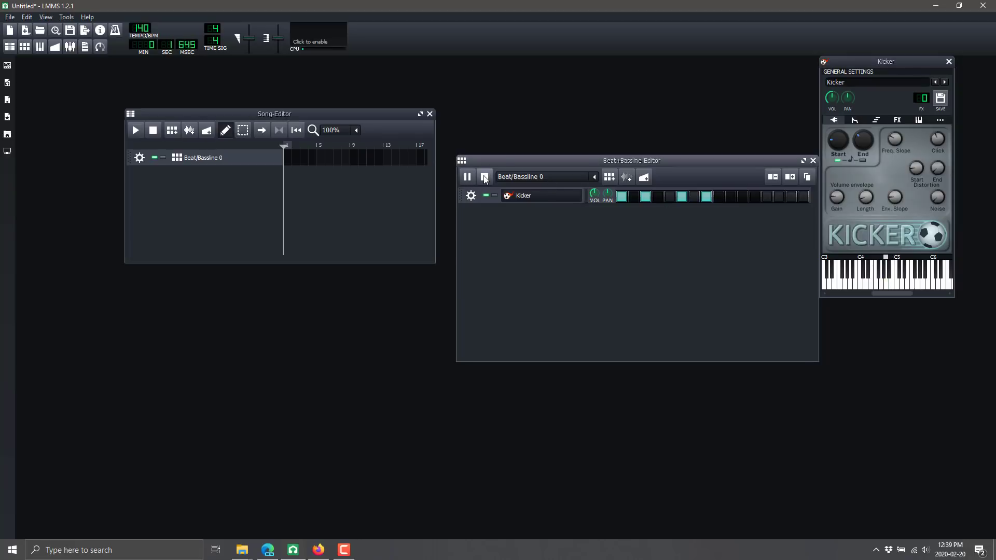
click(485, 177)
Close the Beat+Bassline Editor, place Beat/Bassline 0 blocks in the song's first three bars and play them back
click(812, 161)
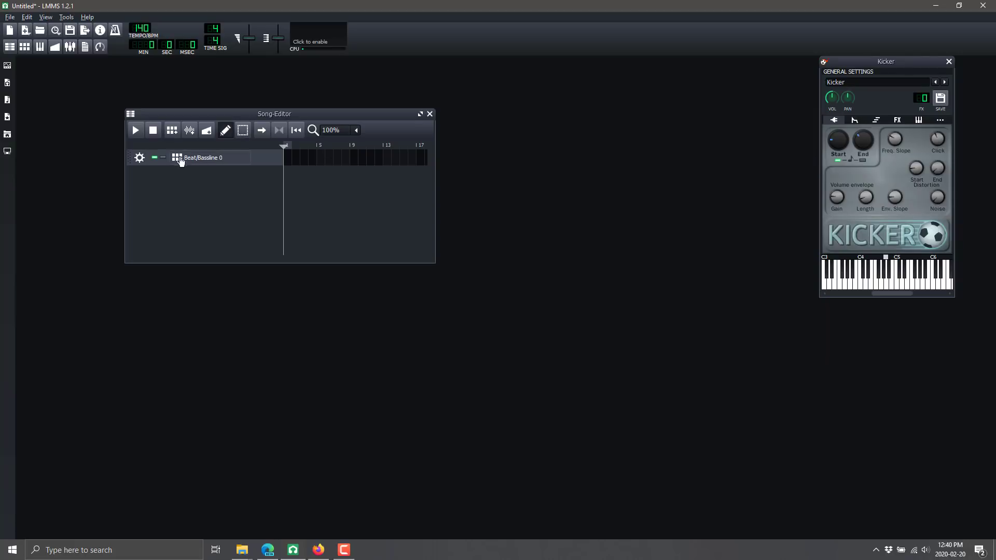
click(288, 158)
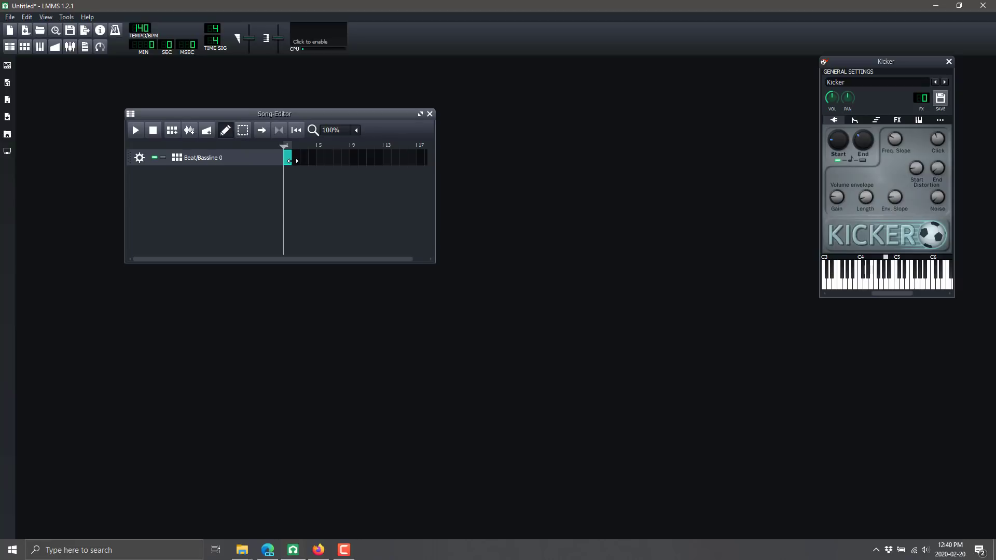
click(296, 162)
click(304, 162)
click(136, 132)
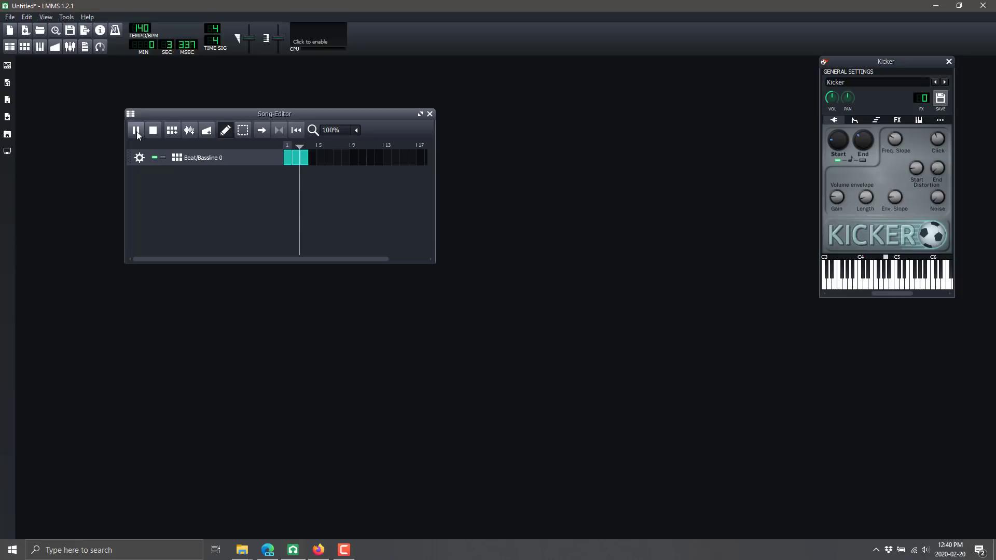
click(136, 131)
Reopen Beat/Bassline 0 in its editor and look through the instrument plugins and My Projects folders
click(177, 157)
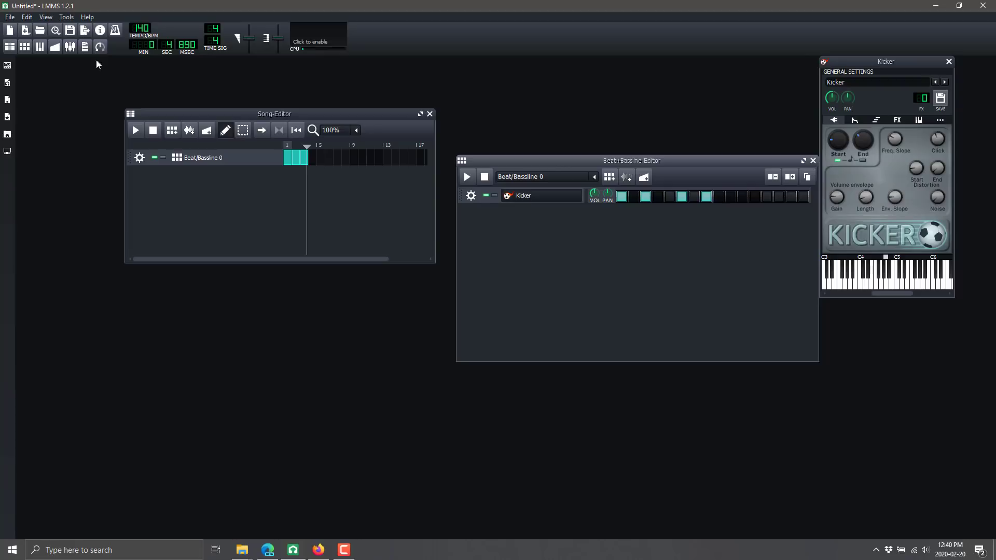
click(6, 67)
click(7, 66)
click(7, 83)
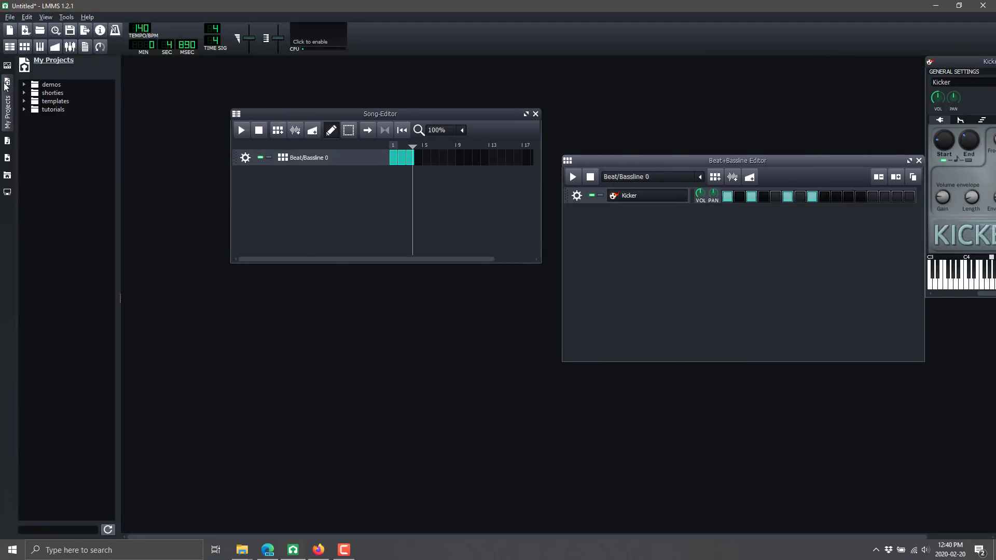
click(8, 84)
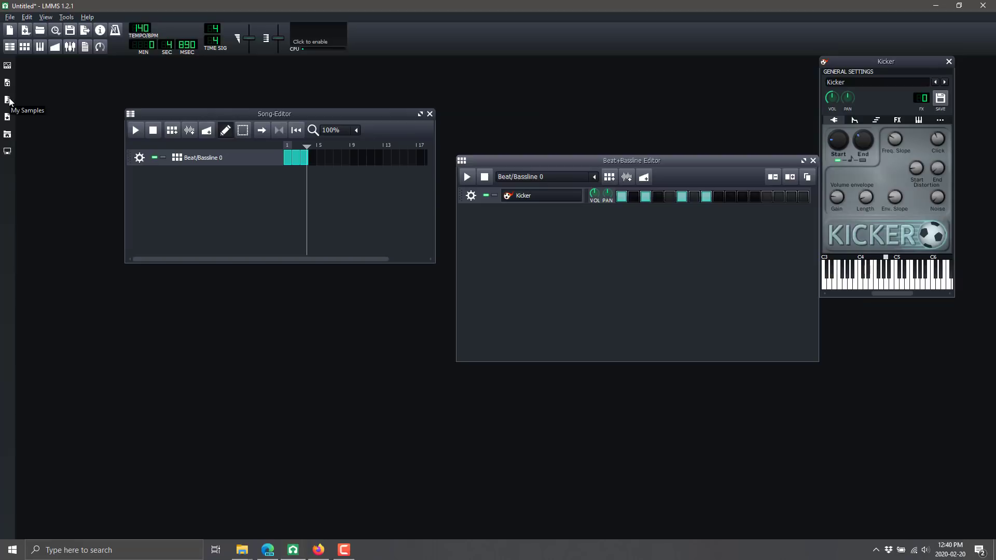
Preview the clap samples in the drums folder of My Samples and add clap03.ogg as a Beat+Bassline track
click(8, 99)
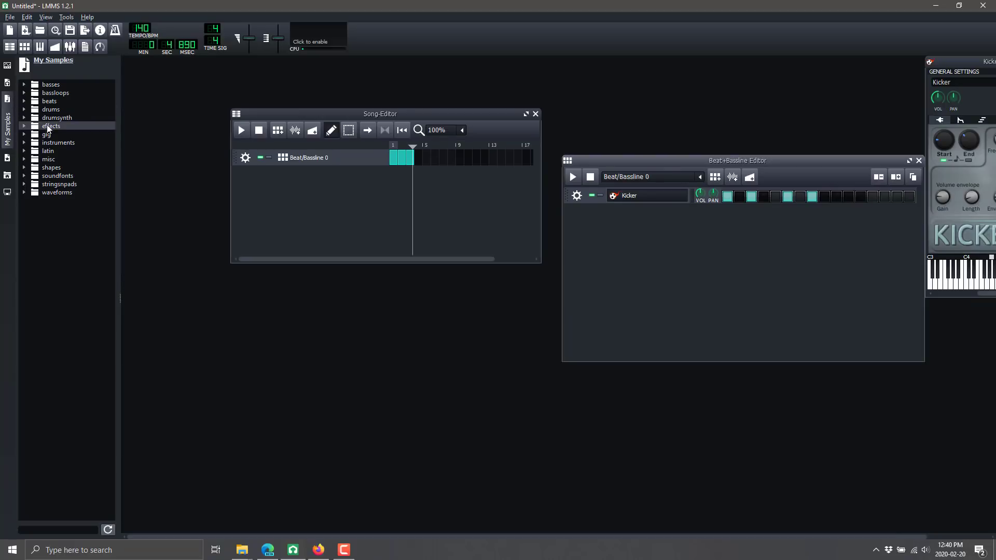
click(27, 110)
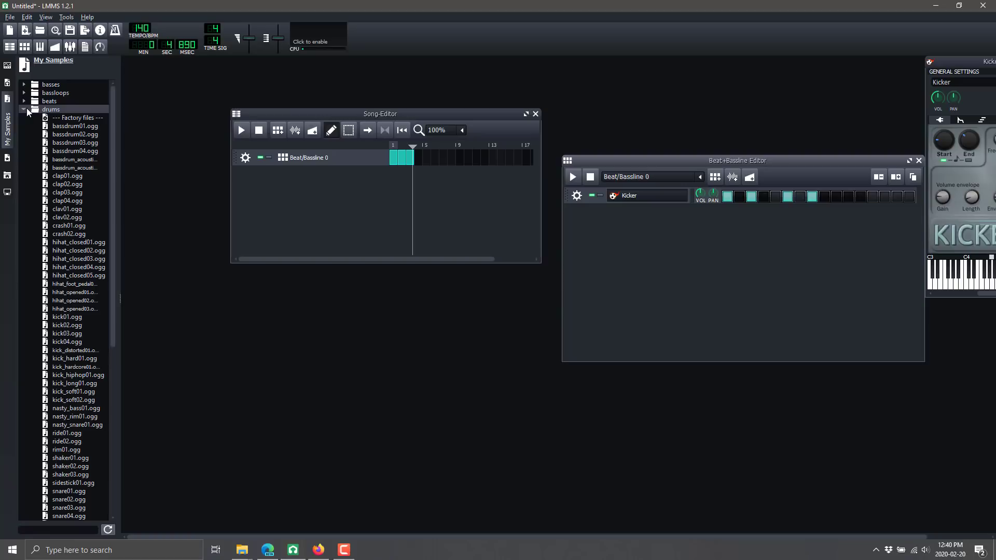
click(58, 203)
click(60, 192)
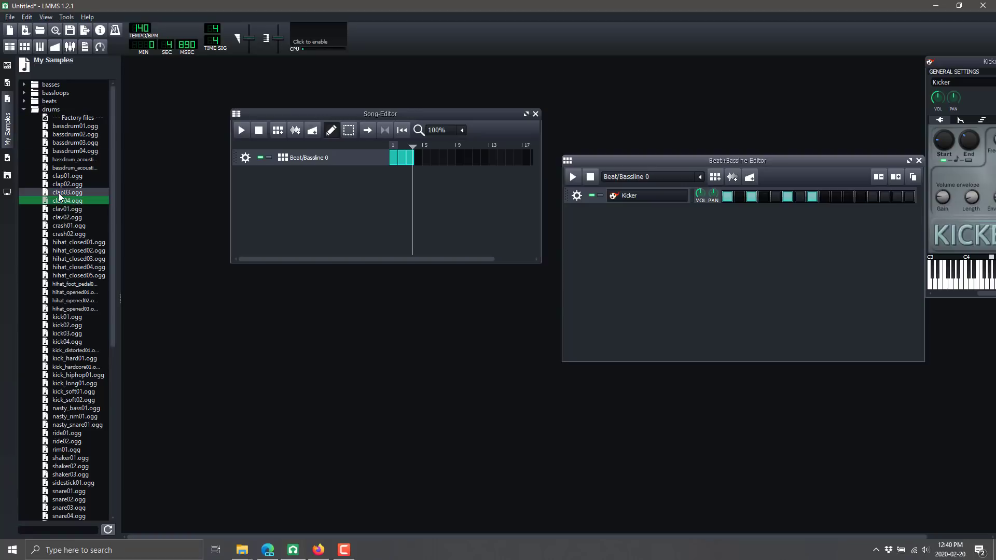
click(59, 184)
click(61, 194)
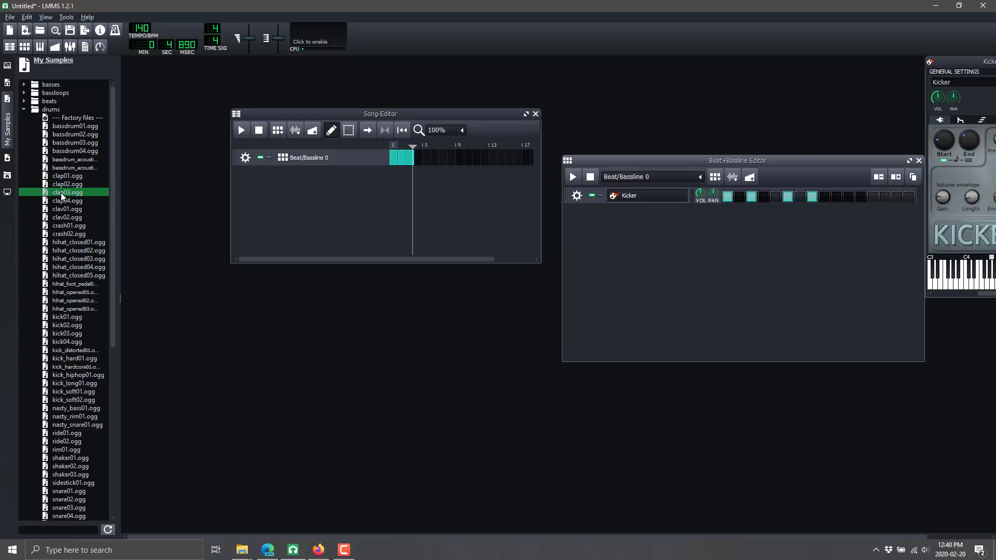
drag(62, 193, 596, 222)
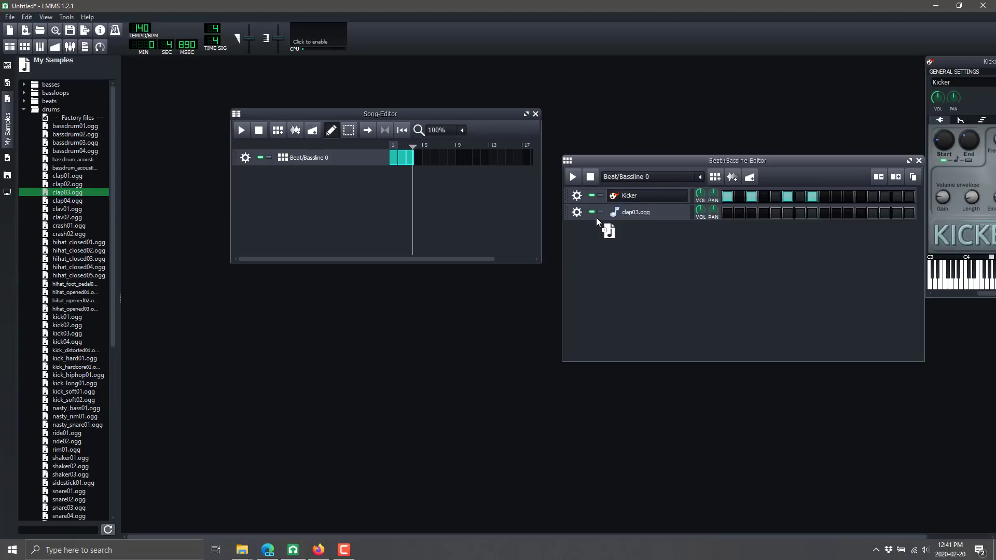
Activate steps 2, 4, 6 and 10 on the clap03.ogg track and play back the combined beat
click(739, 213)
click(763, 213)
click(787, 213)
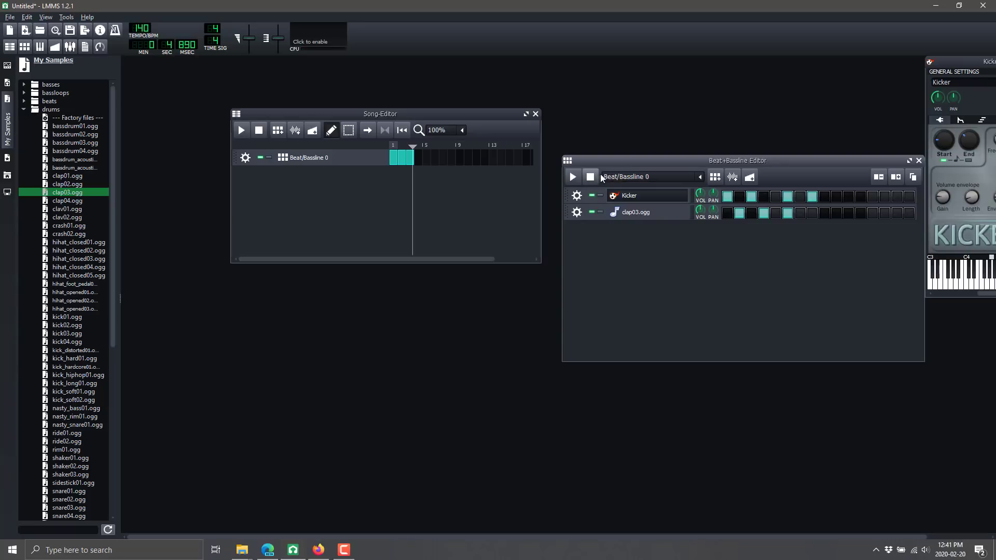
click(836, 214)
click(572, 177)
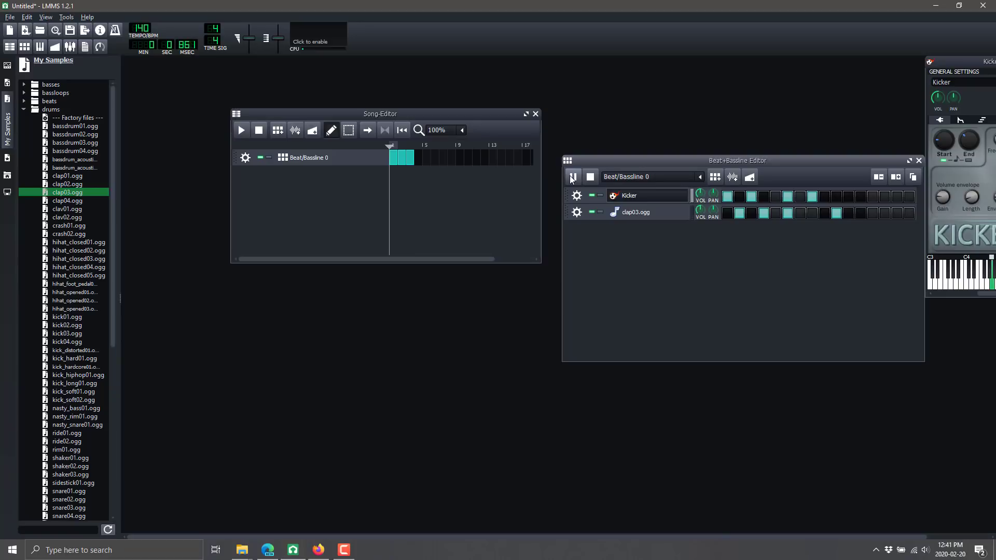
click(590, 177)
Deactivate steps 4 and 6 on the clap03.ogg track and play back the thinned-out beat
click(763, 213)
click(786, 213)
click(572, 177)
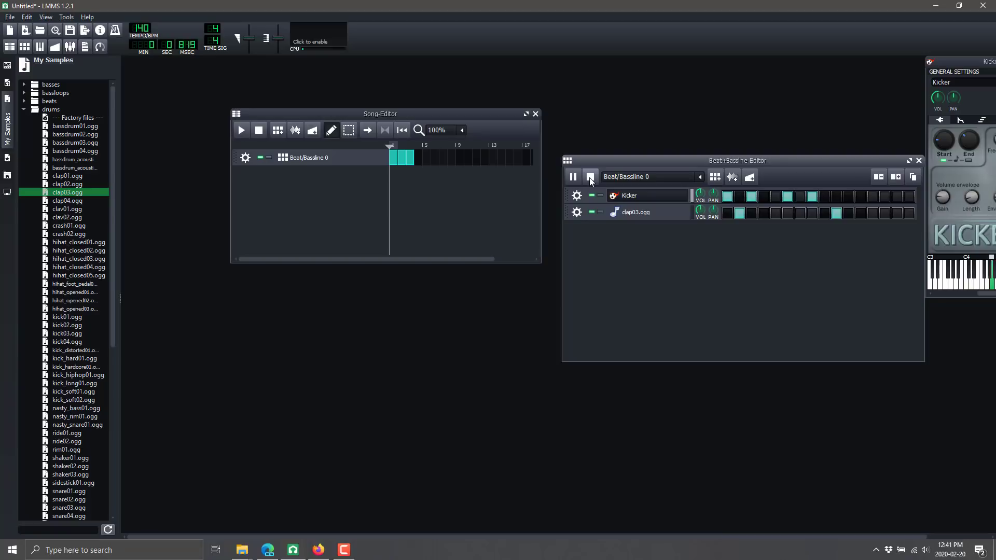
click(590, 178)
scroll(88, 298, down, 2)
scroll(89, 304, down, 7)
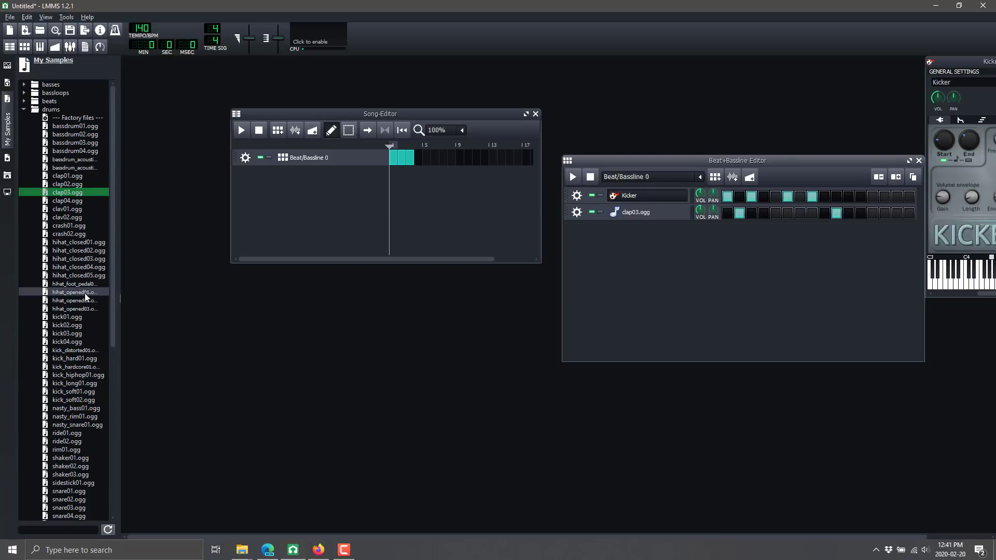
scroll(71, 253, down, 2)
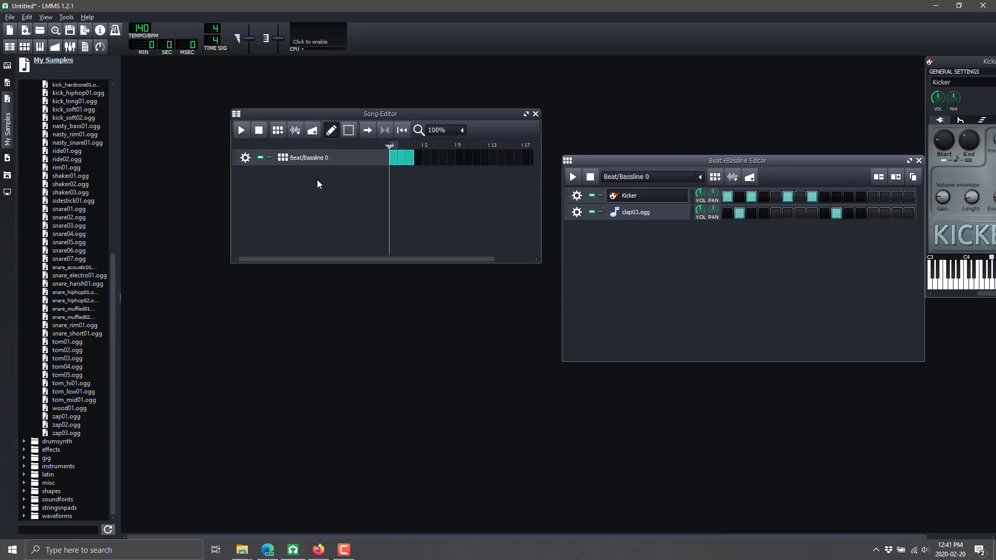
Close the Beat+Bassline Editor and add the Nescaline instrument plugin as a new track in the Song-Editor
click(918, 160)
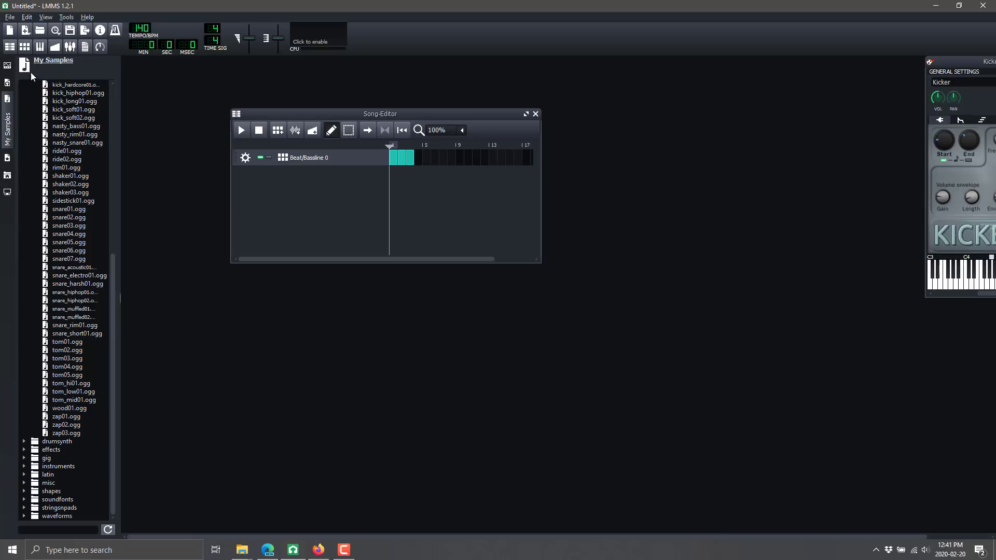
click(8, 65)
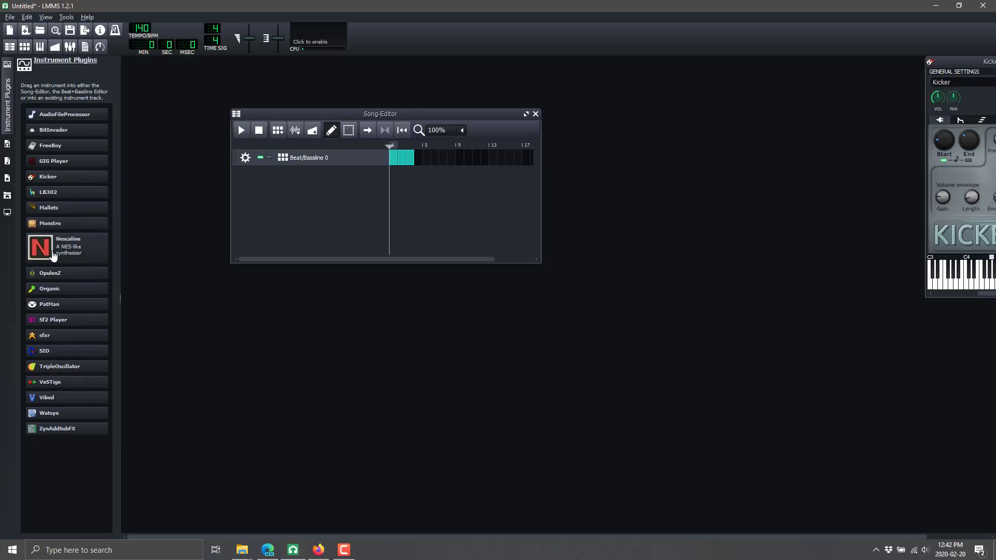
drag(53, 256, 260, 194)
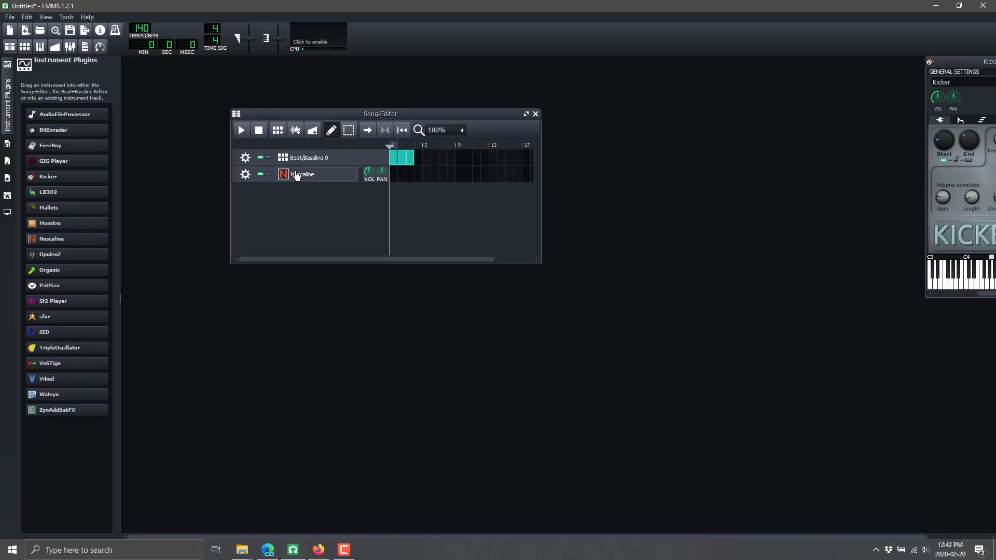
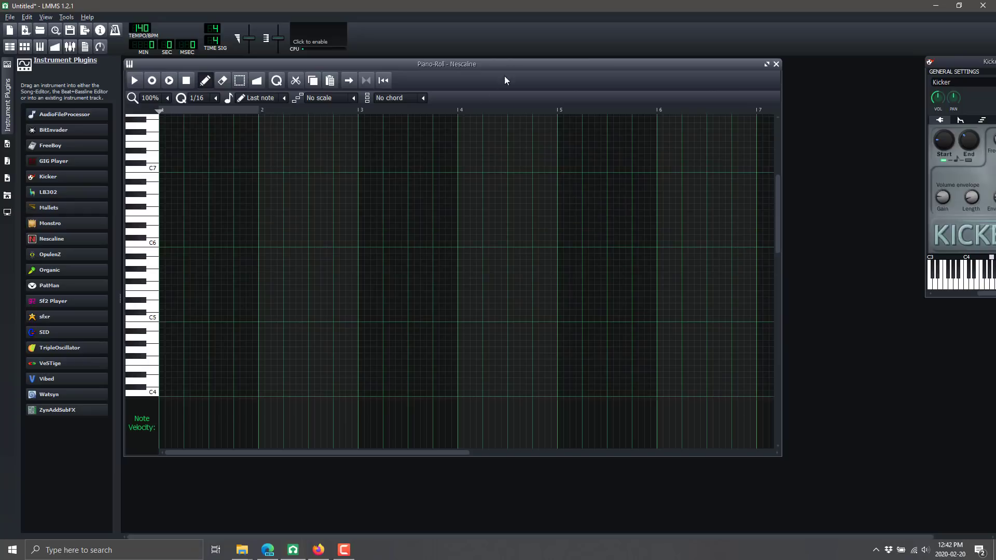
Close the Kicker window and arrange the Nescaline instrument window beside its Piano-Roll
drag(515, 65, 589, 81)
drag(942, 61, 837, 81)
click(818, 83)
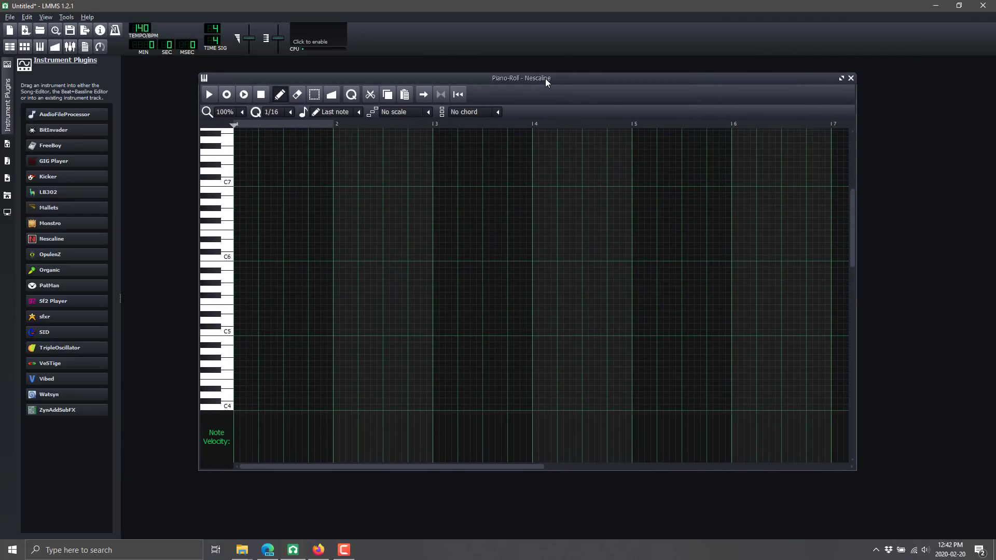
drag(546, 82, 518, 249)
click(281, 174)
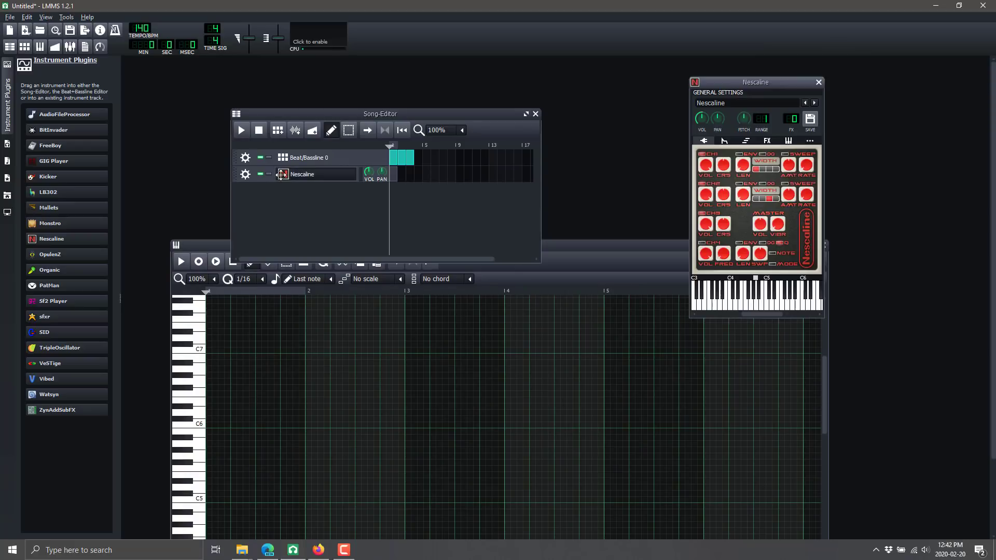
drag(607, 256, 576, 87)
drag(796, 79, 925, 100)
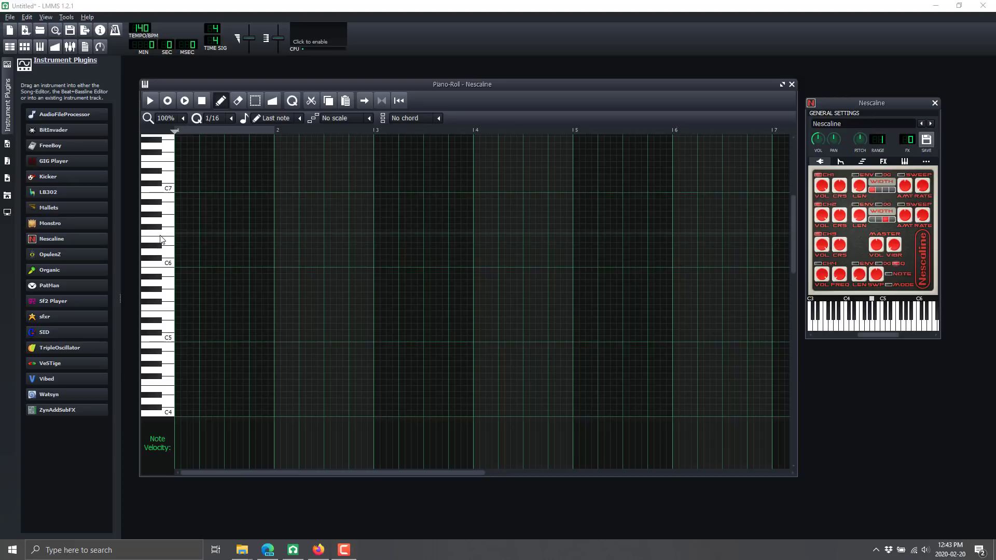
drag(157, 241, 164, 202)
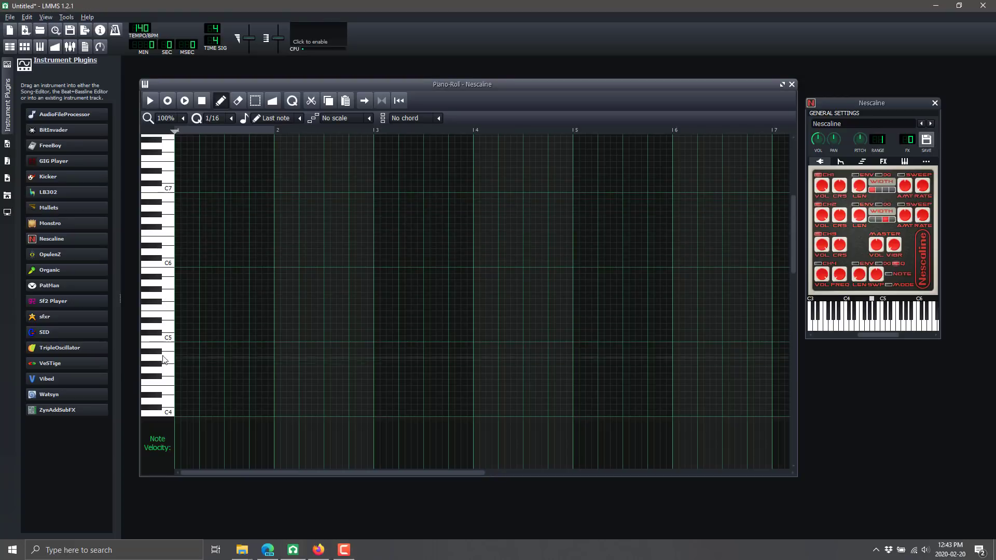
click(157, 273)
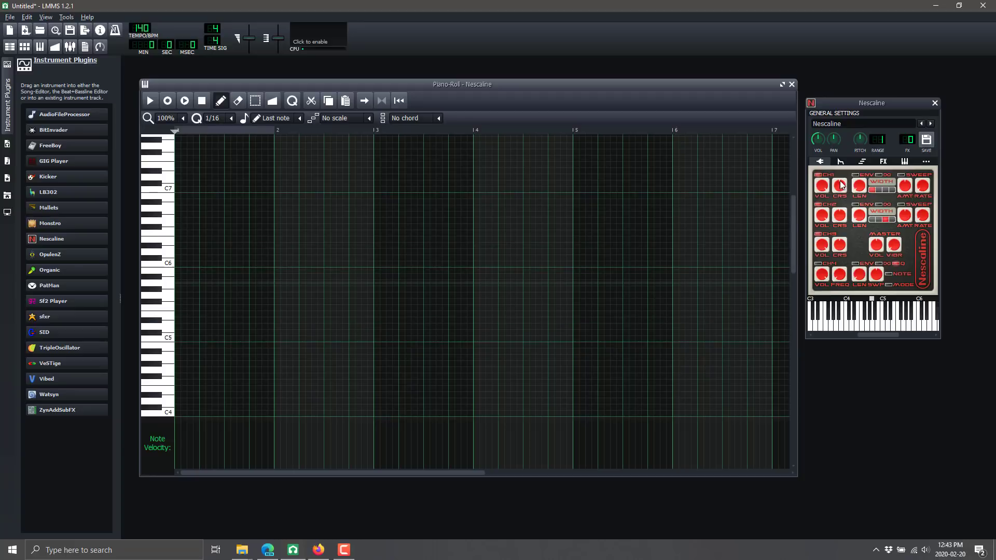
drag(838, 186, 839, 180)
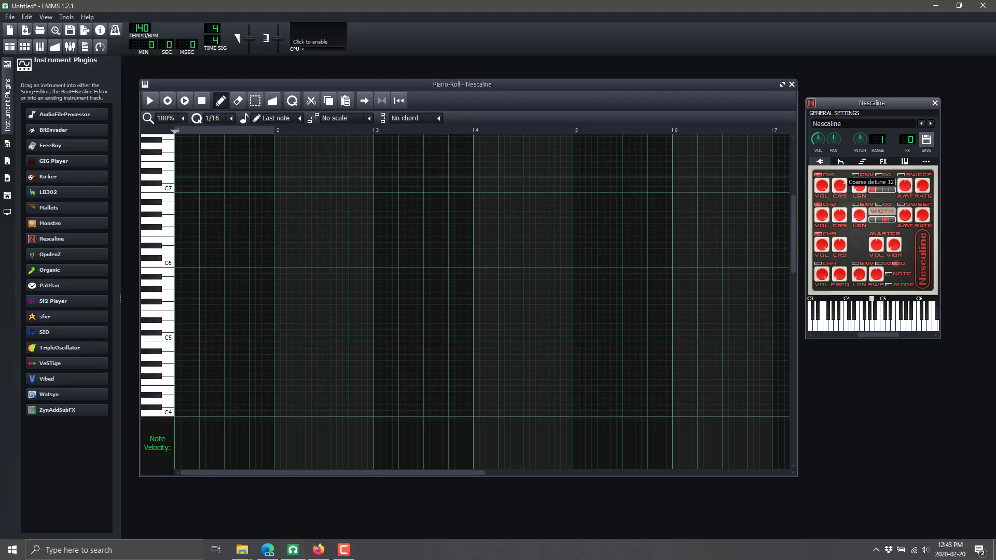
Draw two test notes just below C6 at the pattern start while auditioning Nescaline's sound, and delete both notes
click(182, 271)
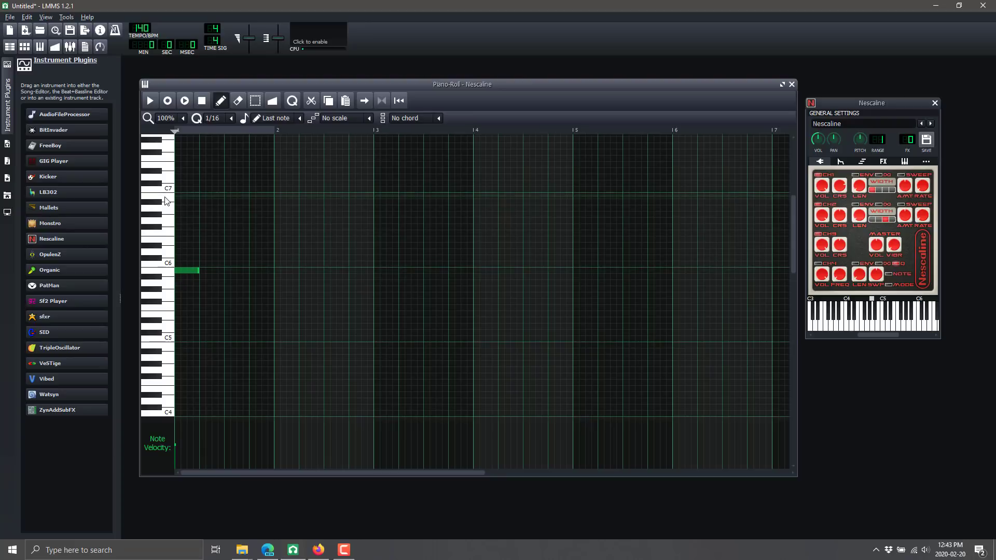
click(840, 245)
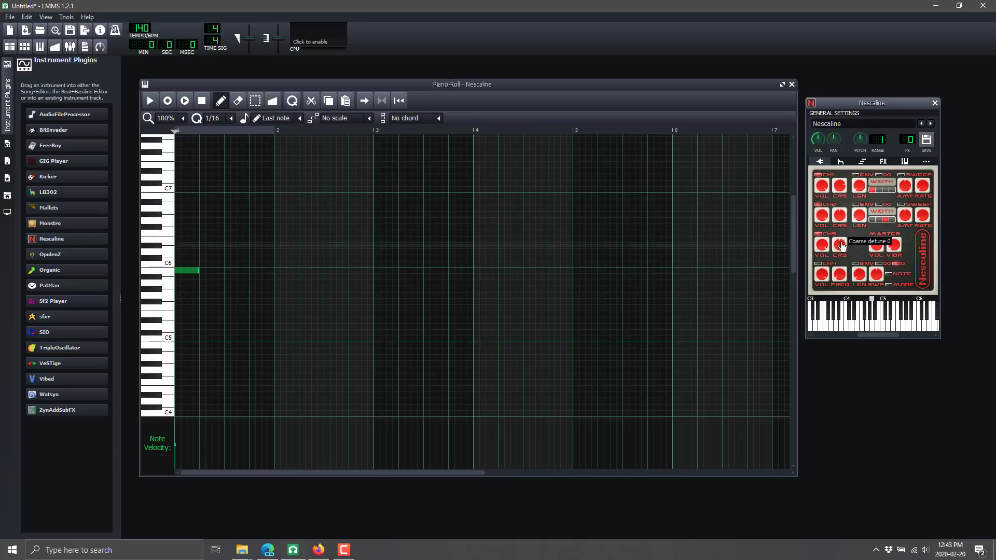
click(183, 289)
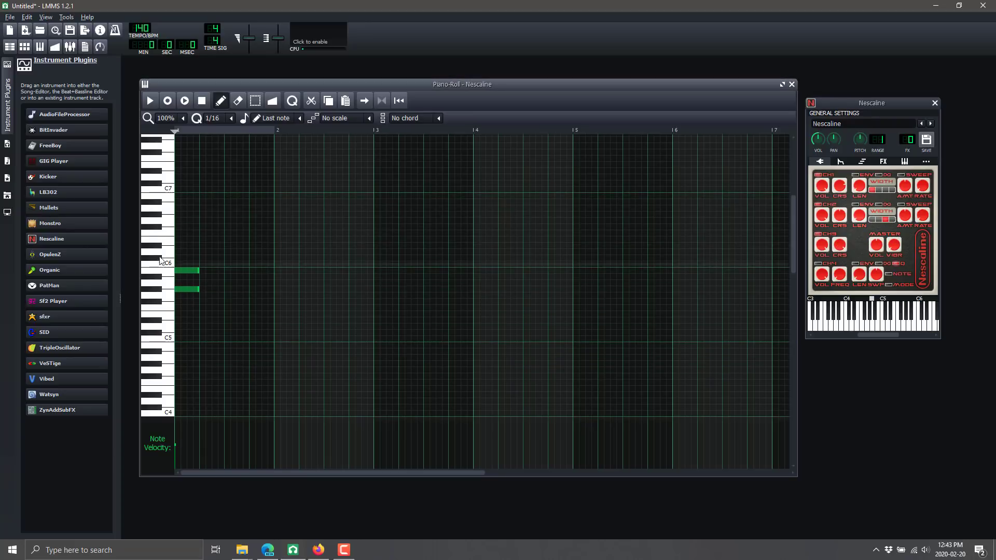
click(158, 176)
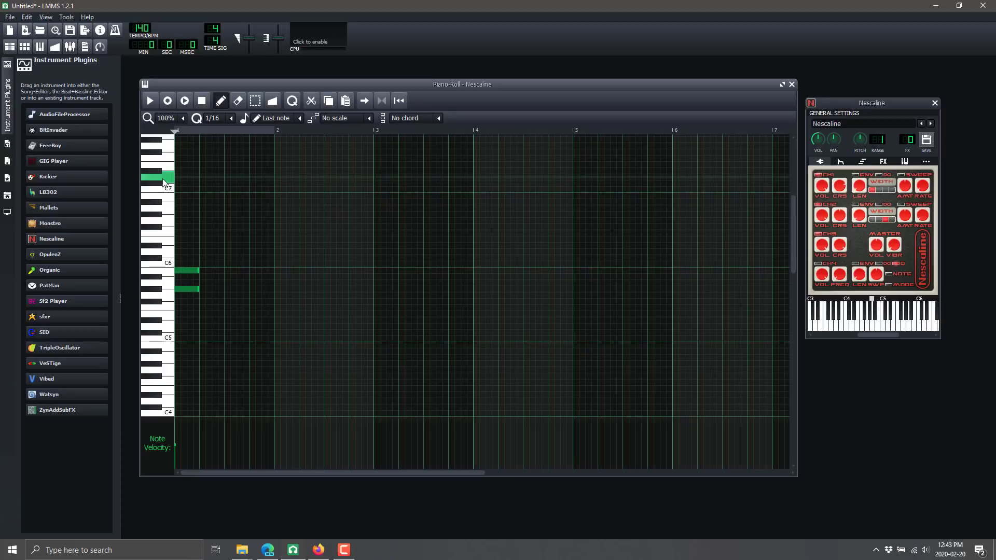
right_click(188, 269)
right_click(191, 290)
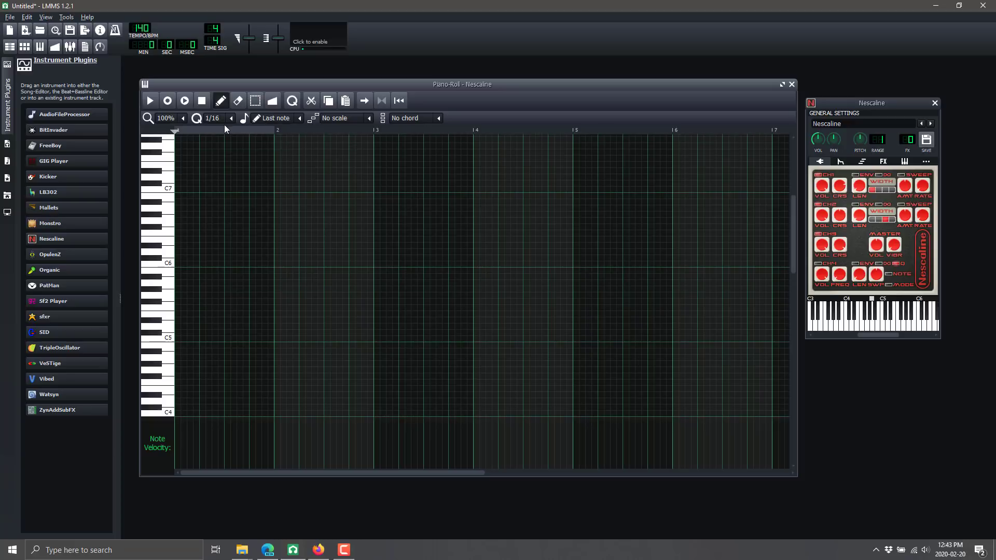
Try out a 1/8-length note at C6 in the first bar and delete it
click(300, 119)
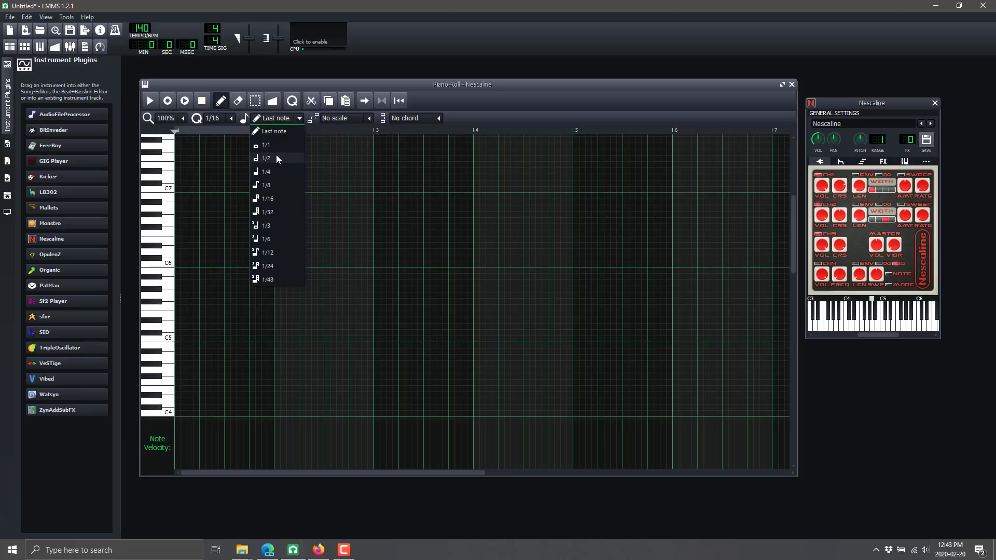
click(272, 185)
click(192, 265)
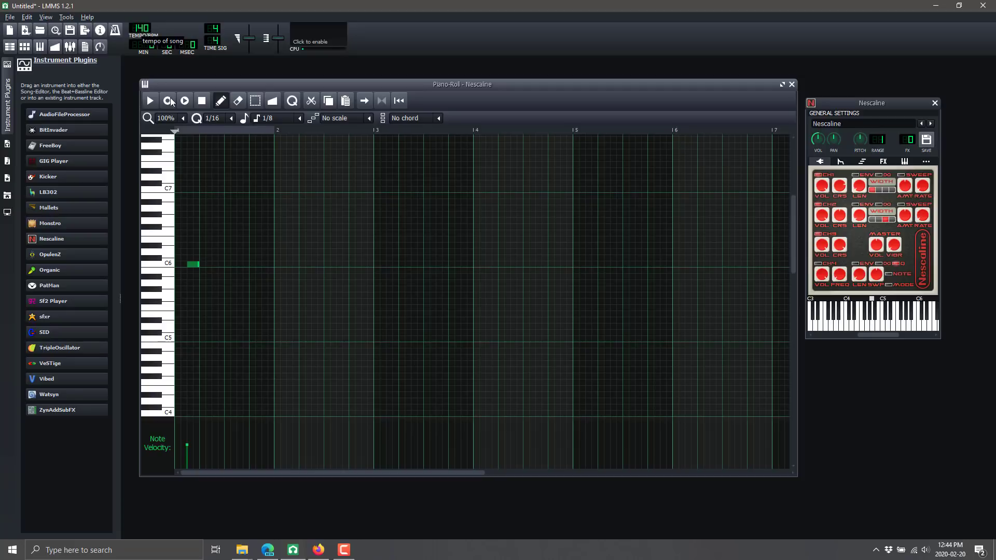
right_click(191, 267)
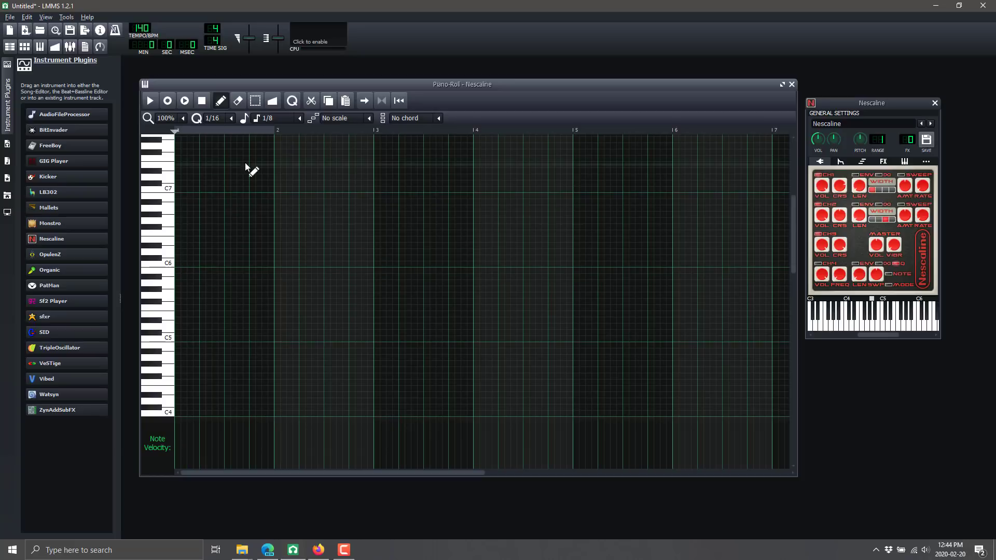
Set the note length to 1/4 and draw a rising run of notes at C6, D6, F6, A6 and C7
click(300, 119)
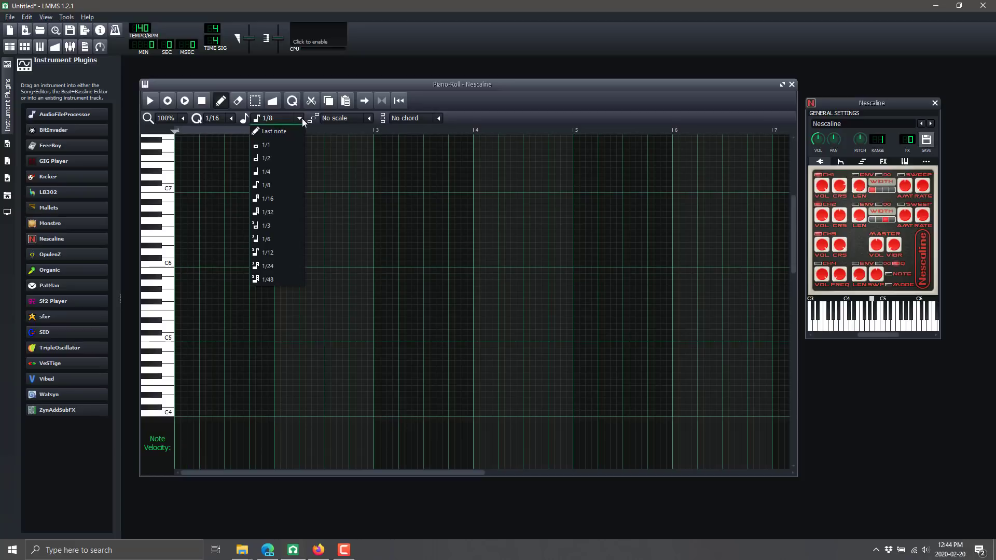
click(266, 171)
click(190, 265)
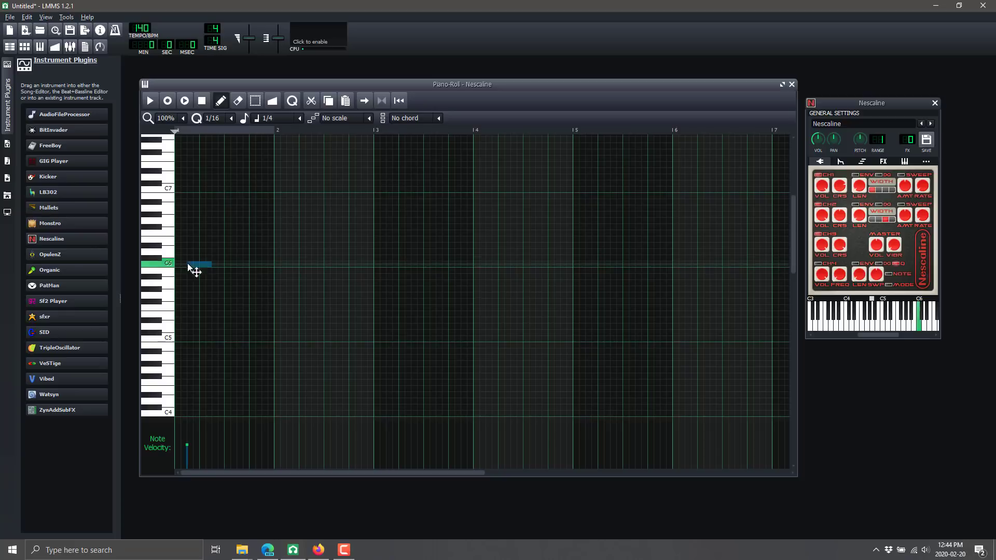
click(208, 252)
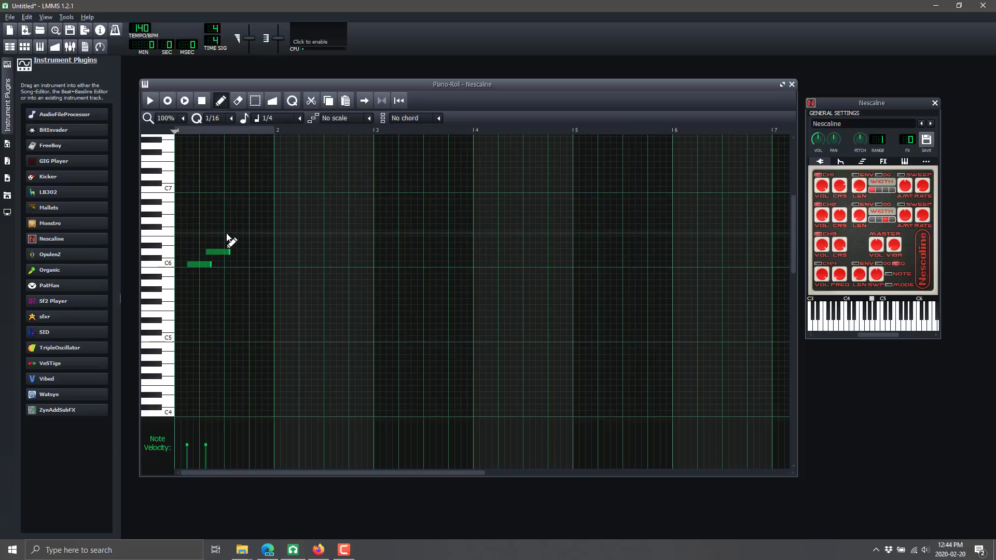
click(227, 232)
click(252, 207)
click(271, 189)
Extend the melody upward with notes at C#8, F#8 and G#8 between late bar 1 and bar 2
scroll(144, 215, up, 2)
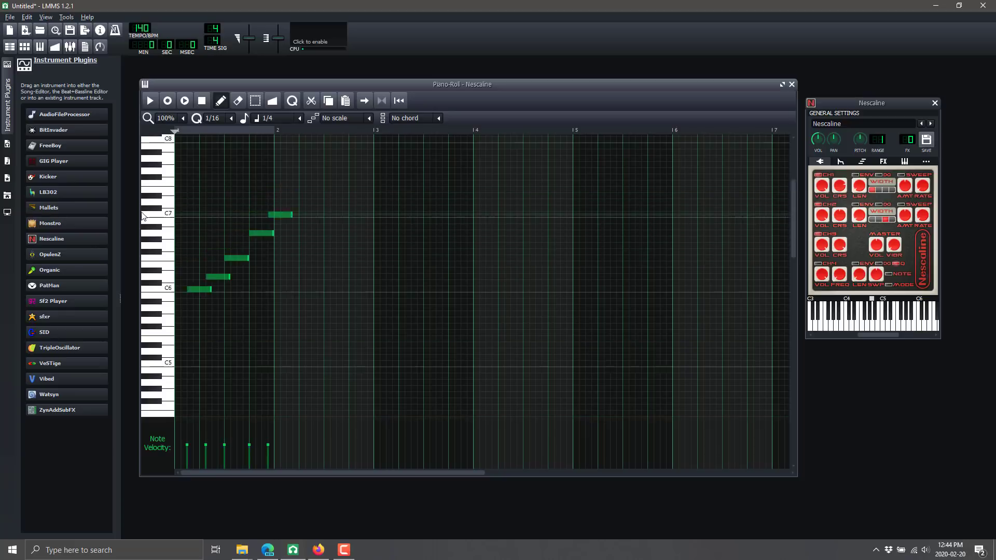
scroll(143, 215, up, 5)
click(259, 196)
click(304, 164)
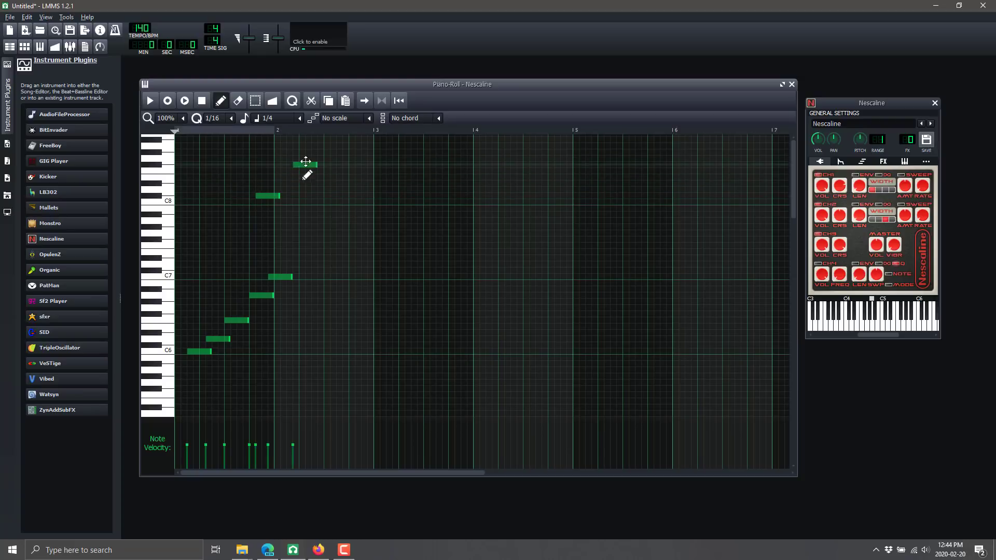
click(327, 152)
Draw three descending low notes at C#4, B3 and A3 across bars 2 and 3
scroll(342, 249, down, 10)
click(312, 370)
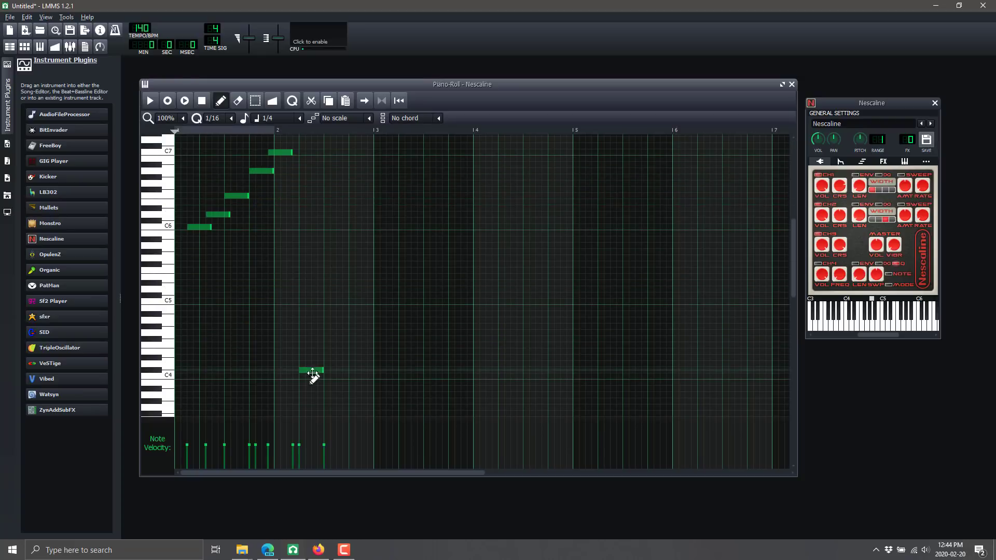
click(354, 382)
click(392, 395)
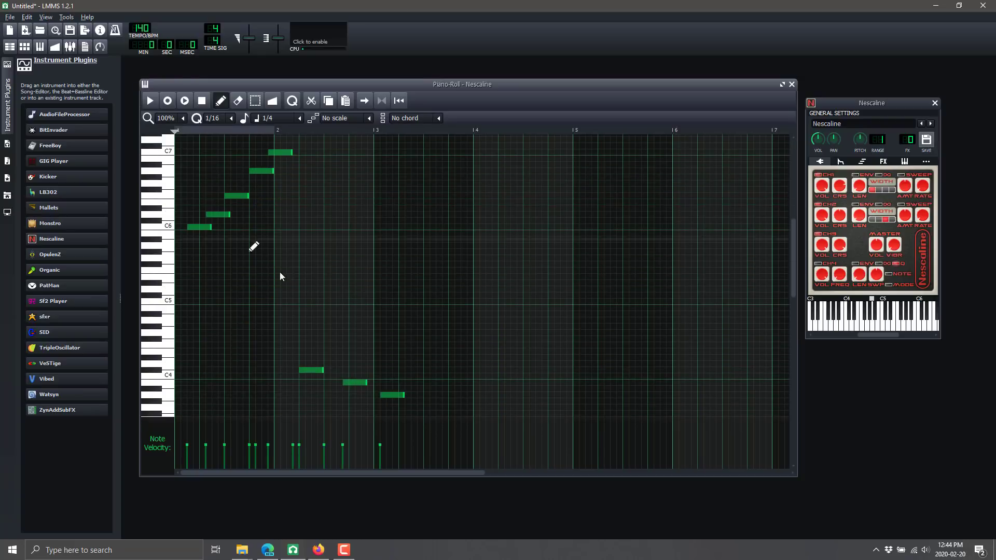
Choose the minor chord type and place chords rooted on G7, D7 and A#7 in bar 4 and A7 in bar 5
scroll(325, 310, up, 10)
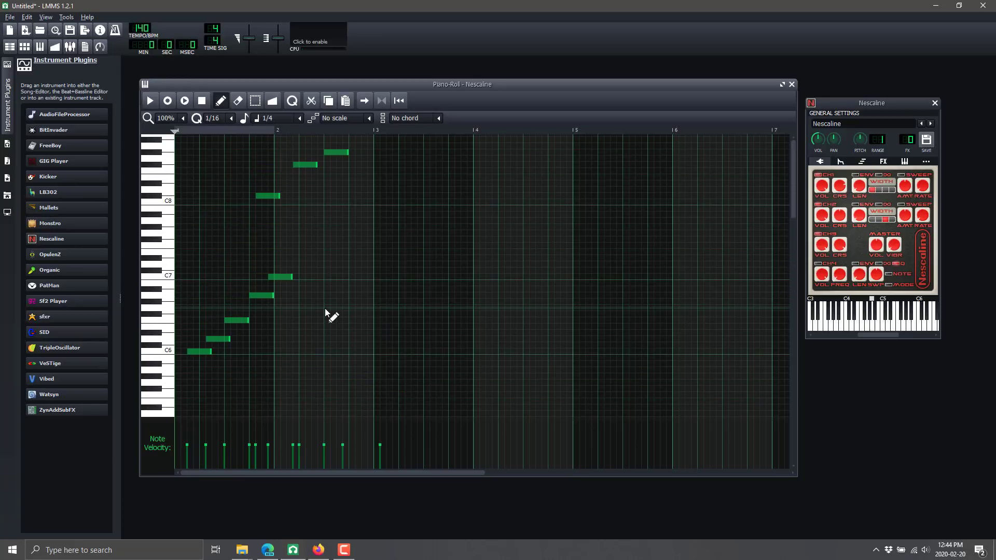
click(437, 118)
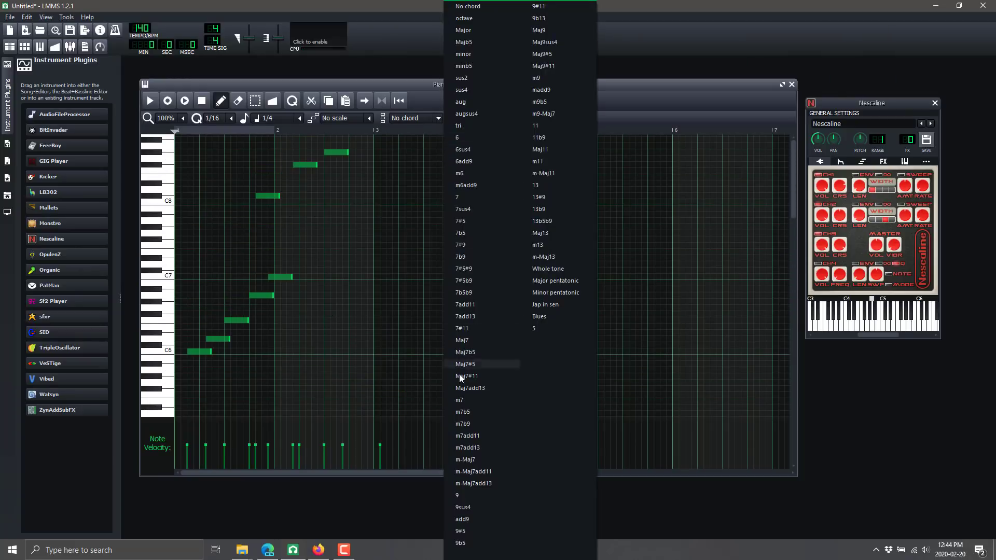
click(472, 54)
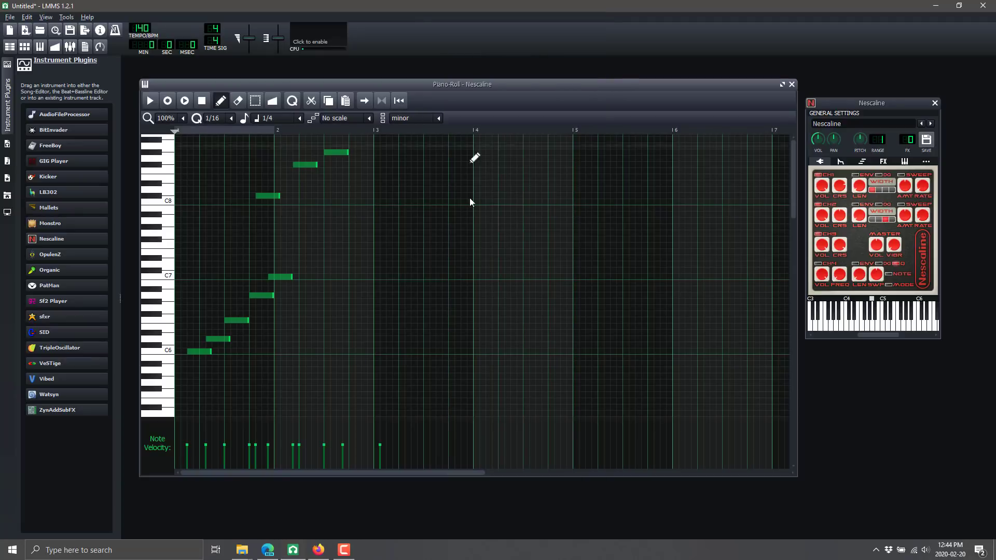
click(482, 233)
click(511, 264)
click(552, 214)
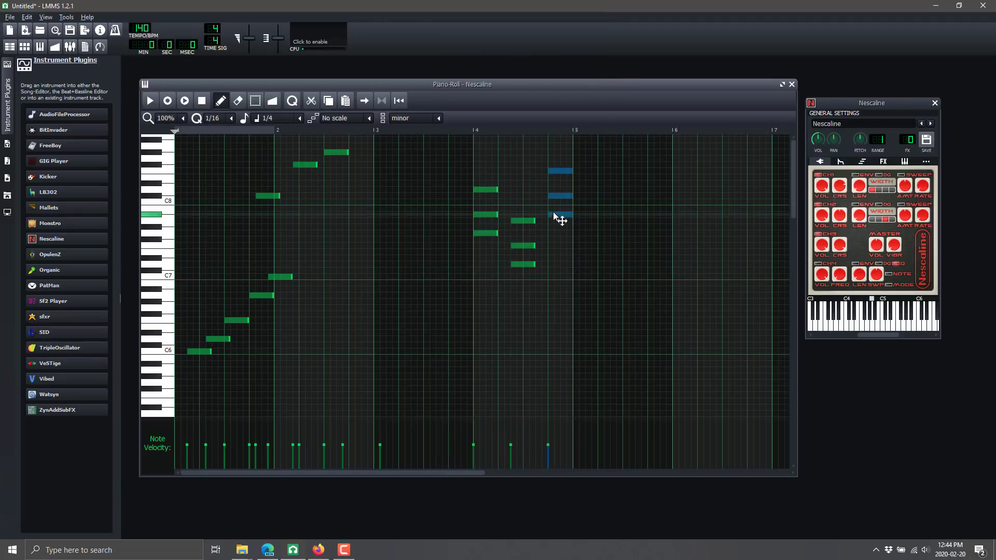
click(625, 222)
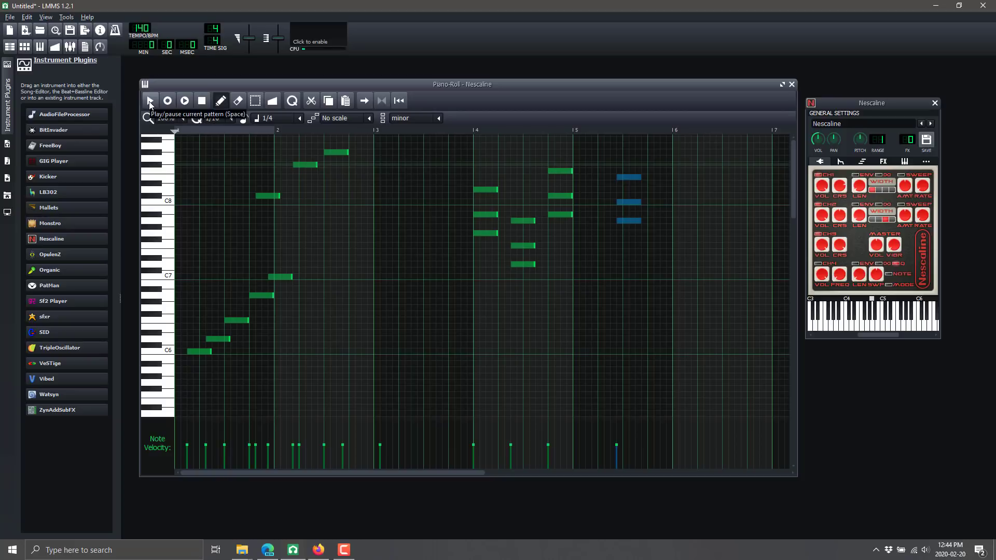
Play back the Nescaline pattern, stop it, and move the Piano-Roll aside to reveal the Song-Editor
click(150, 102)
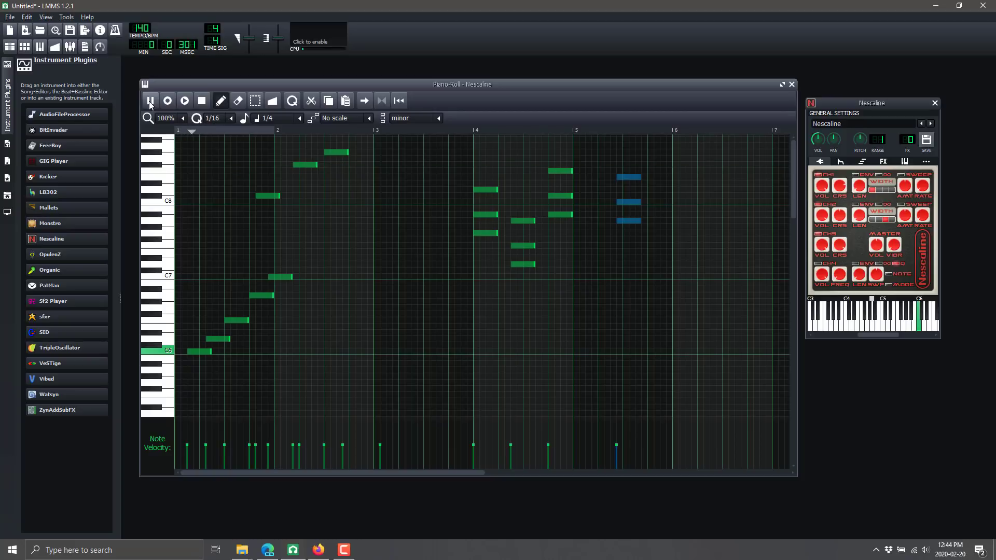
click(203, 103)
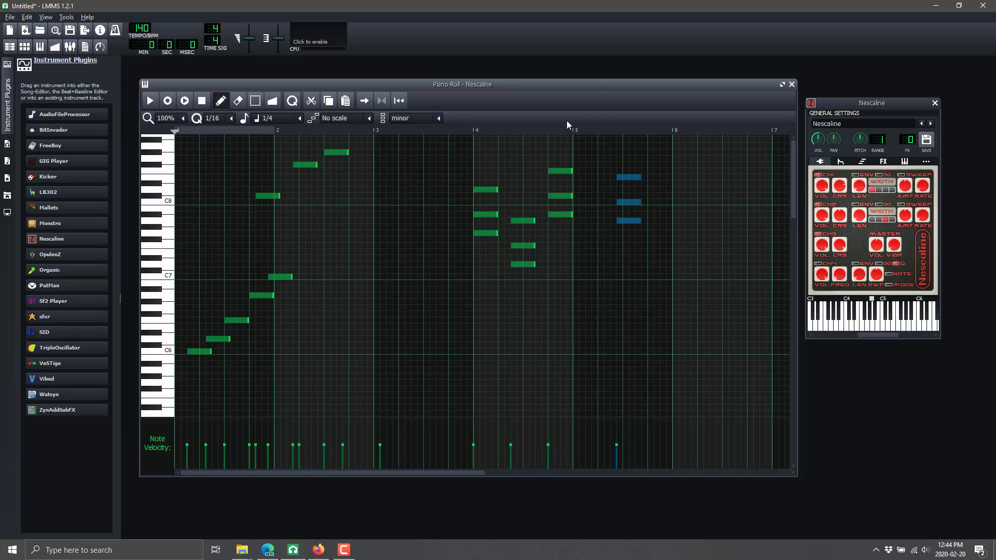
drag(590, 79, 565, 199)
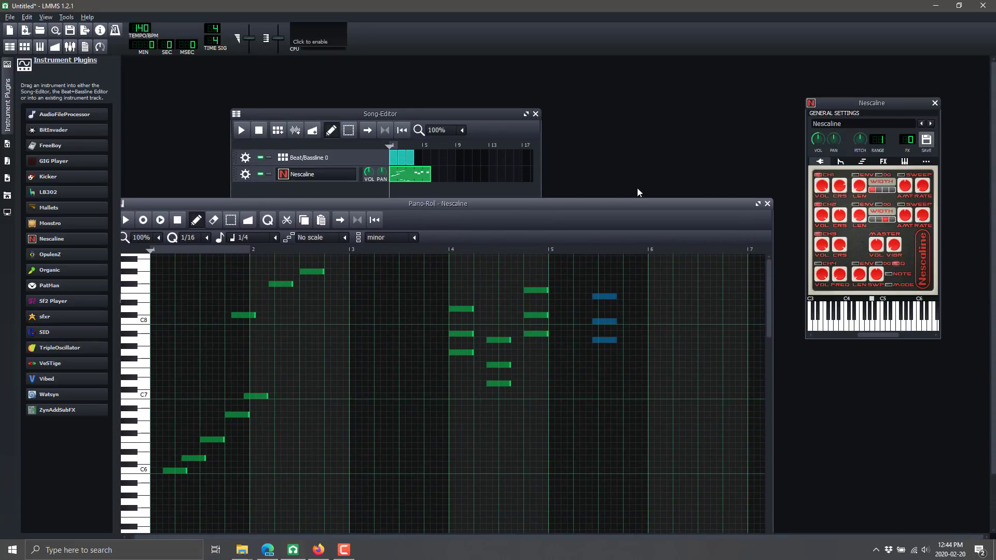
Close the Piano-Roll, add Beat/Bassline 0 blocks in bars 4 and 5 of the song, and play the song back briefly
click(766, 203)
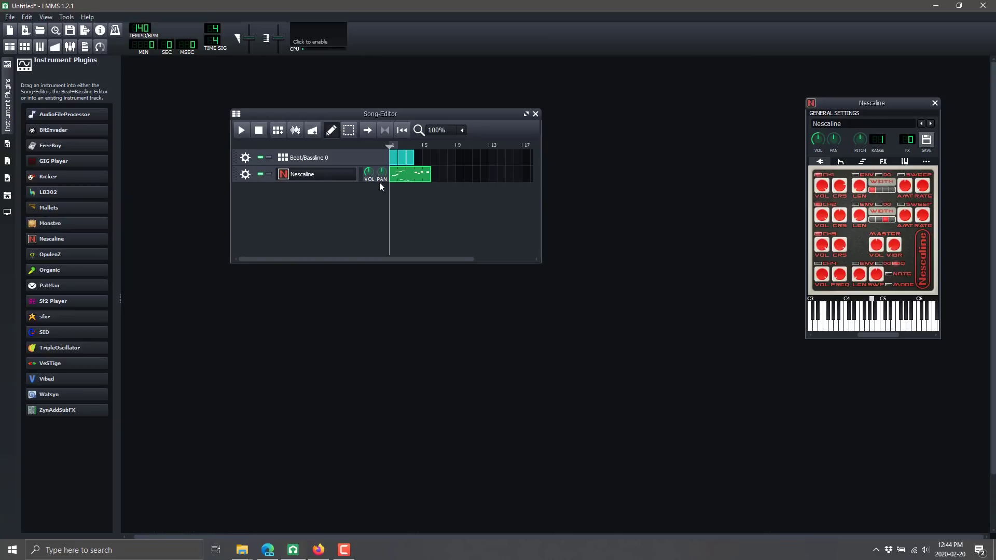
click(420, 156)
click(424, 156)
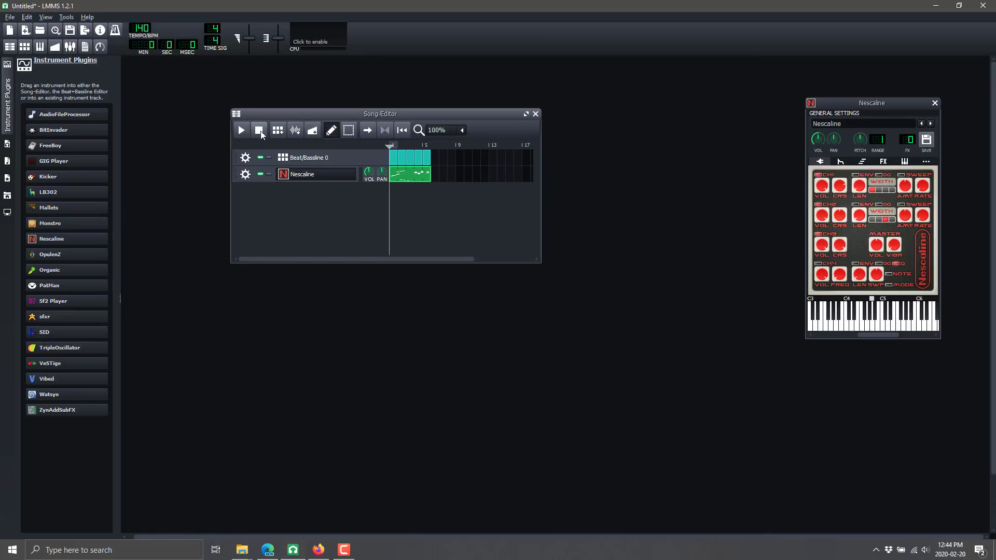
click(240, 132)
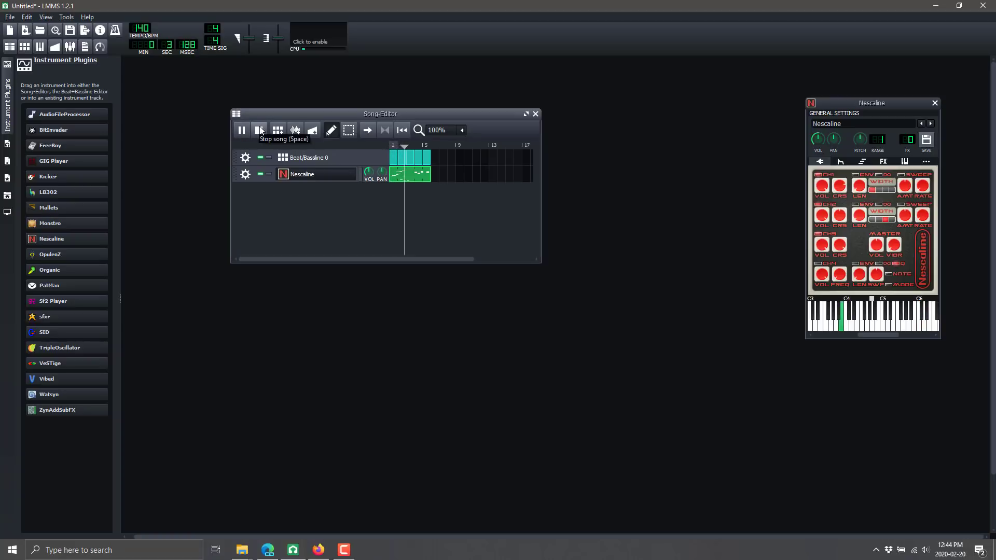
click(260, 130)
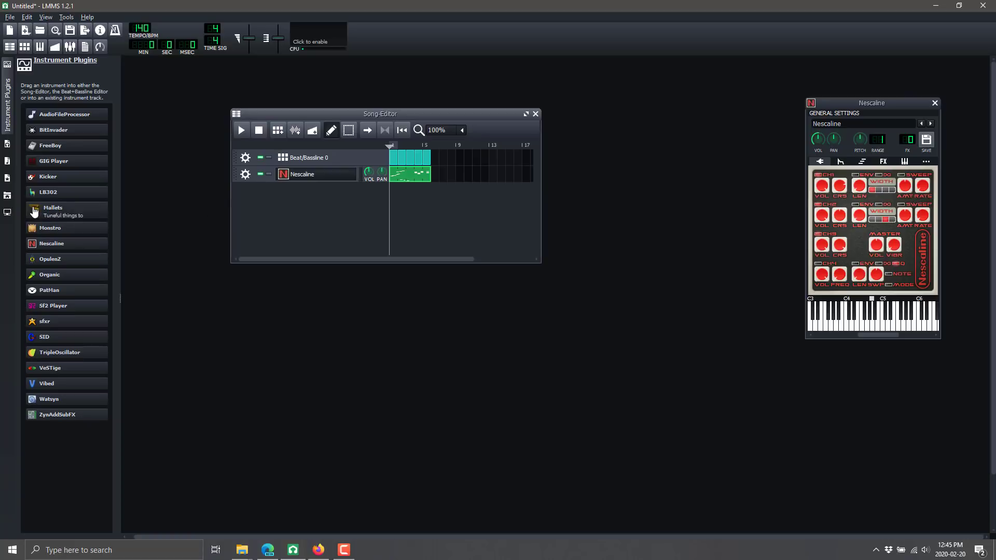
Browse the presets for SID and add the MadMind.xpf preset to the song as a new track
click(8, 196)
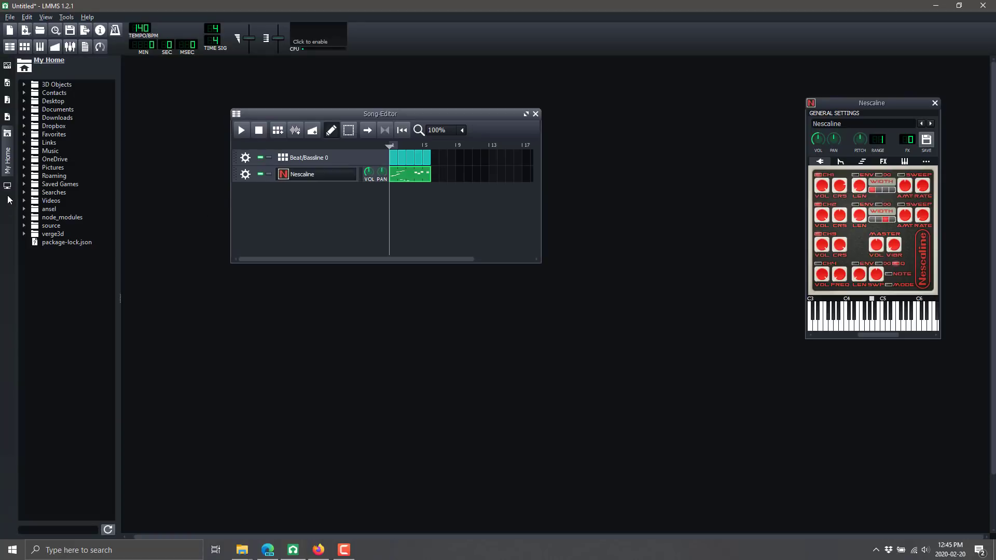
click(8, 117)
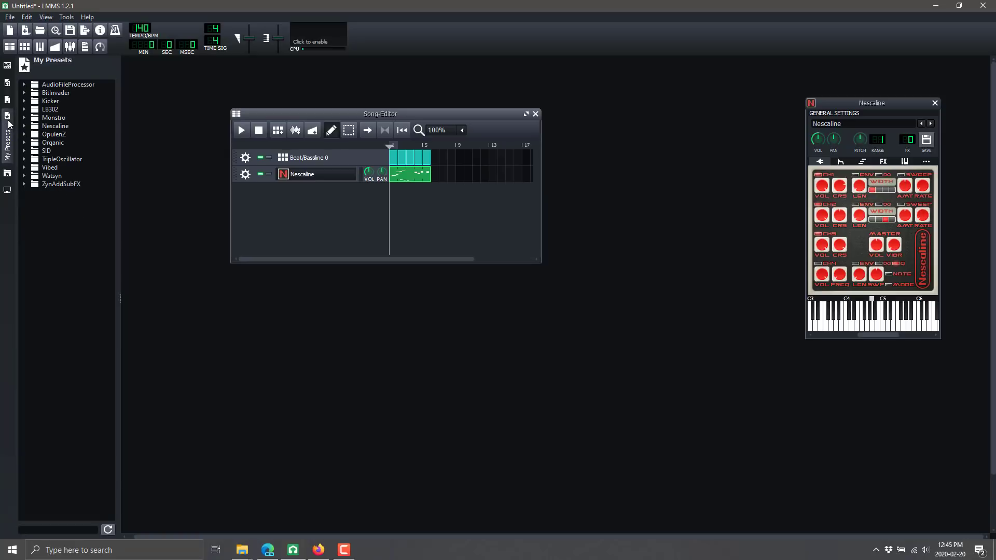
click(24, 151)
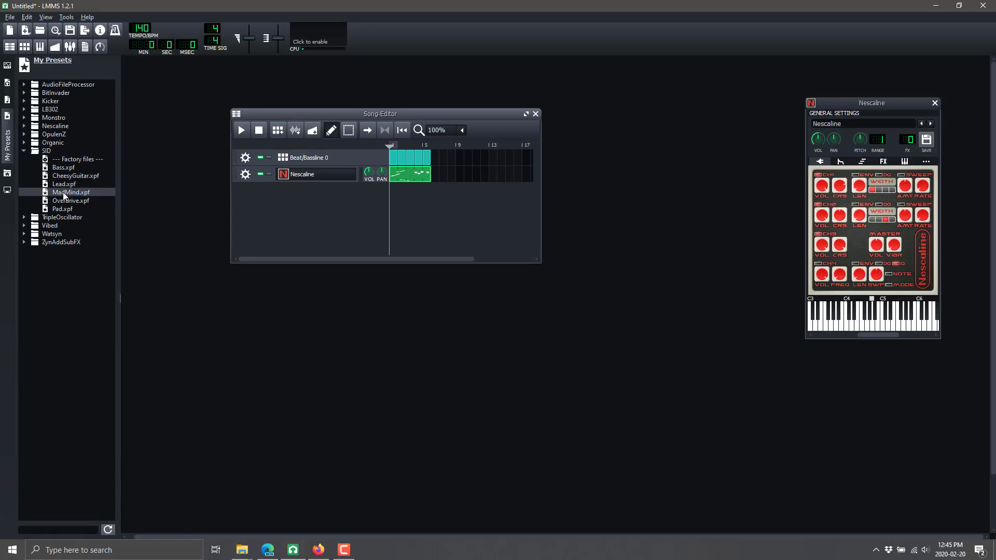
drag(67, 192, 286, 212)
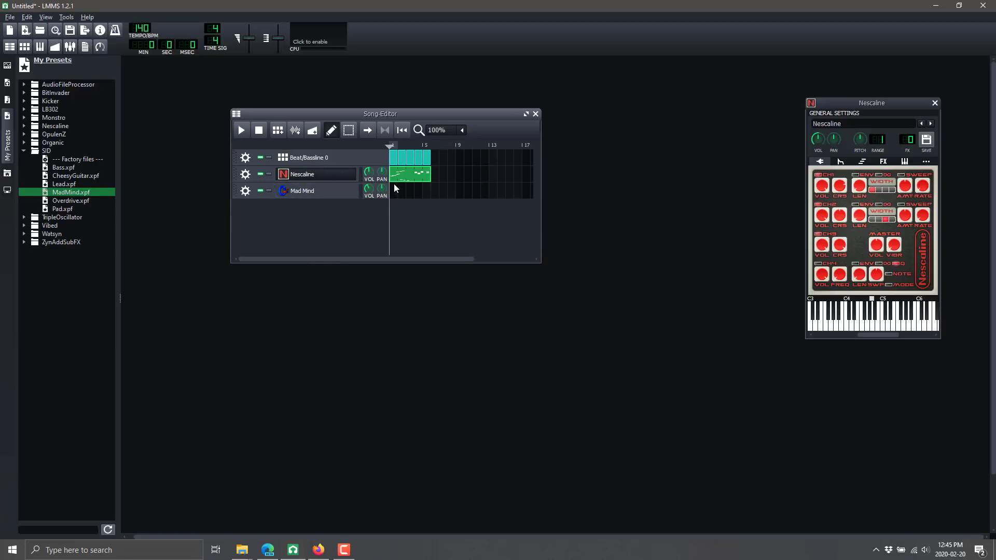
Create a Mad Mind pattern at bar 1 with minor chords rooted on D#5, A#5, D#6, G#5, B4 and C#5 across bars 1 and 2
drag(393, 181, 395, 209)
double_click(399, 192)
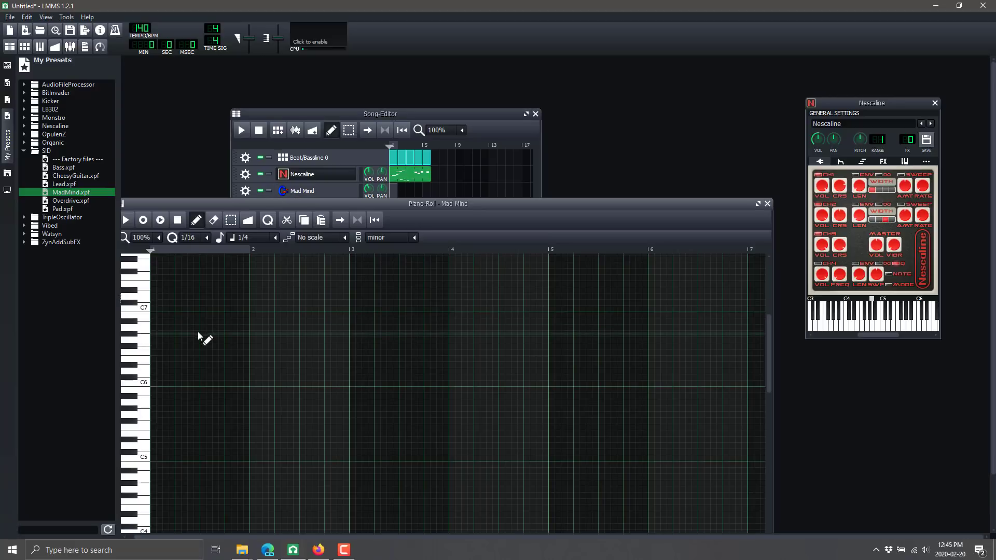
click(129, 420)
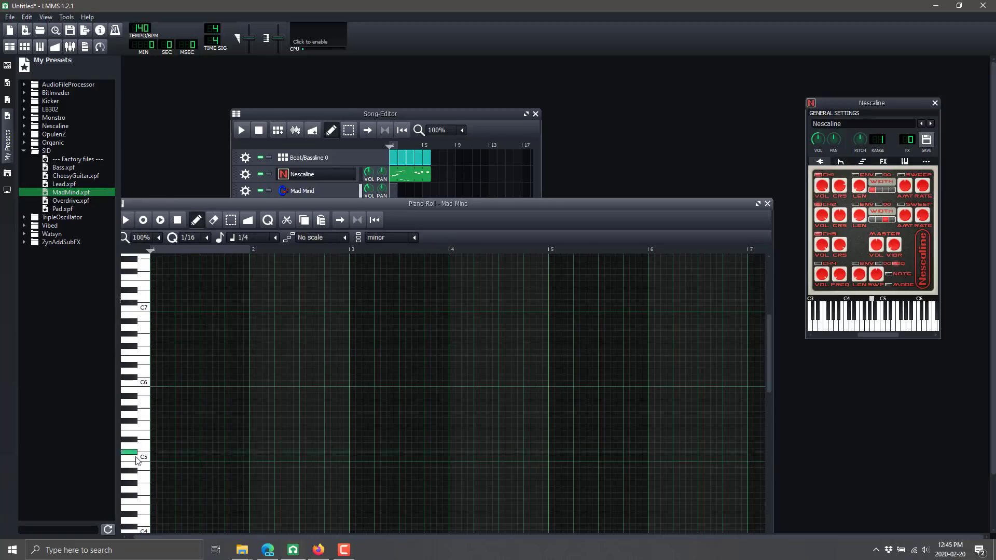
click(163, 440)
click(194, 395)
click(225, 365)
click(250, 408)
click(275, 464)
click(324, 451)
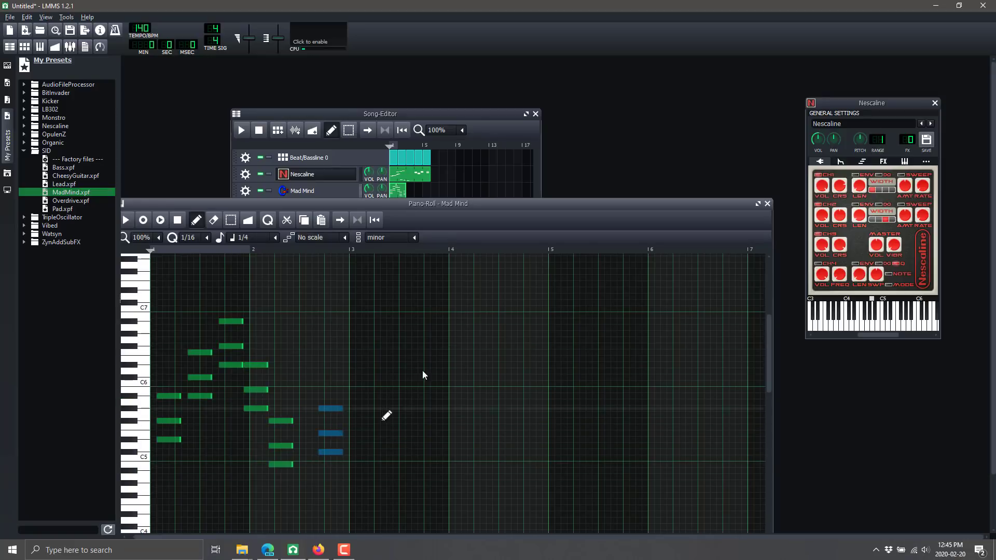
Play back the Mad Mind pattern, stop it, and close the Piano-Roll
click(129, 222)
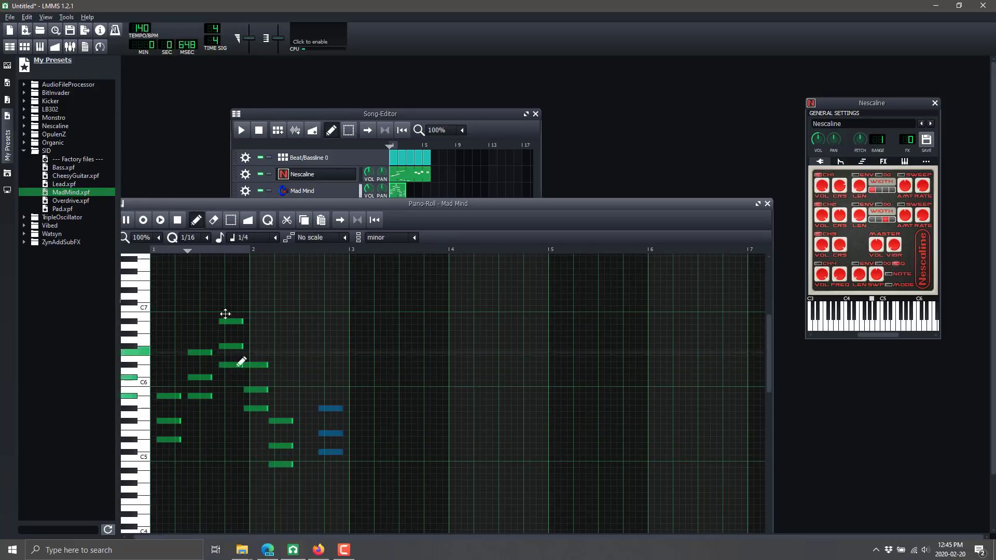
click(177, 220)
click(768, 203)
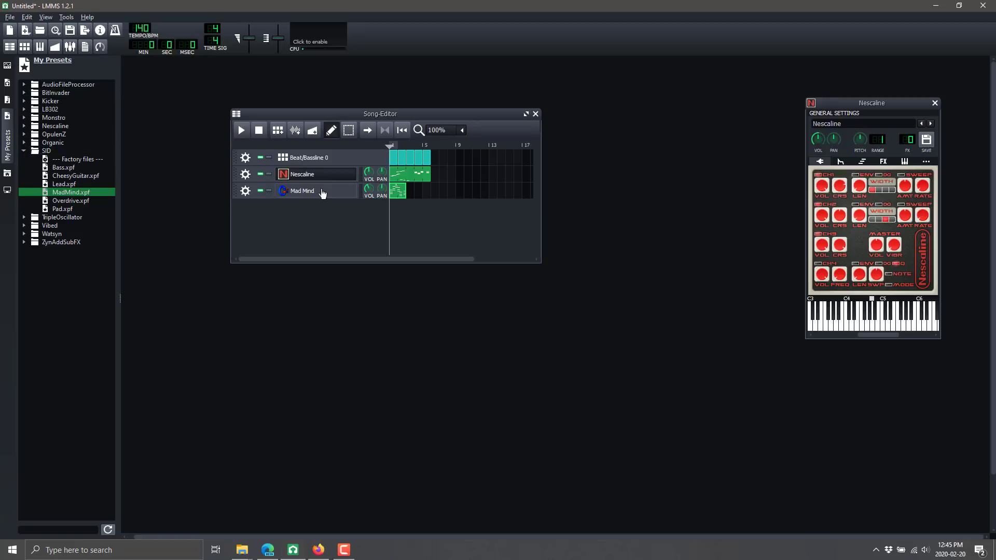
Expand the Nescaline presets and look through the Nescaline instrument's envelope/LFO, chord/arpeggio and effects chain settings
click(25, 125)
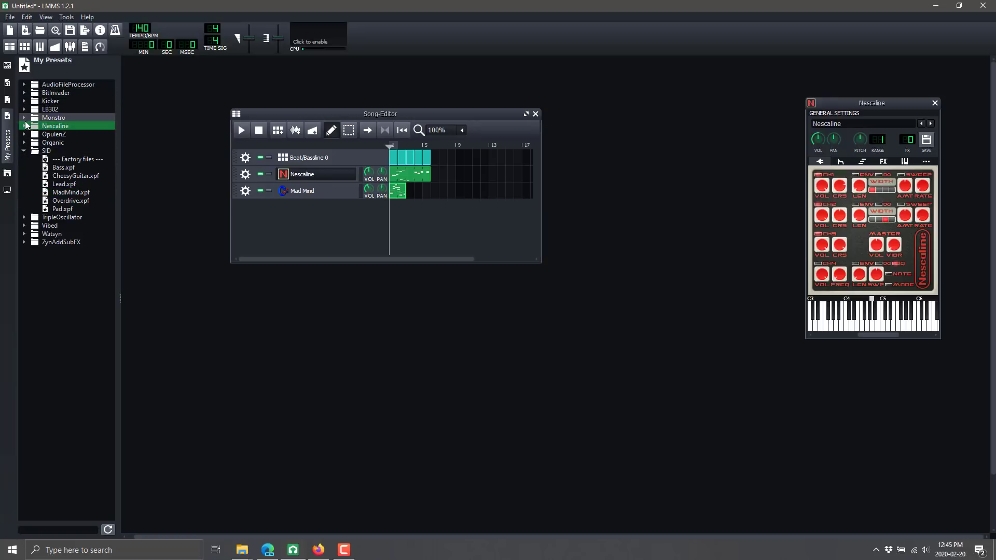
click(24, 126)
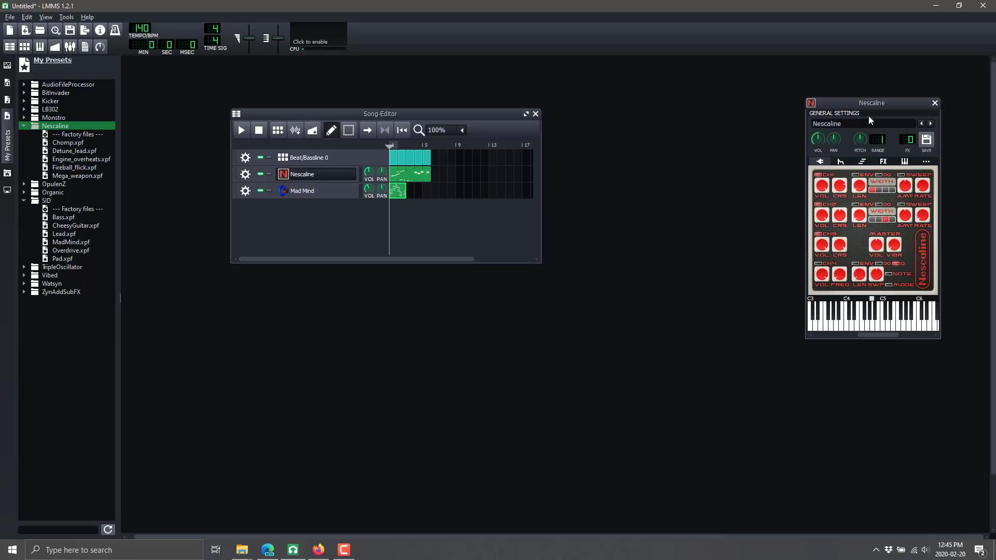
click(839, 162)
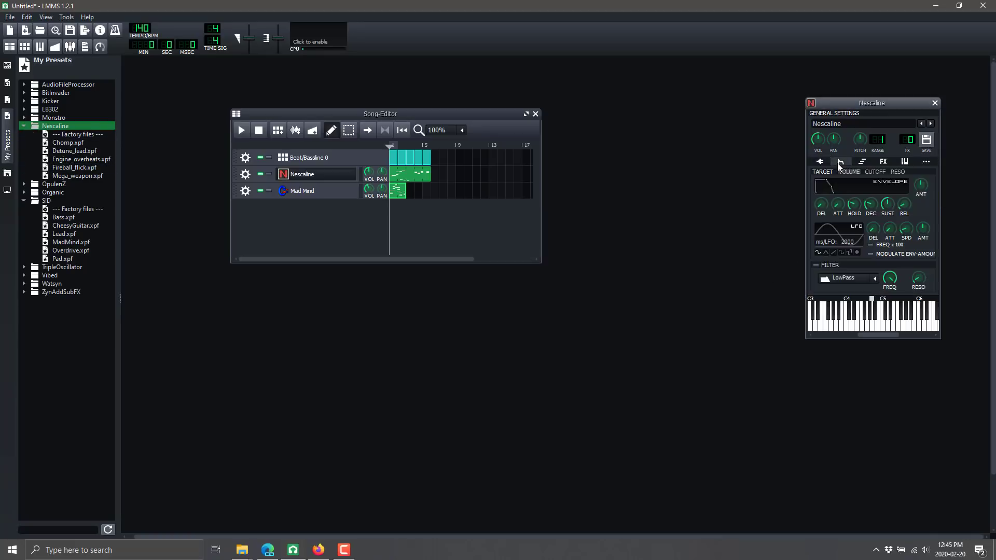
click(862, 162)
click(883, 161)
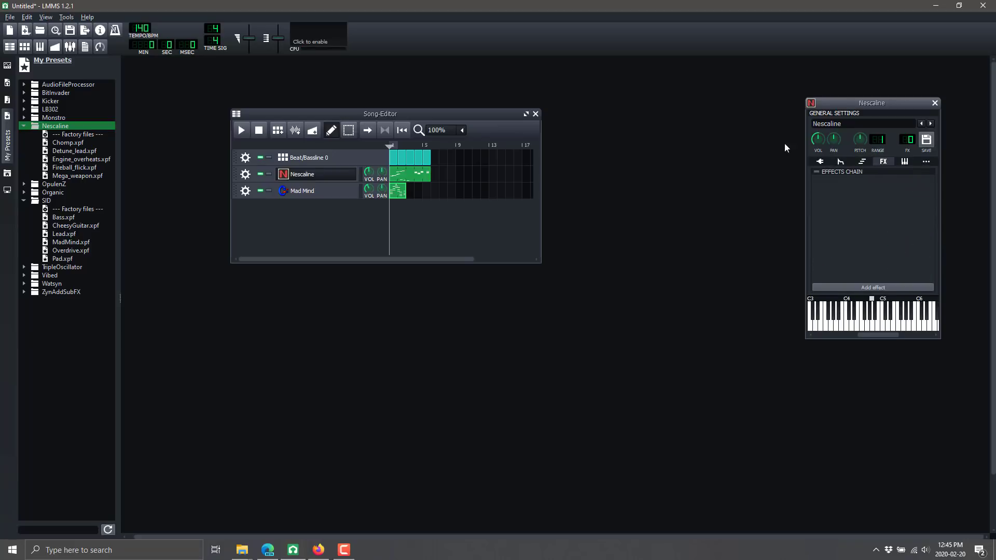
Remove the Nescaline and Mad Mind tracks from the song
click(245, 176)
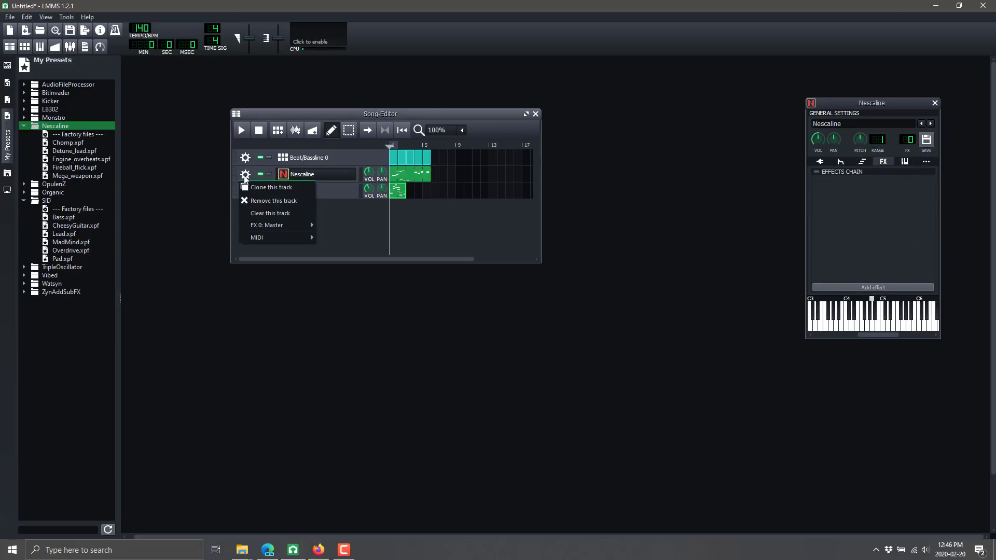
click(263, 202)
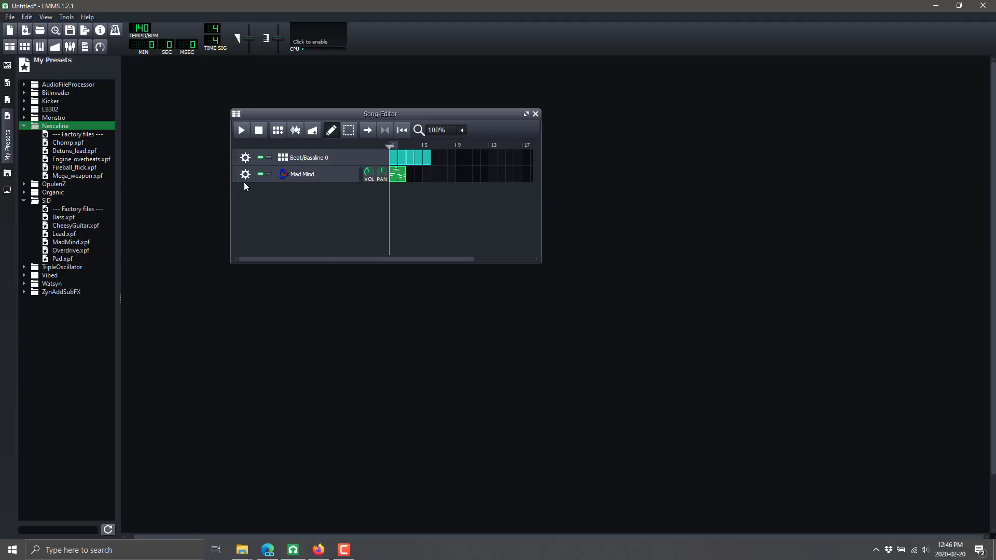
click(245, 174)
click(263, 198)
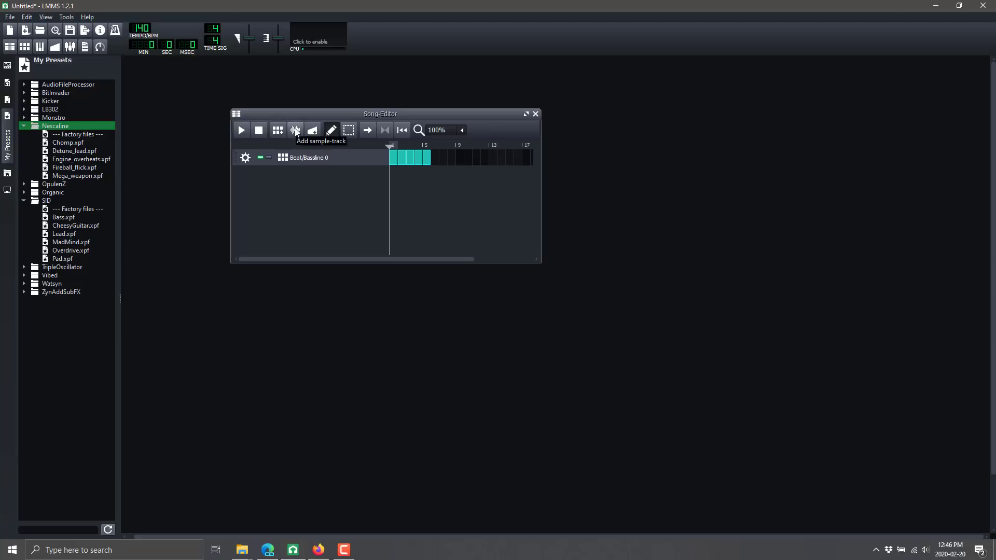
Add an automation track to the song, show the Beat+Bassline Editor, and view the Kicker instrument's controls before closing its window
click(313, 132)
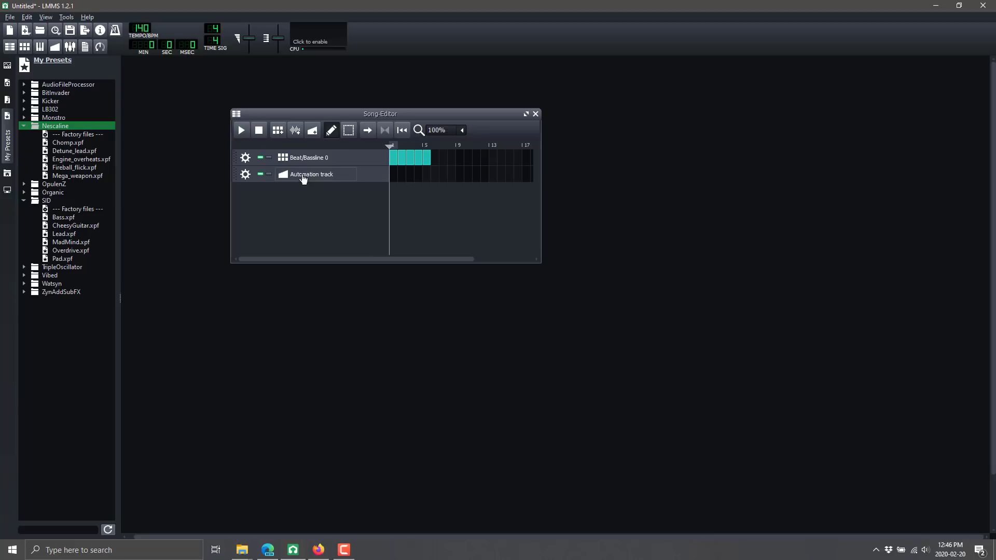
click(284, 162)
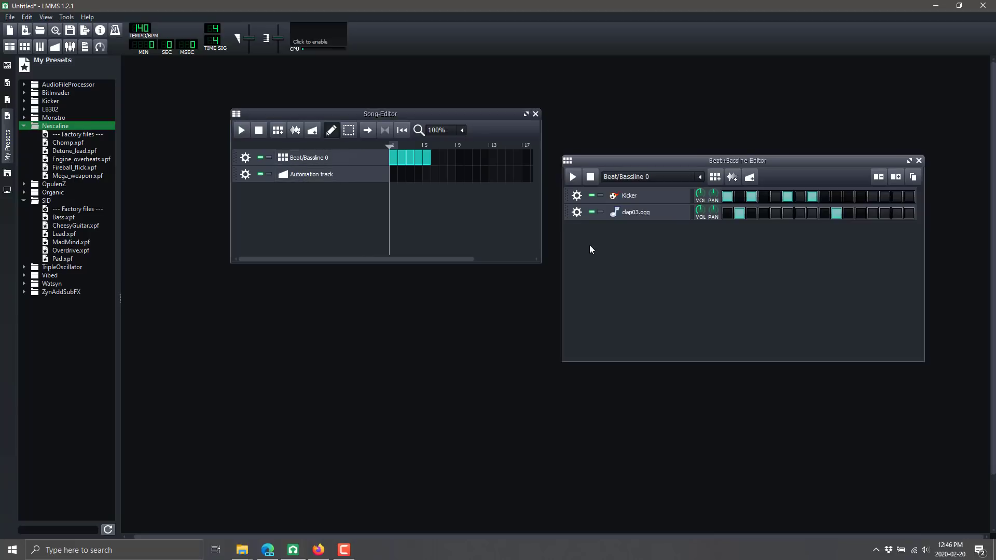
click(616, 198)
drag(758, 82, 506, 244)
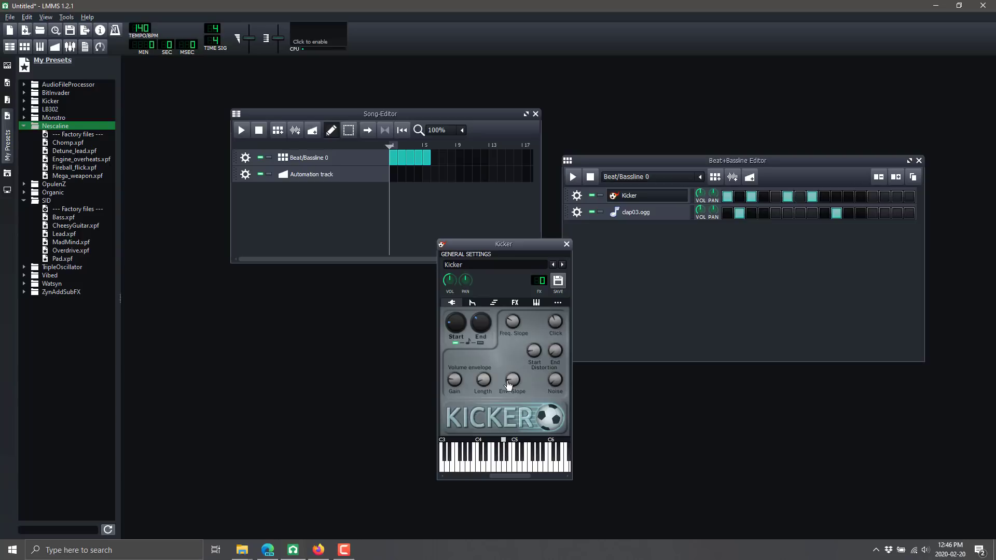
click(567, 244)
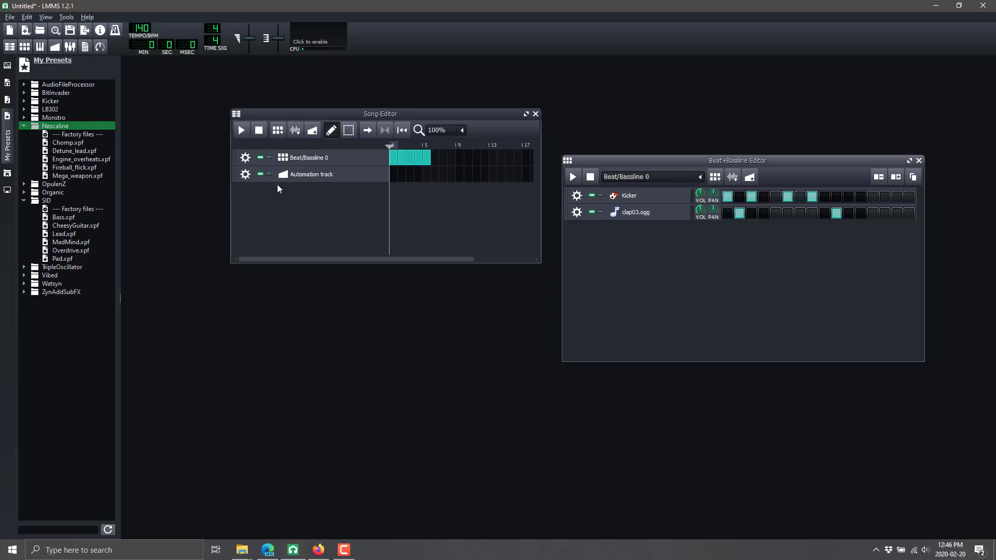
Place an automation pattern at bar 1, delete the extra one in bar 2, and stretch the first through bar 5
click(393, 178)
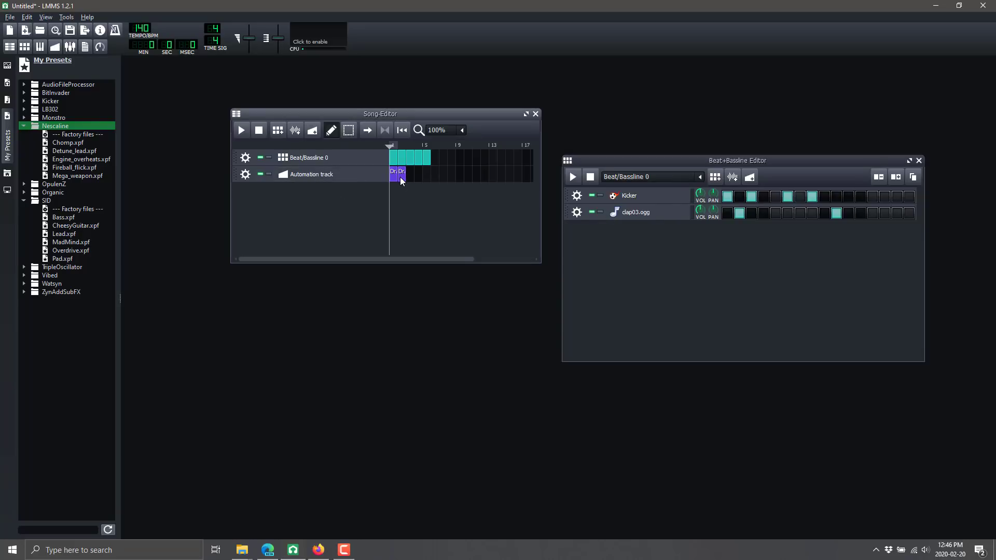
right_click(401, 177)
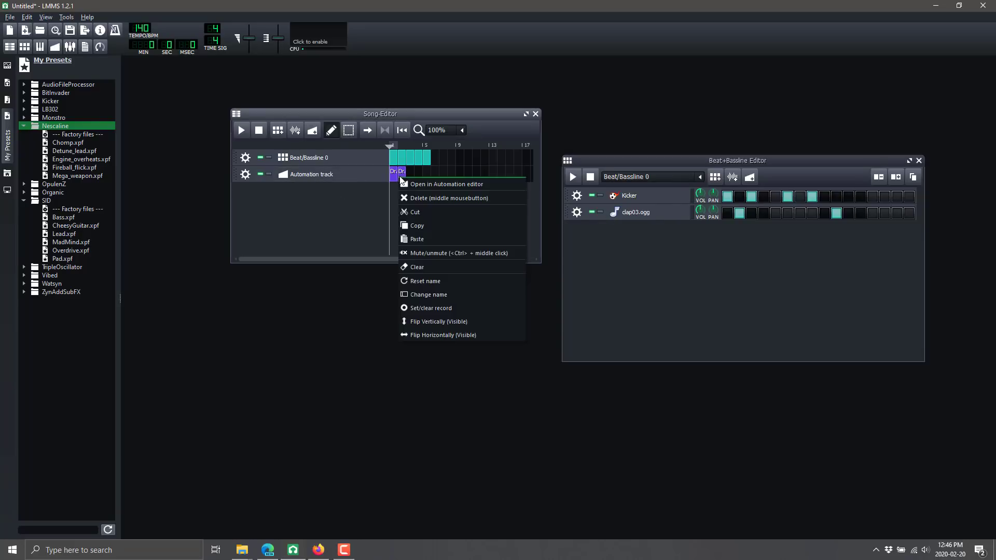
click(419, 198)
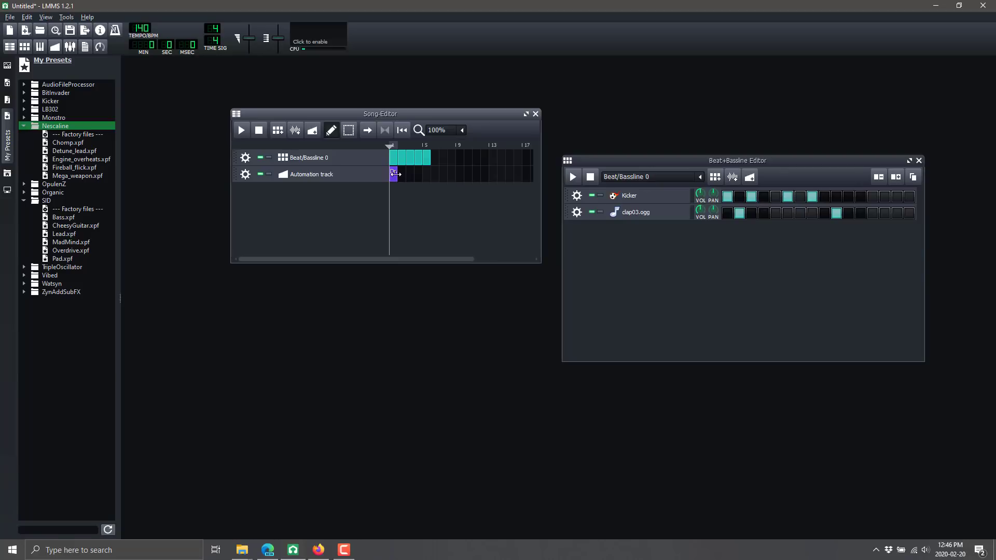
drag(396, 173, 430, 176)
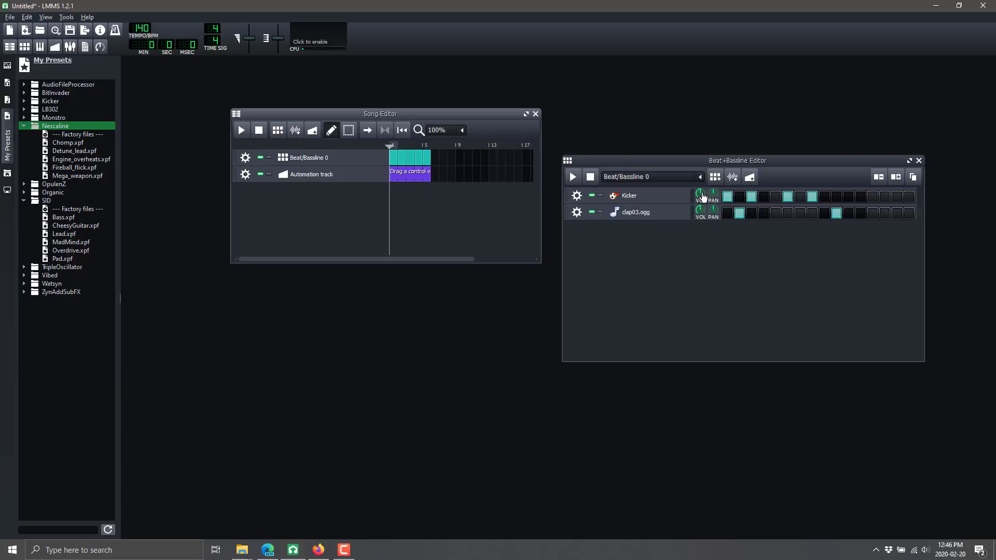
Link the Kicker's volume to the automation pattern and open the pattern in the Automation Editor
drag(701, 197, 406, 170)
click(401, 179)
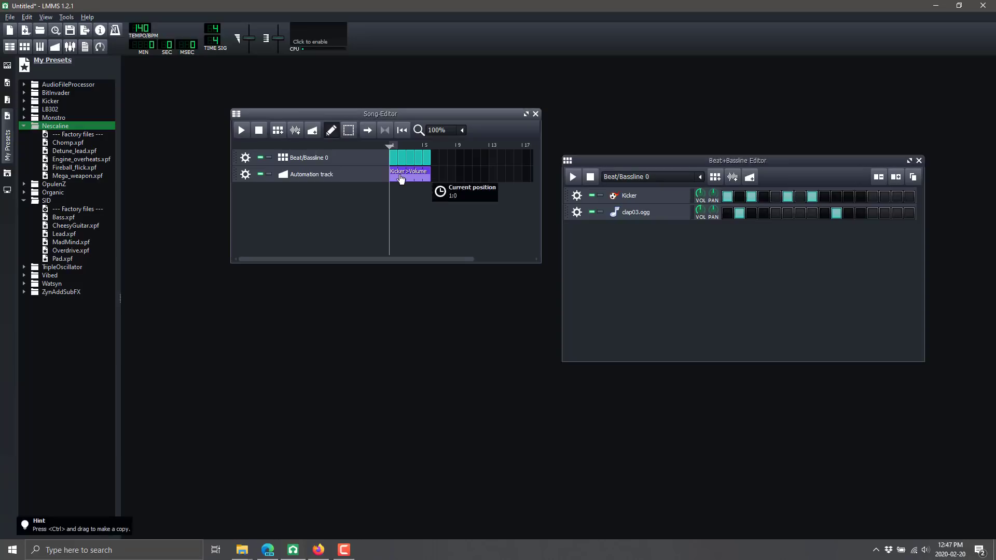
double_click(401, 178)
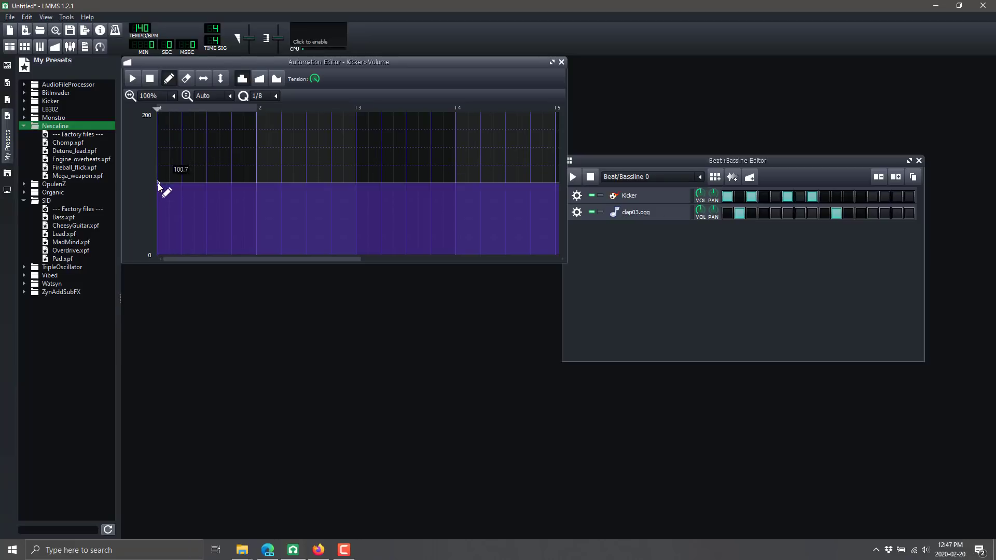
Draw a stepped Kicker volume curve that falls from bar 1 to mid bar 2, rises to about 200 in bar 4, and drops sharply before bar 5
mouse_move(158, 185)
mouse_down()
mouse_move(178, 167)
mouse_move(166, 140)
mouse_up()
click(231, 174)
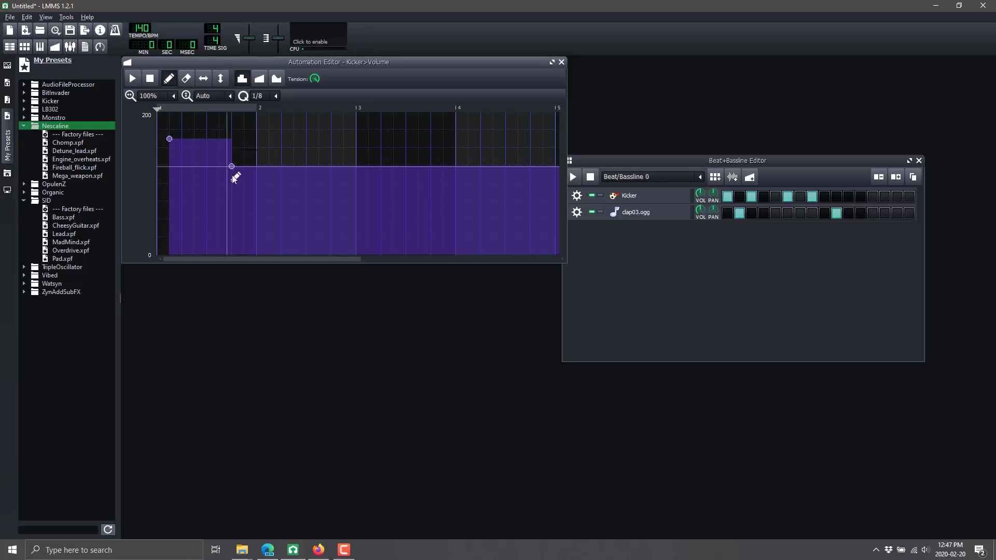
click(257, 203)
click(294, 224)
click(331, 194)
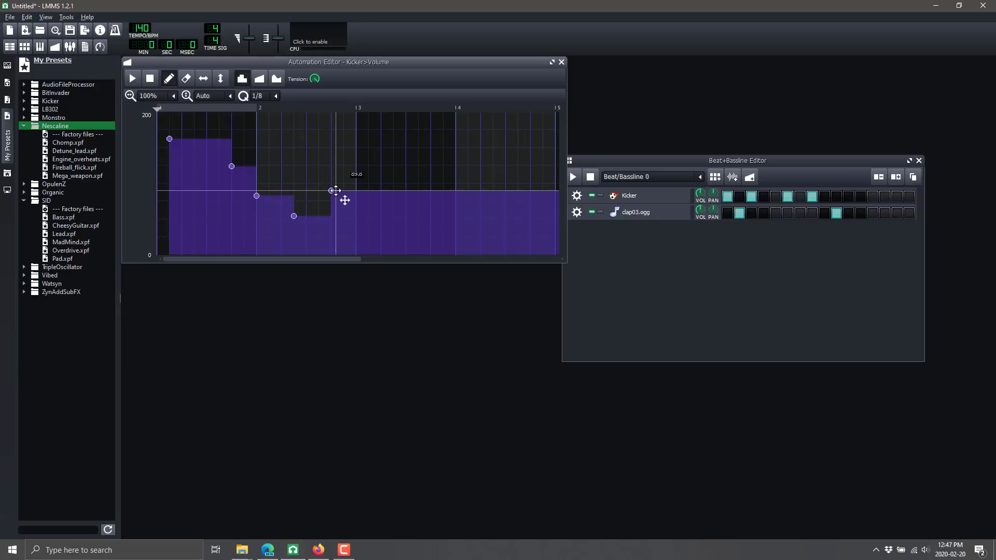
click(418, 145)
click(468, 116)
click(530, 201)
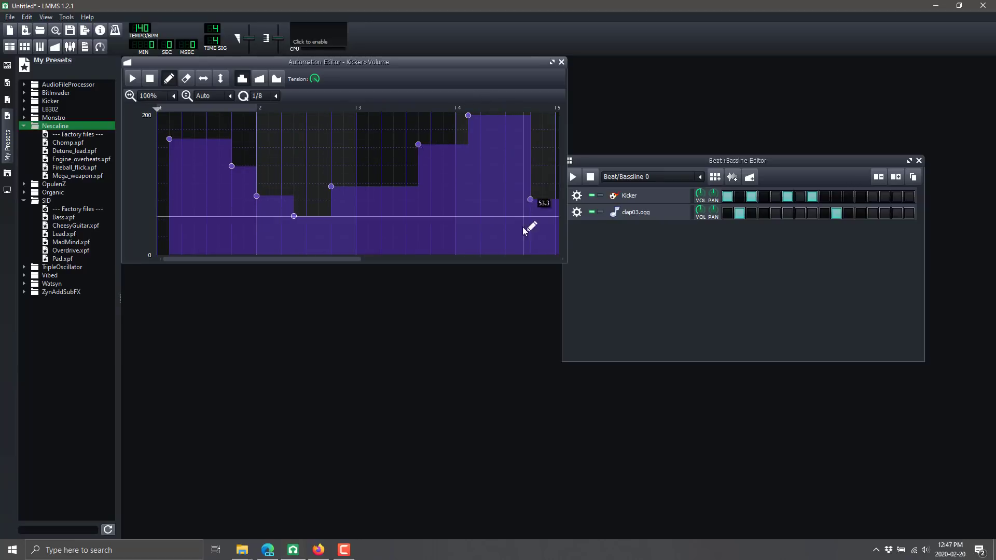
click(542, 247)
Play the Kicker volume automation with the Kicker's controls open, and switch the curve from stepped to smooth cubic progression
click(133, 79)
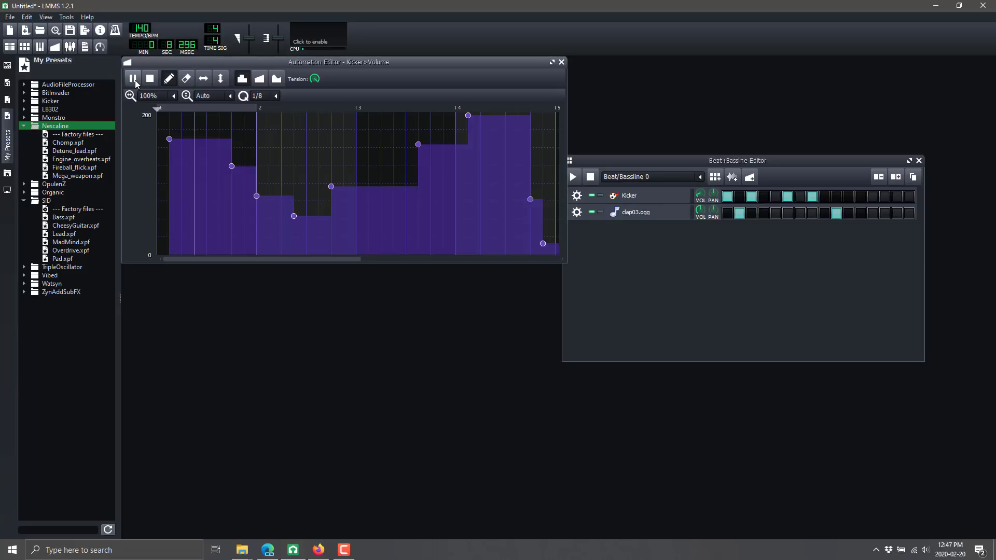
click(620, 196)
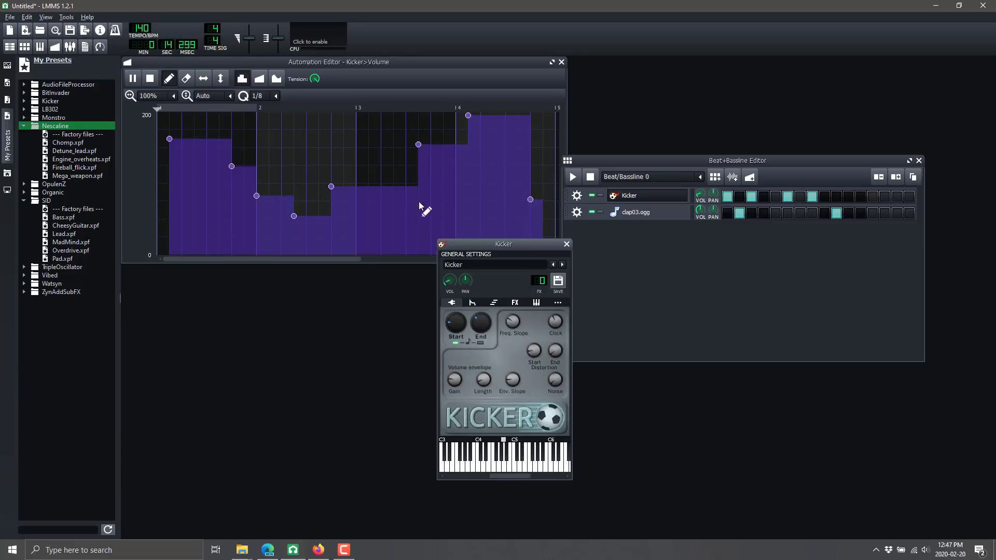
click(258, 79)
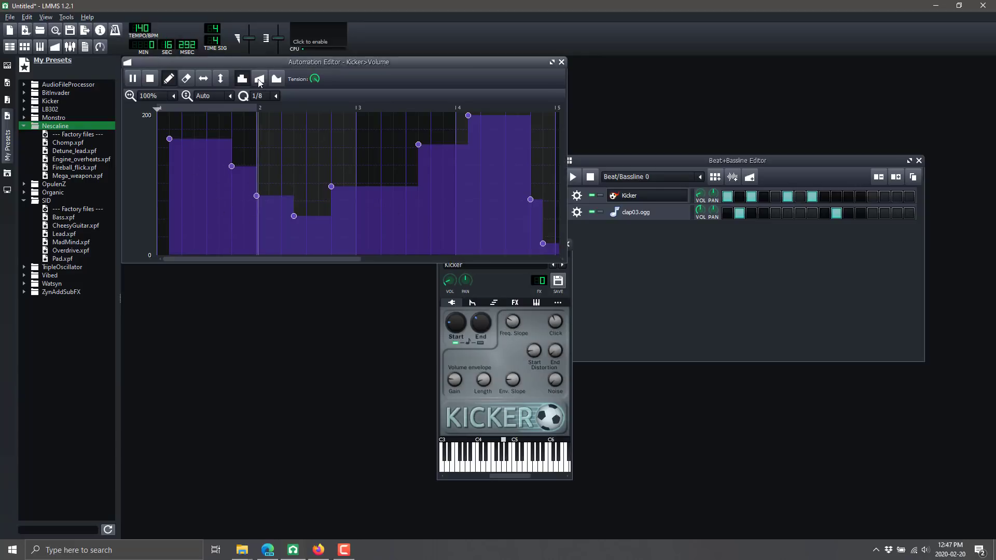
click(276, 79)
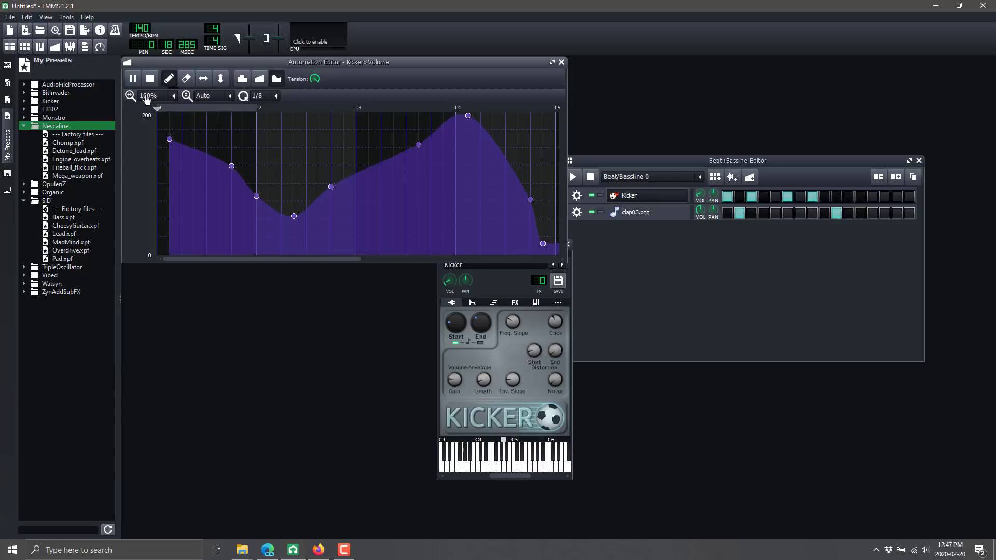
click(150, 78)
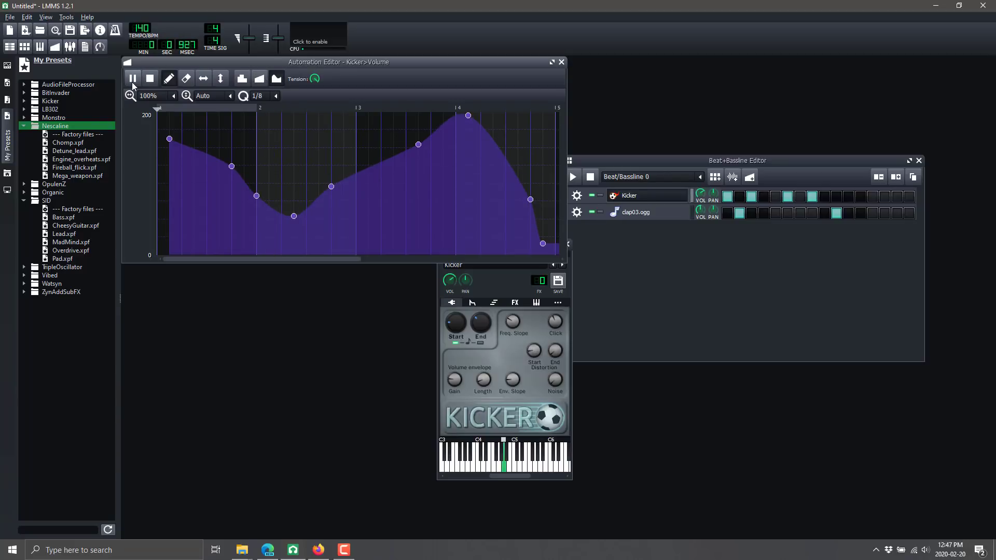
click(132, 80)
Reshape the volume curve with low points from bar 1 past bar 3, about 112 before bar 4, and a near-maximum point before bar 5
mouse_move(232, 166)
mouse_down()
mouse_move(194, 225)
mouse_move(263, 204)
mouse_move(243, 238)
mouse_move(302, 244)
mouse_up()
drag(336, 197, 368, 240)
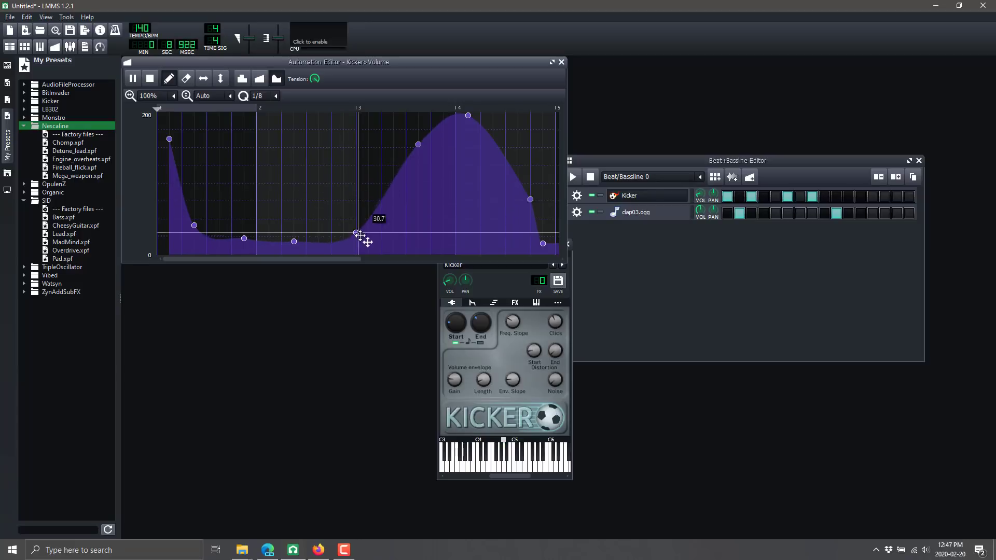
drag(419, 145, 431, 175)
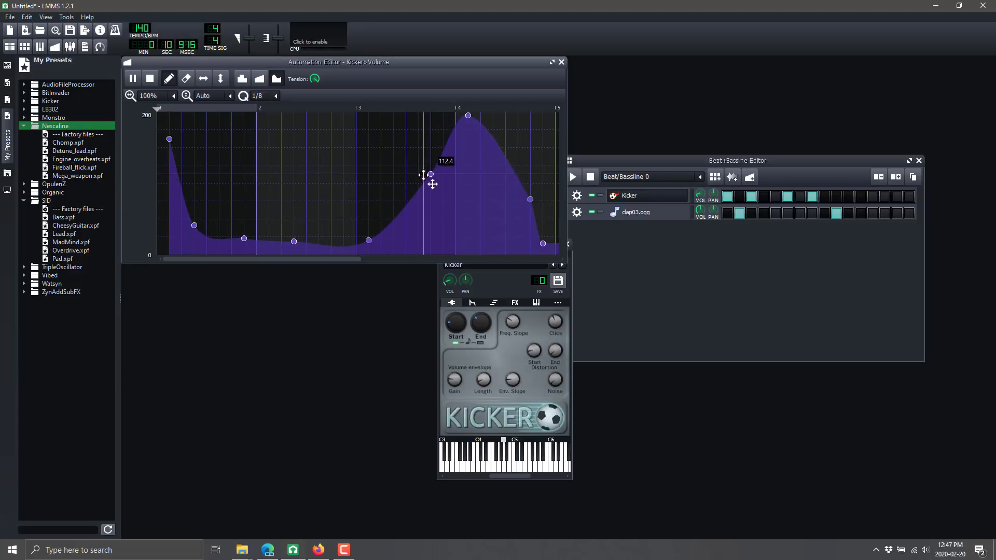
drag(533, 201, 518, 127)
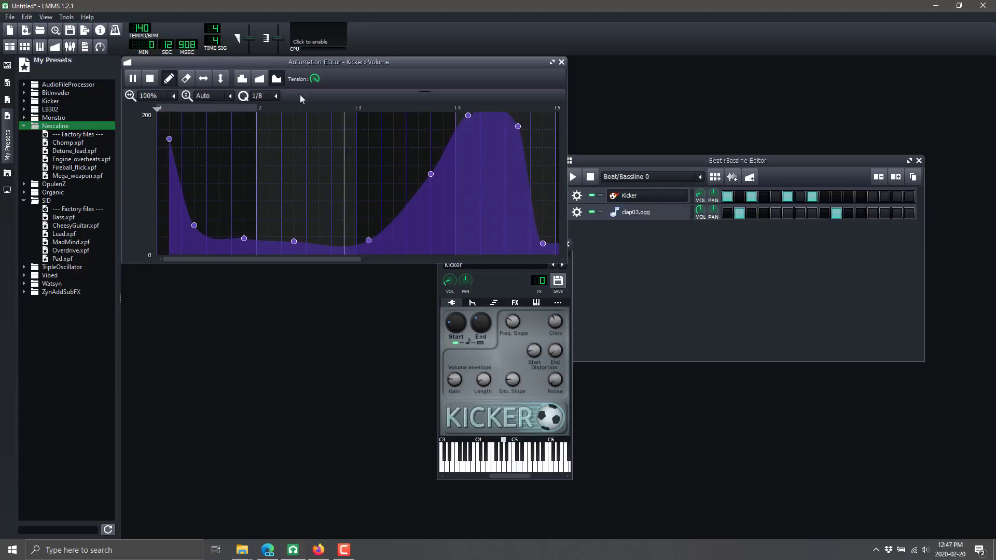
Replay the reshaped volume automation, stop it, and close the Automation Editor and the Kicker's window
click(139, 79)
click(138, 78)
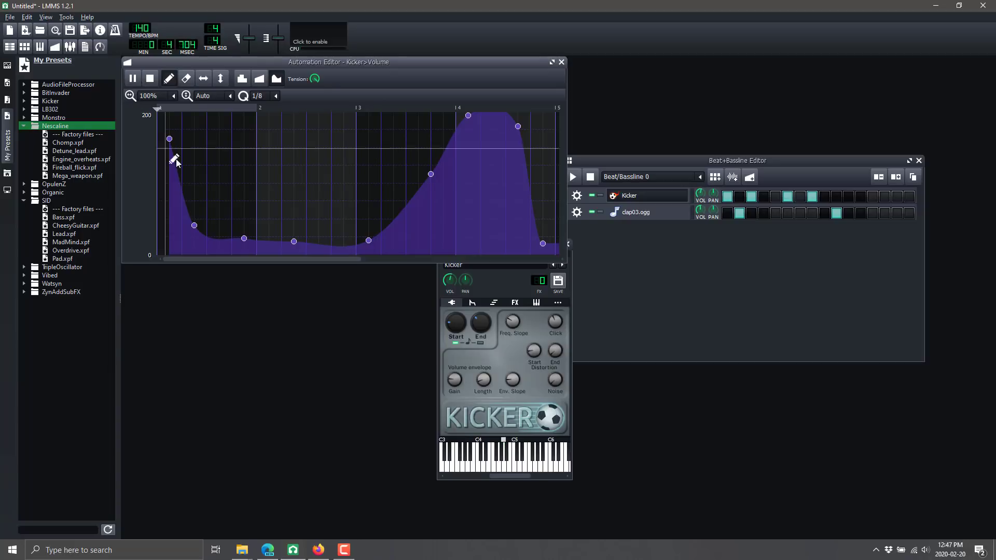
click(150, 79)
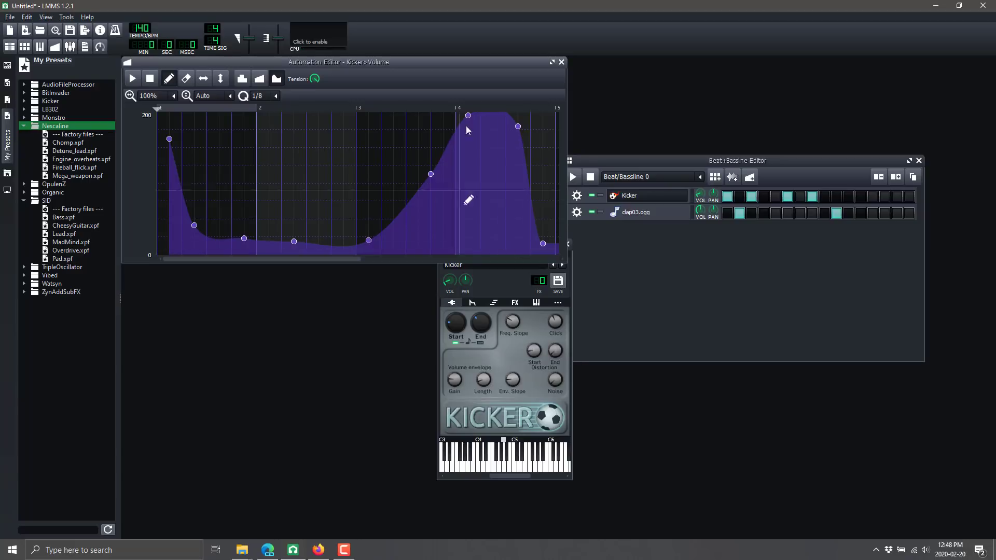
click(562, 63)
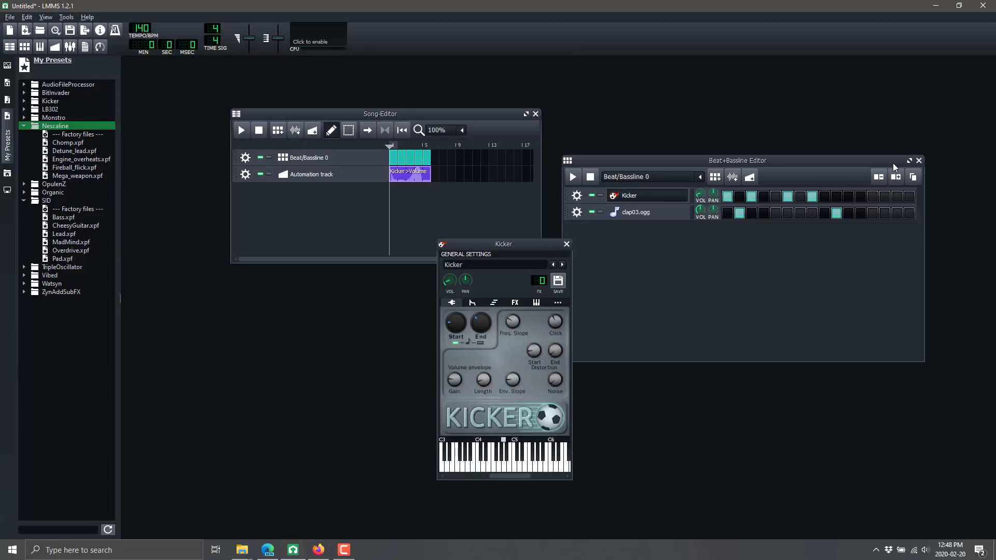
click(567, 247)
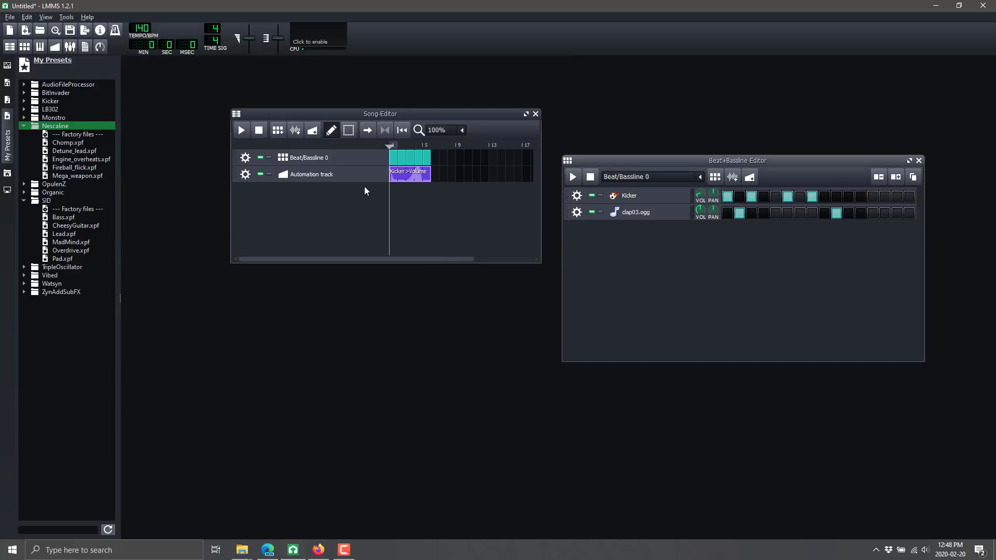
Show the instrument plugins list and remove the automation track from the song
click(8, 65)
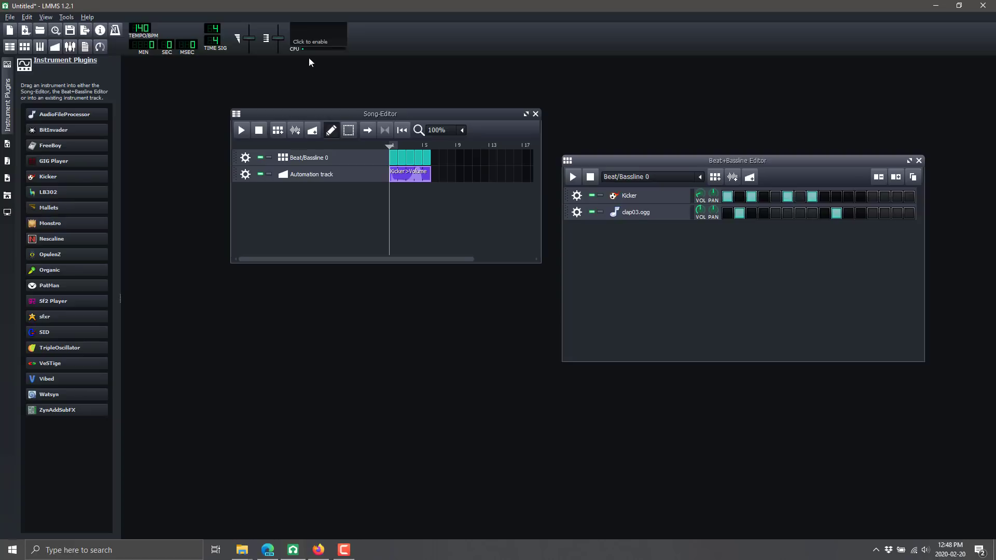
click(566, 160)
click(626, 157)
click(245, 174)
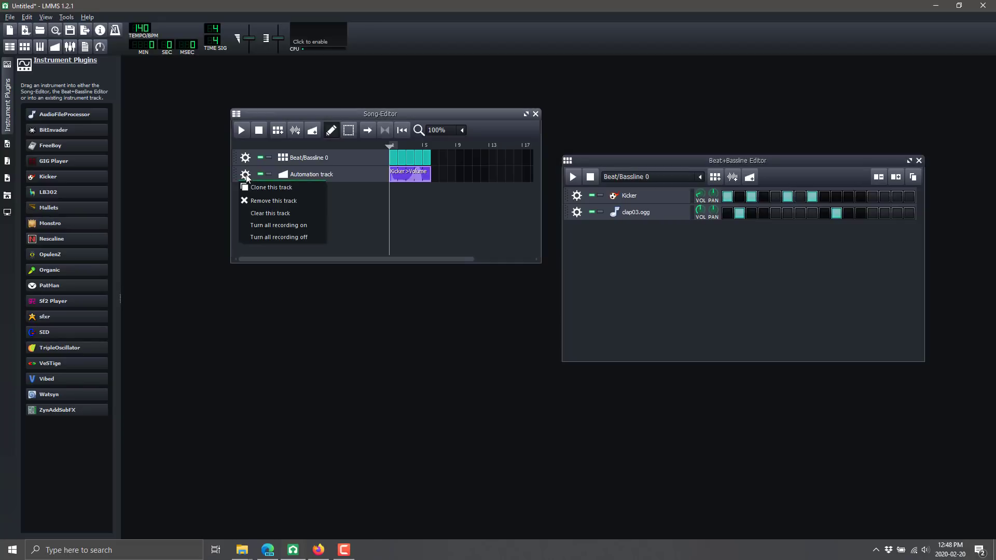
click(263, 201)
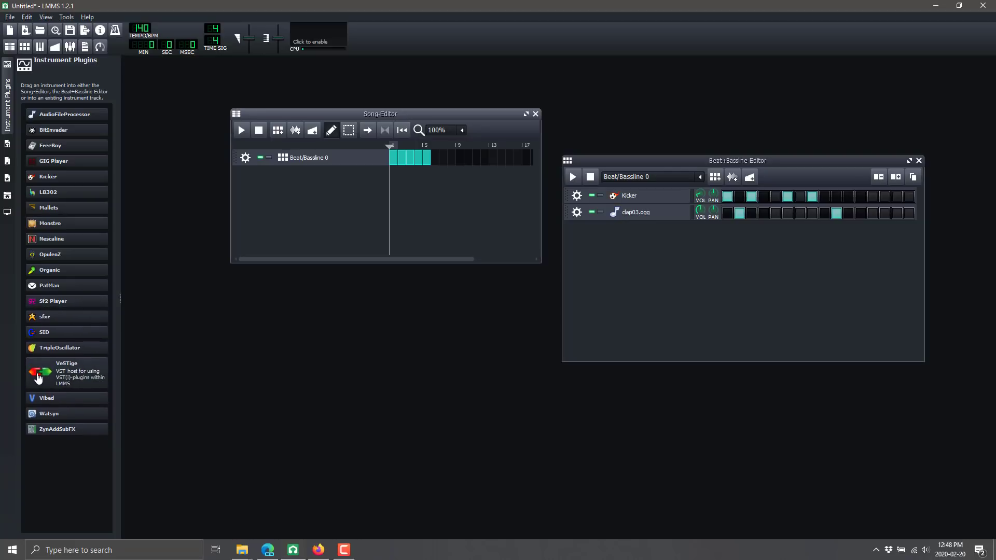
Add a VeSTige instrument track to the song and load AGML2.dll into it from C:\Program Files\Steinberg\VSTPlugins
drag(38, 378, 254, 194)
click(293, 174)
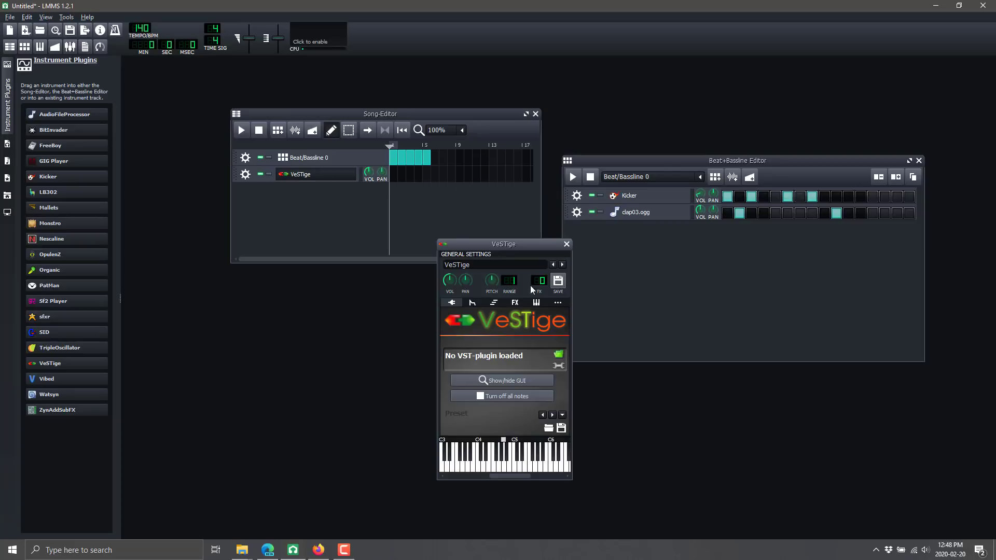
click(558, 354)
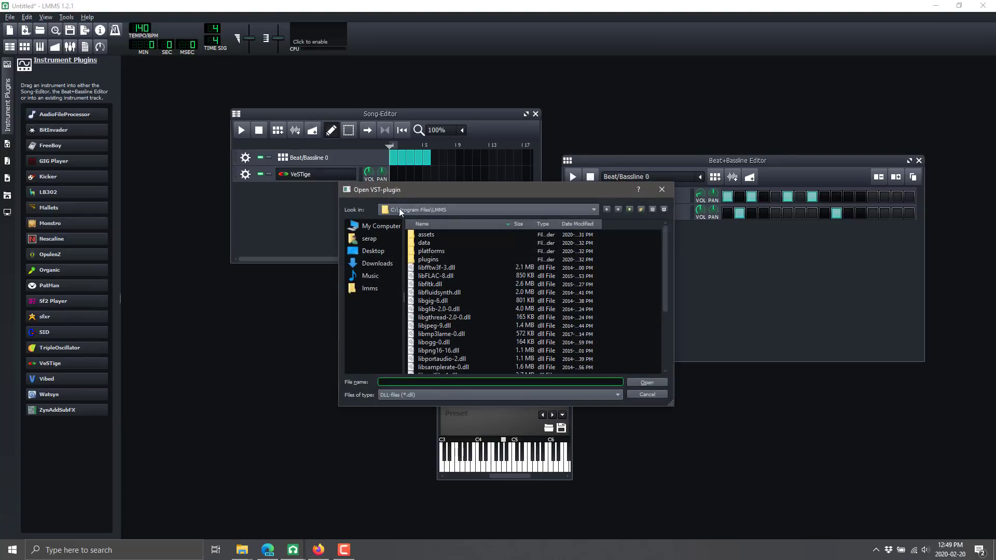
click(631, 209)
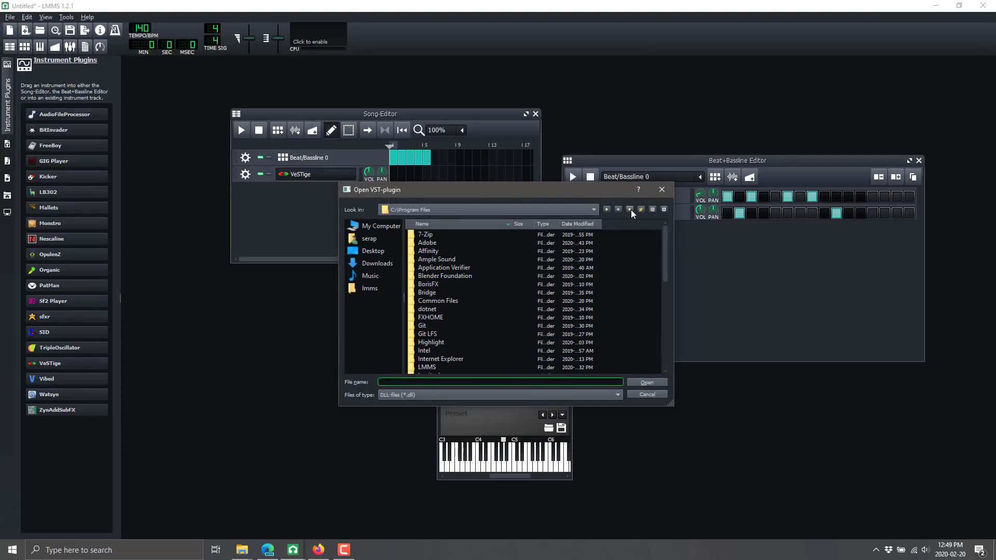
scroll(498, 295, down, 10)
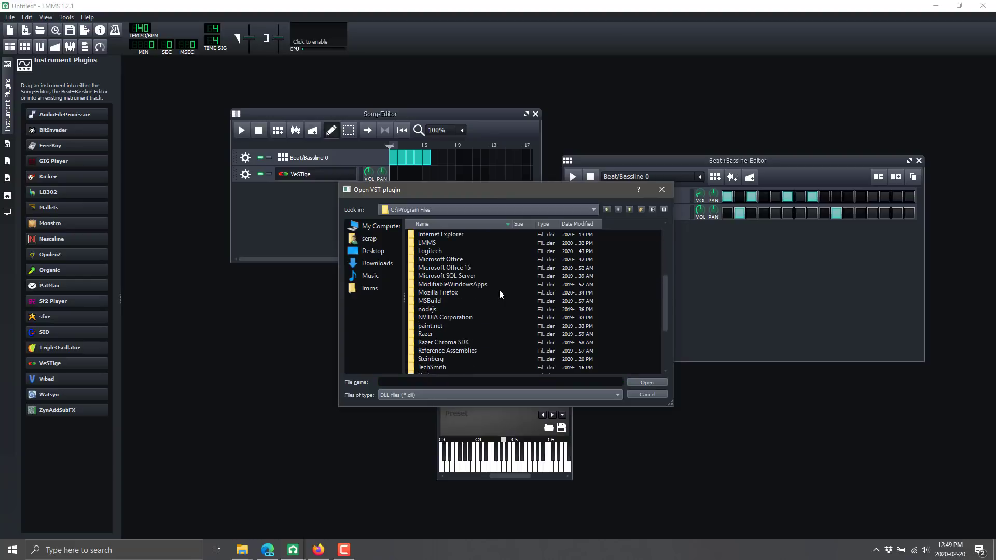
double_click(429, 309)
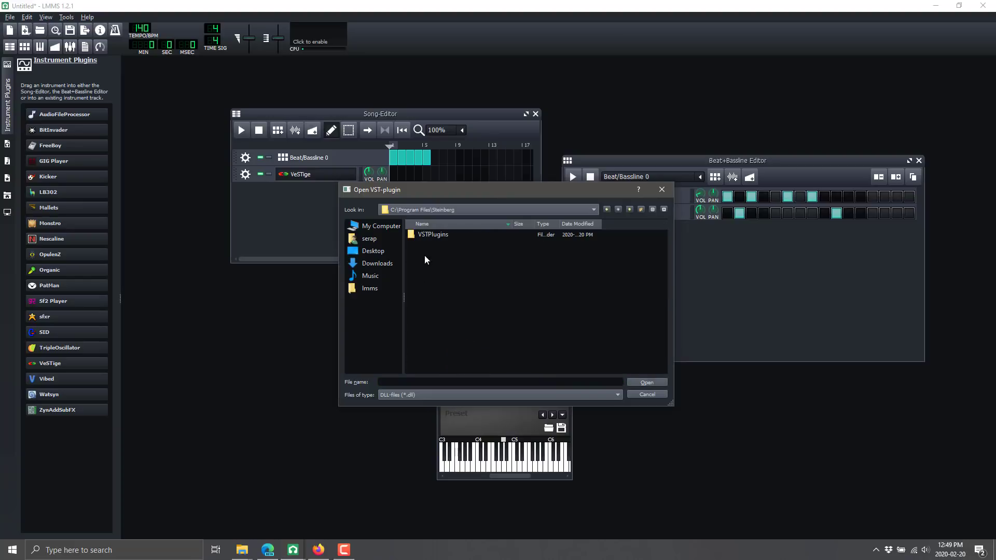
double_click(427, 235)
click(431, 235)
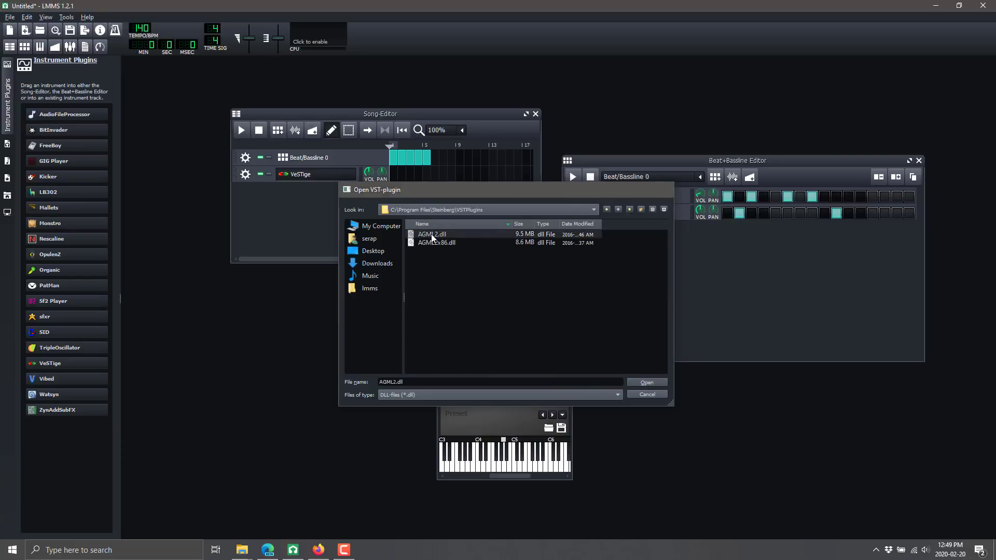
double_click(430, 234)
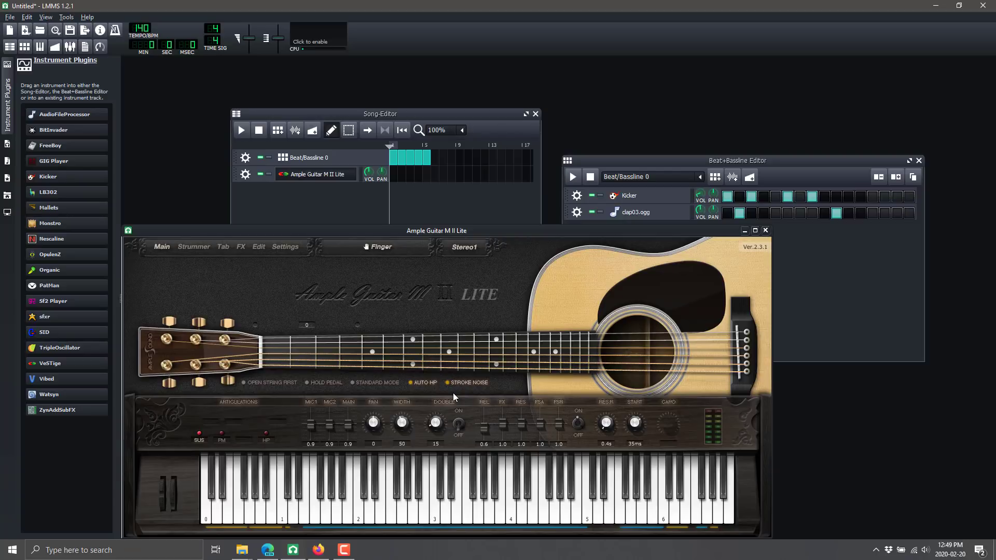
Play a run of notes on the guitar plugin's keyboard to hear its sound
mouse_move(73, 357)
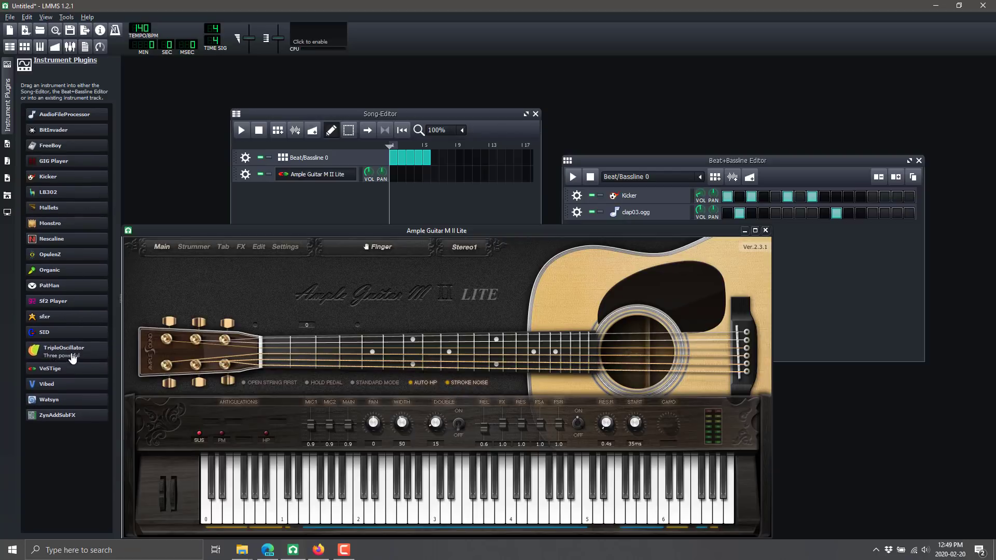
mouse_move(72, 387)
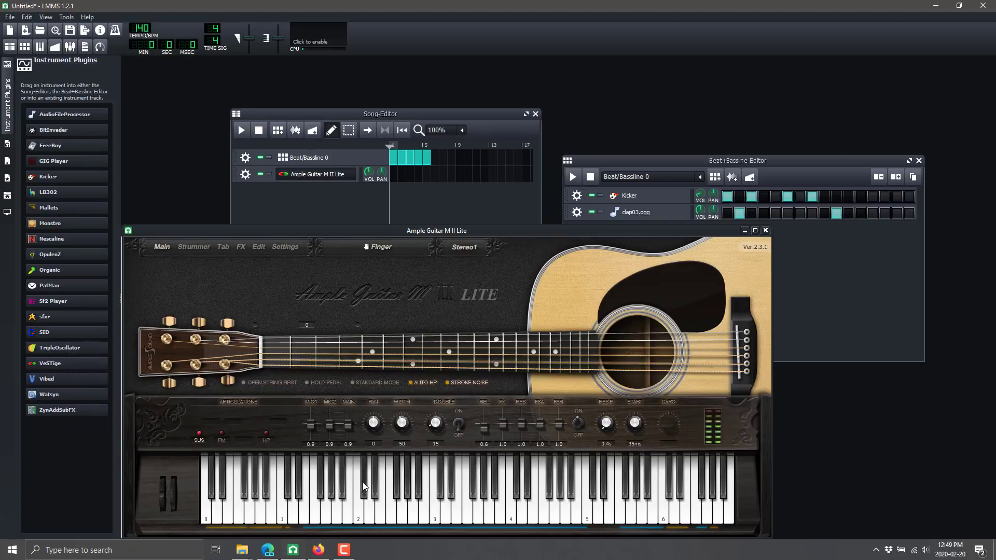
drag(363, 481, 608, 513)
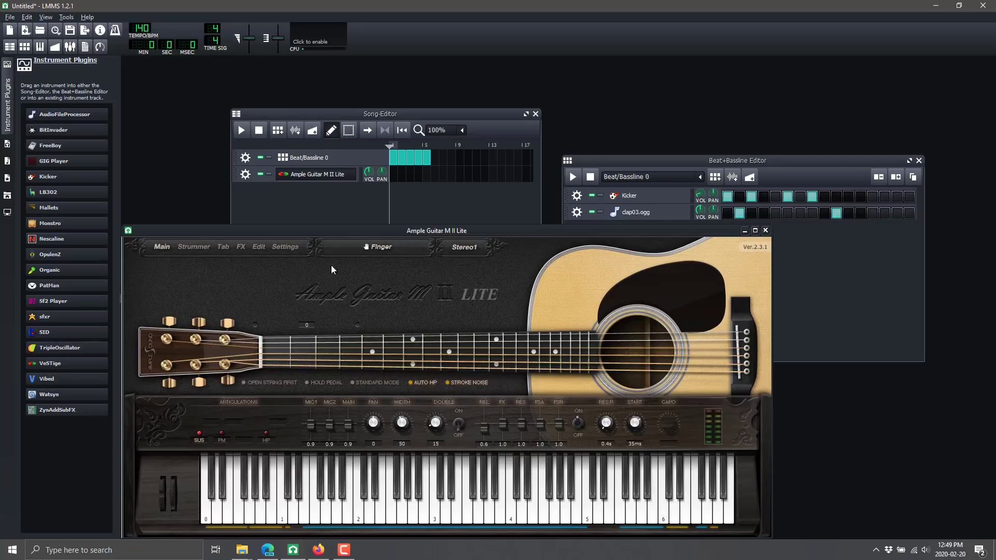
Look through the guitar plugin's Strummer, Tab and FX pages, return to Main, and close its interface
click(198, 247)
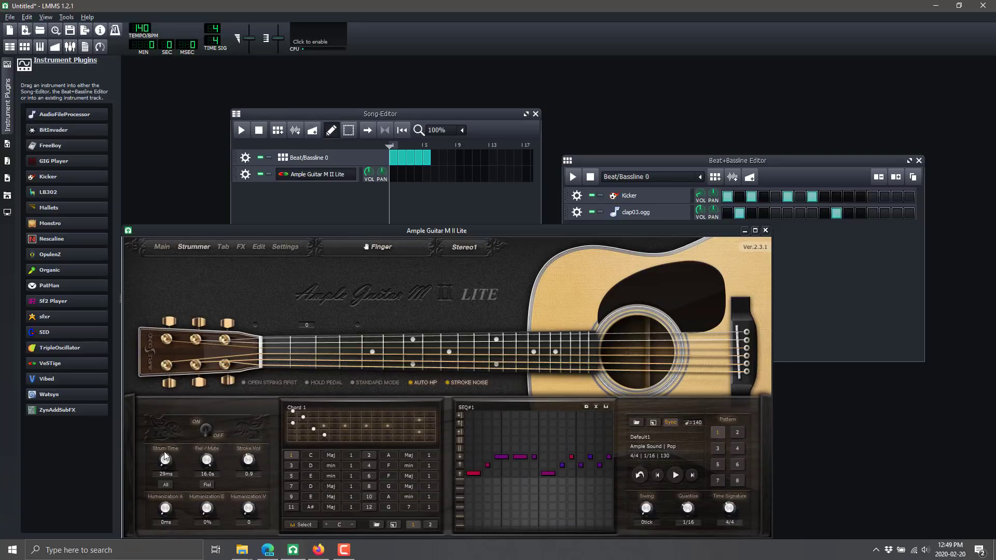
click(222, 247)
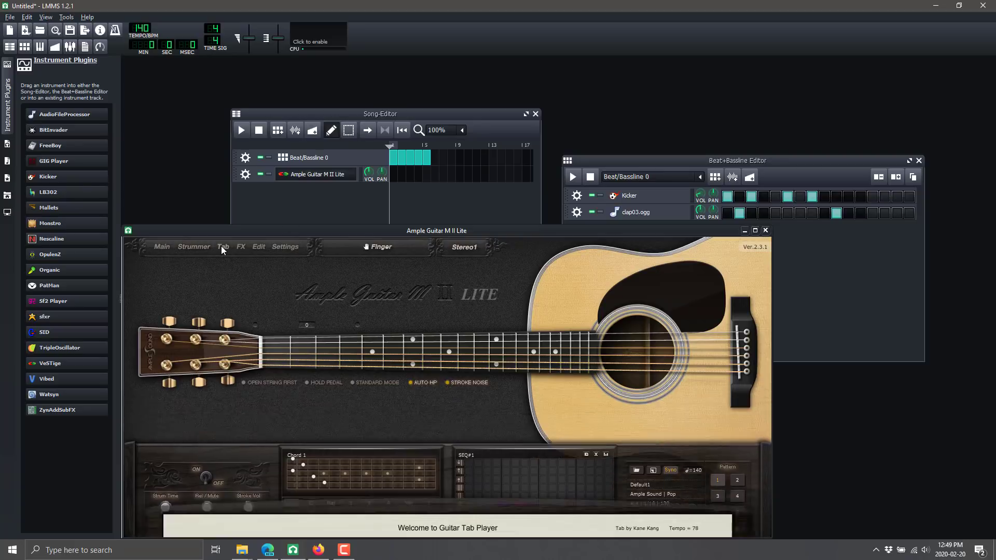
click(297, 476)
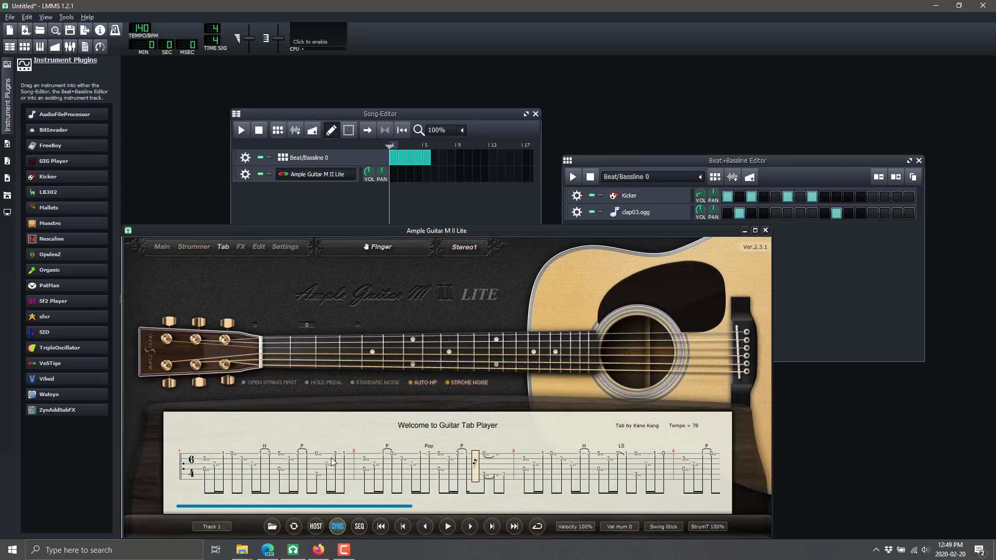
click(235, 248)
click(189, 245)
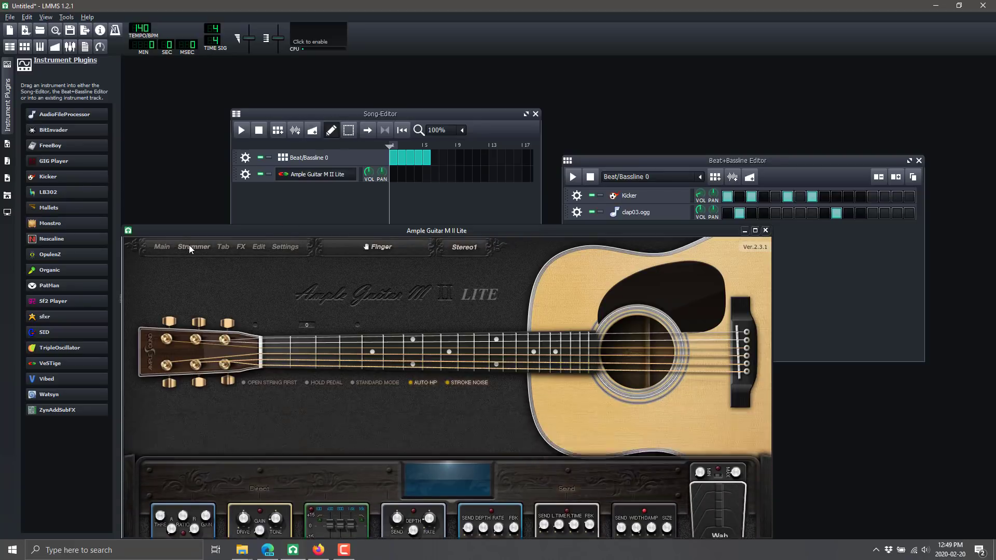
click(166, 248)
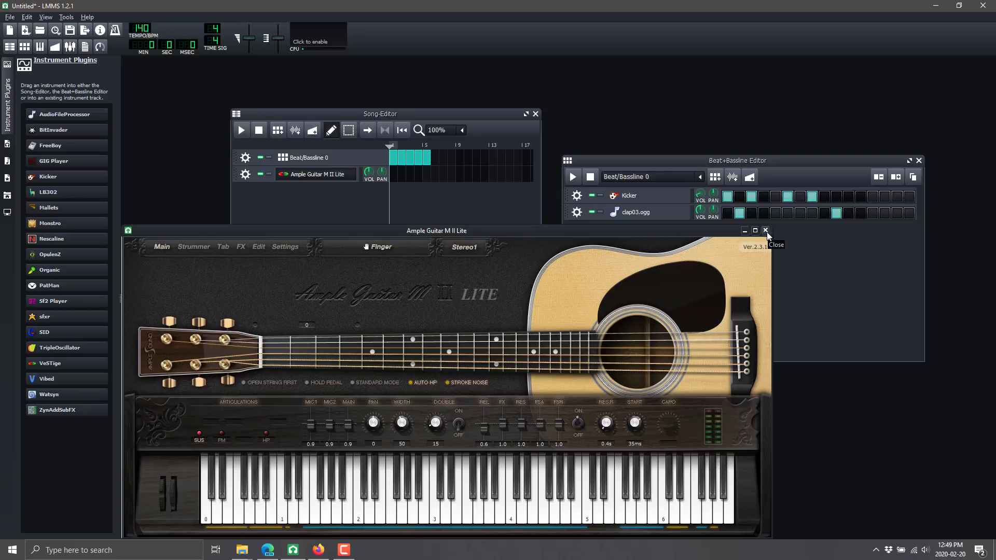
click(765, 231)
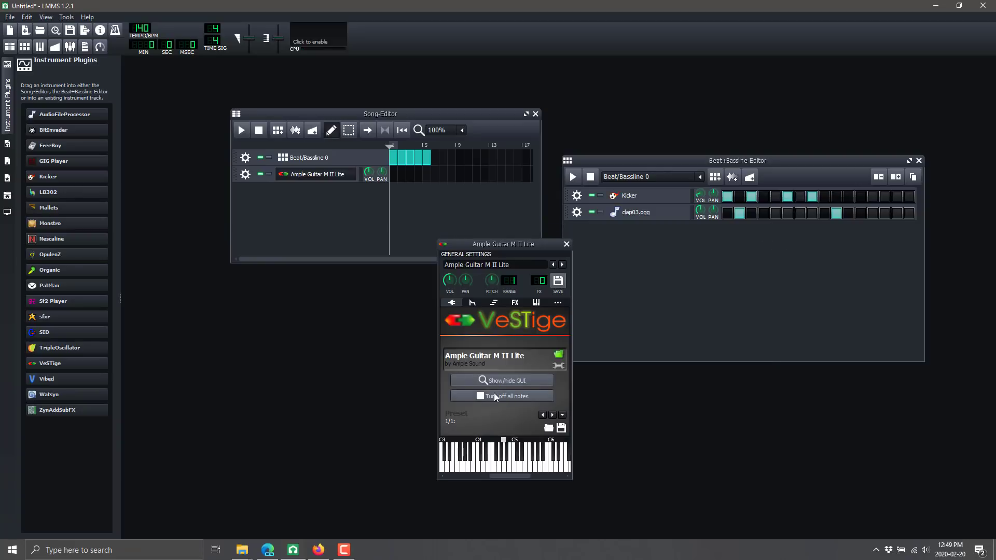
Move the VeSTige window away from the Song-Editor and open a new guitar pattern at bar 1 in the Piano-Roll
drag(512, 244, 699, 245)
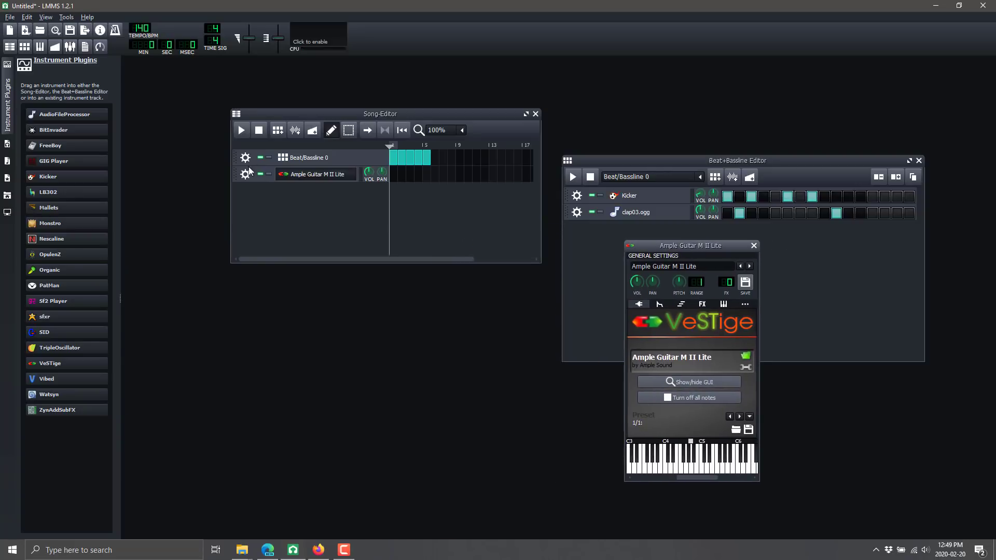
click(394, 176)
right_click(394, 176)
click(398, 182)
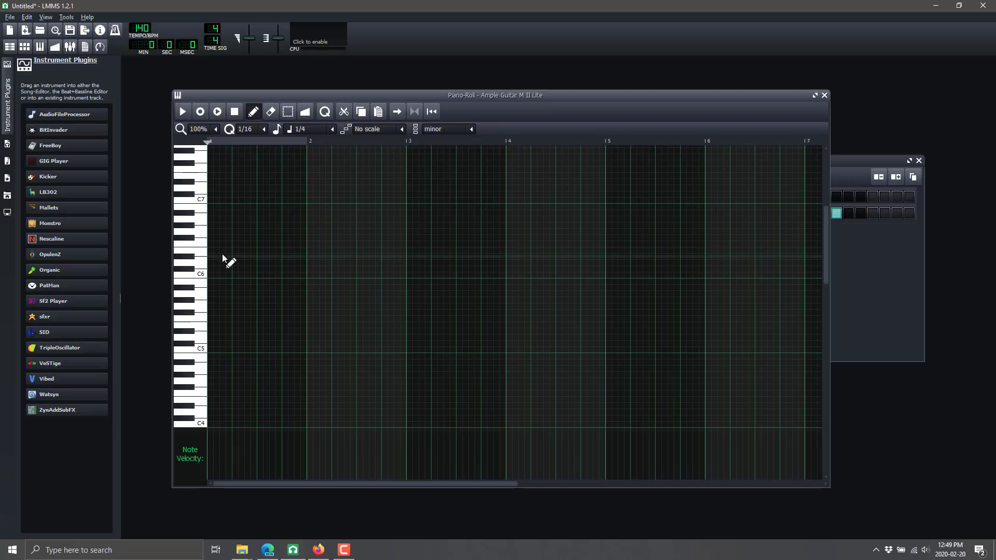
Audition several guitar notes between C5 and the octave above C7 on the Piano-Roll's keyboard
click(190, 267)
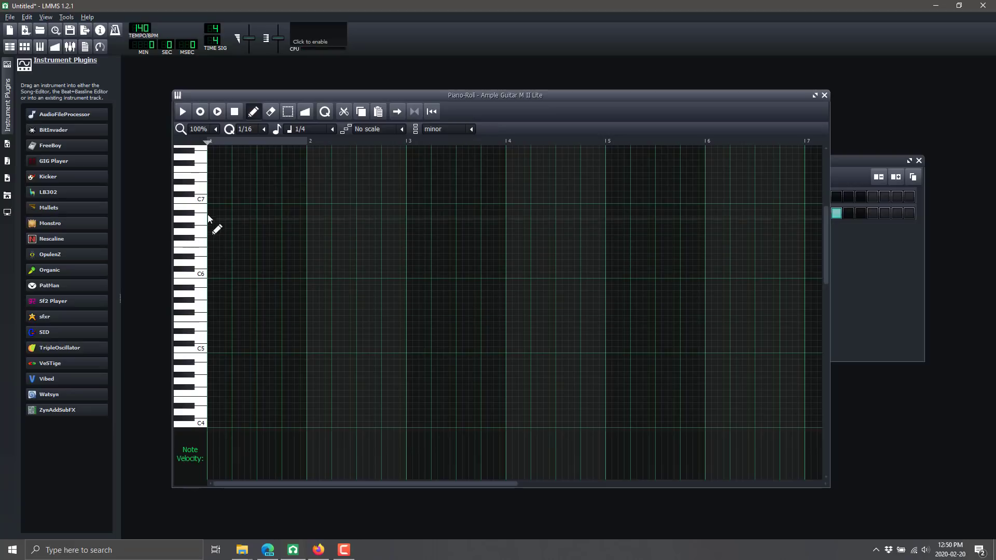
click(192, 166)
click(197, 307)
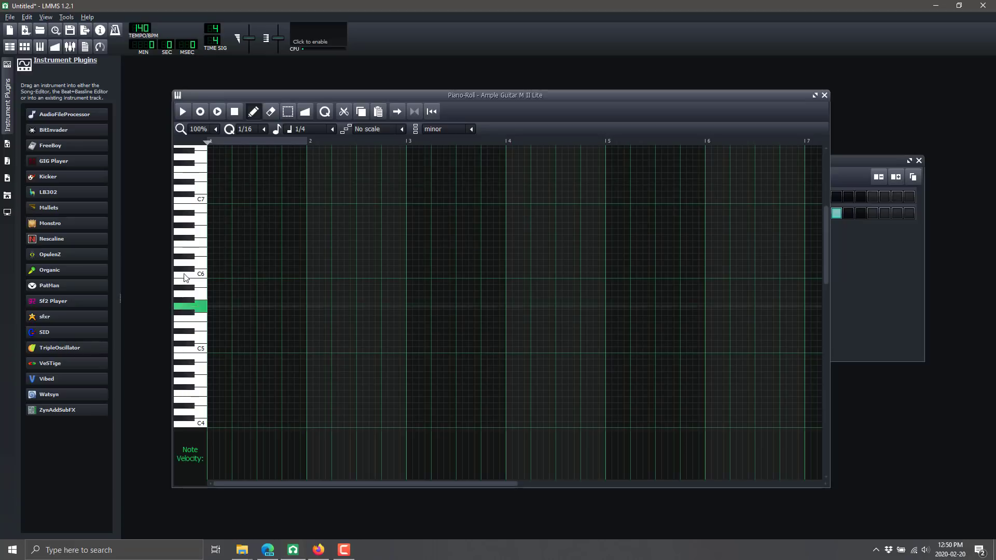
Place four quarter-note minor chords at different pitches around C7 across bars 1 and 2 of the guitar pattern
click(197, 292)
click(197, 232)
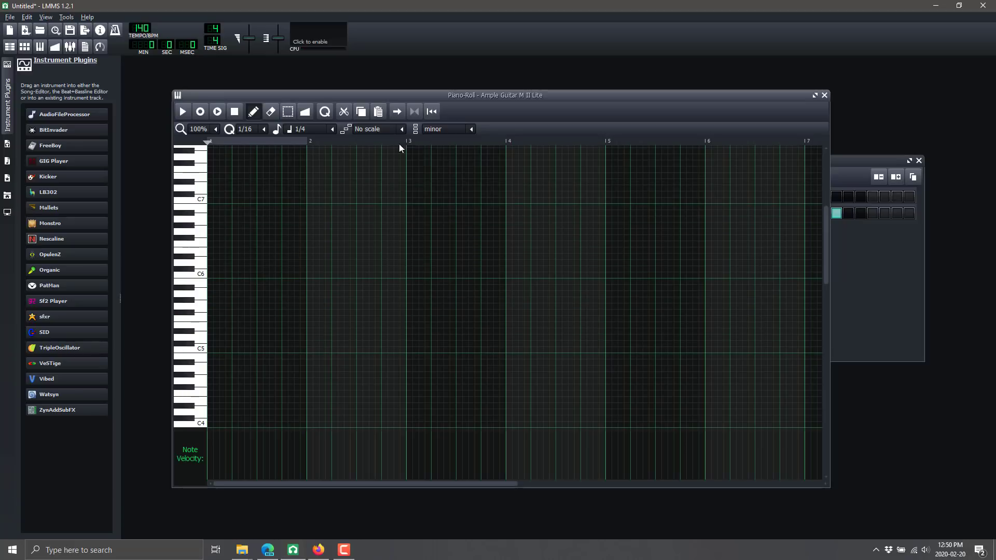
click(232, 219)
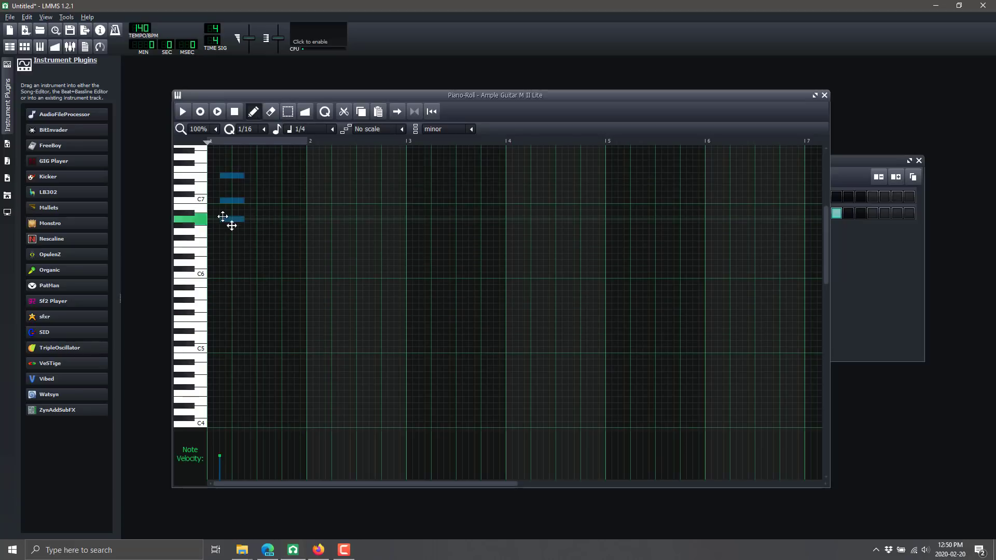
click(273, 194)
click(317, 212)
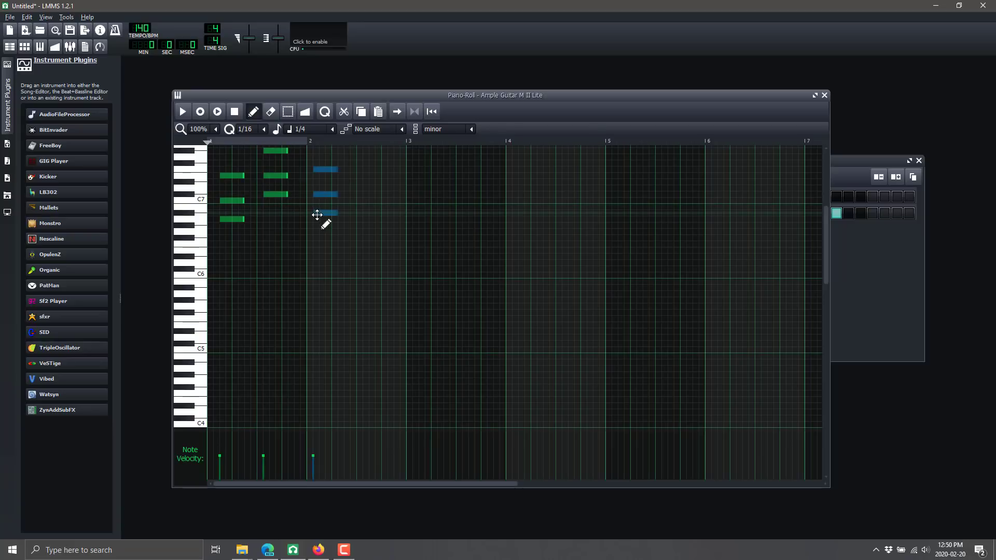
click(362, 225)
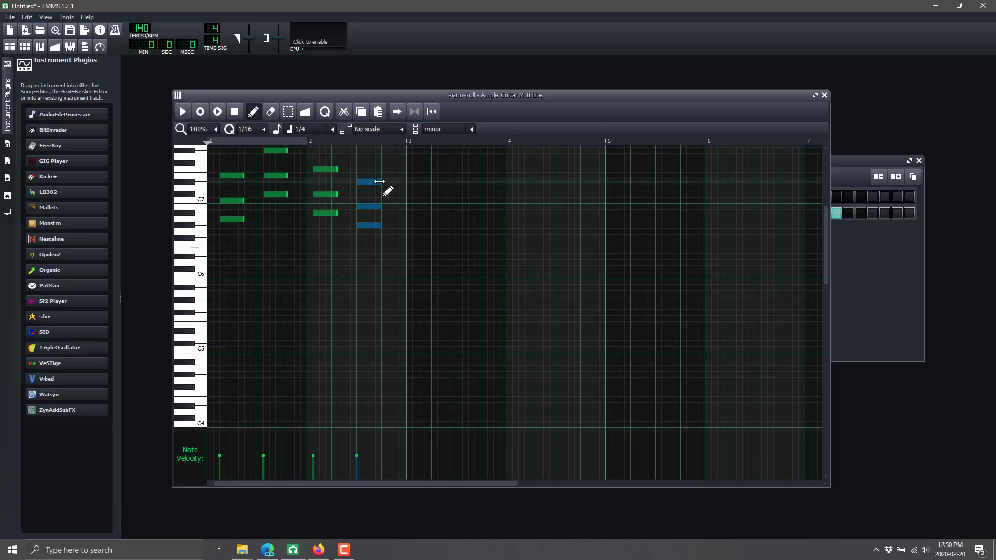
Lengthen the last guitar chord into bar 3 with a higher velocity, and play back the pattern
drag(386, 186, 428, 186)
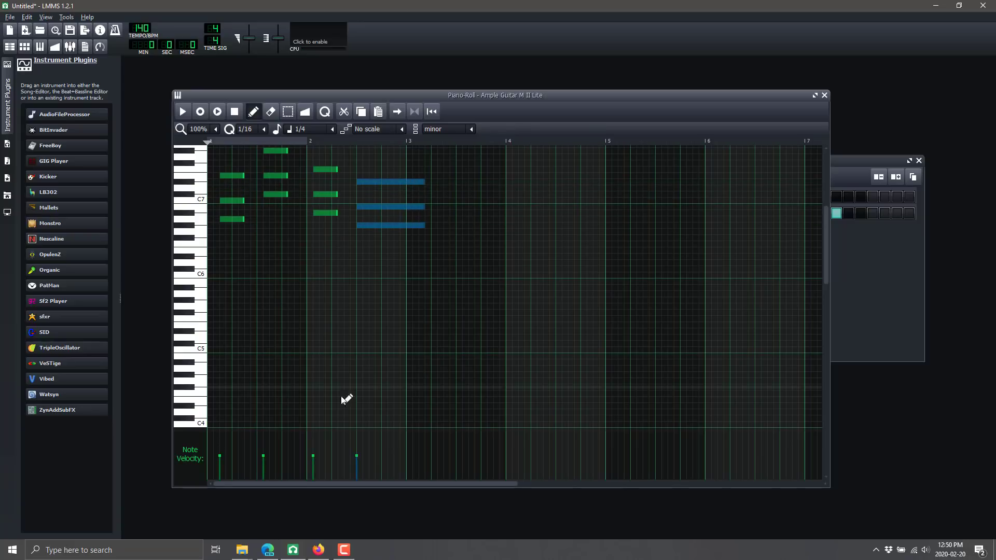
click(358, 456)
drag(359, 458, 362, 442)
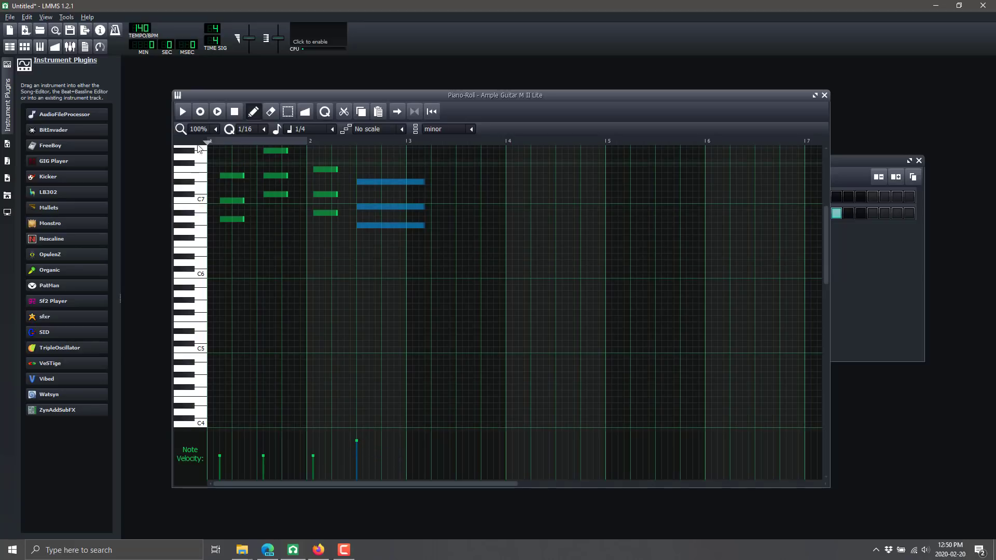
key(space)
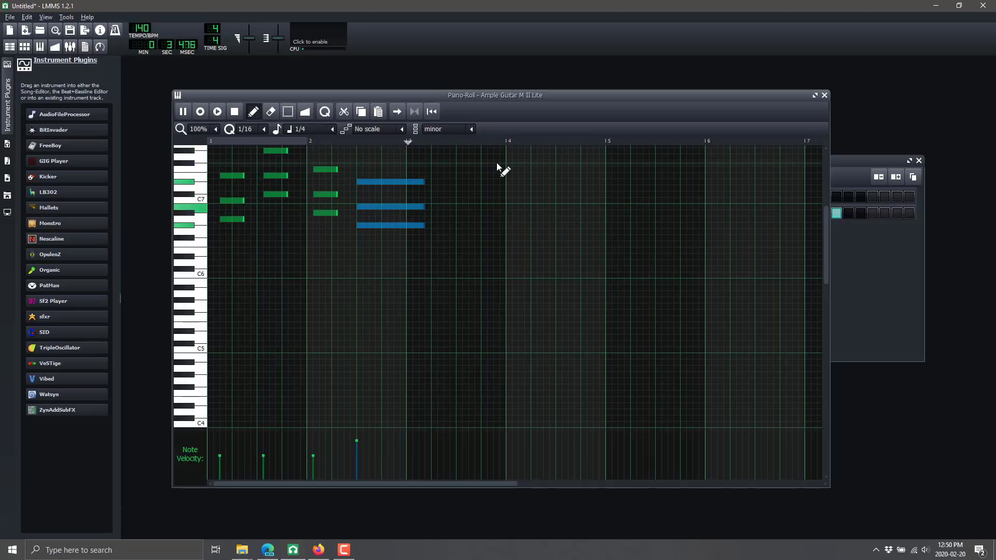
click(235, 112)
Add four more minor chords between the existing ones from bar 1 to the start of bar 2, and play back the pattern
click(244, 195)
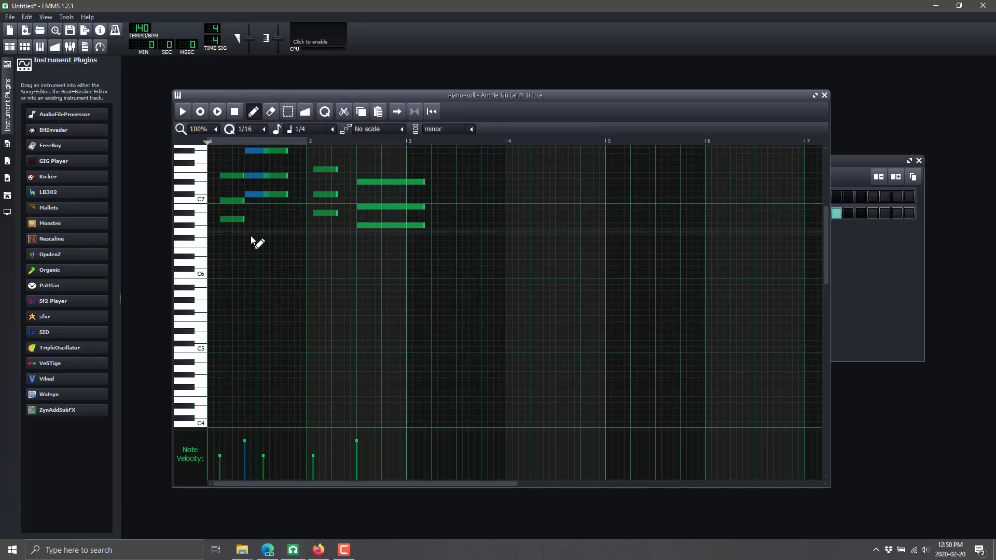
click(241, 238)
click(284, 257)
click(310, 201)
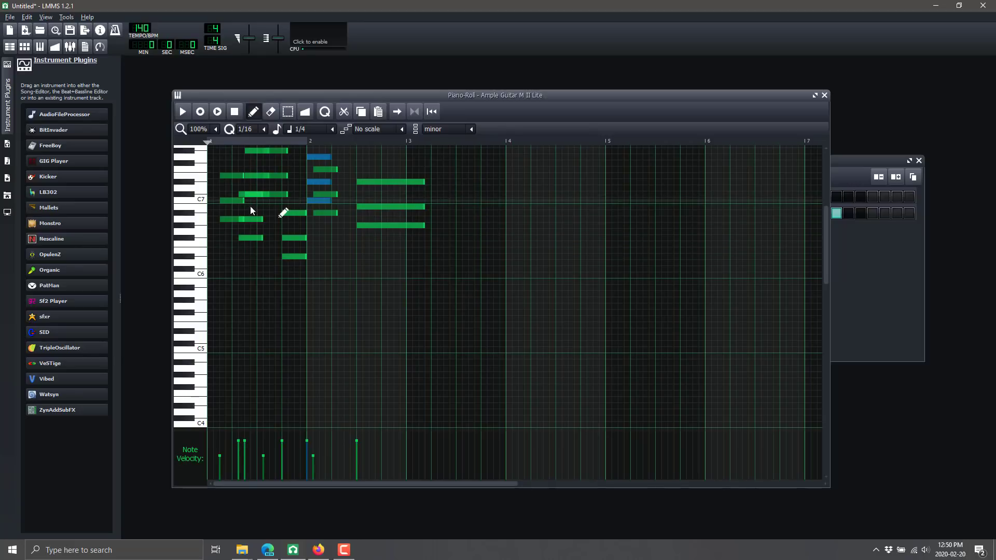
click(184, 111)
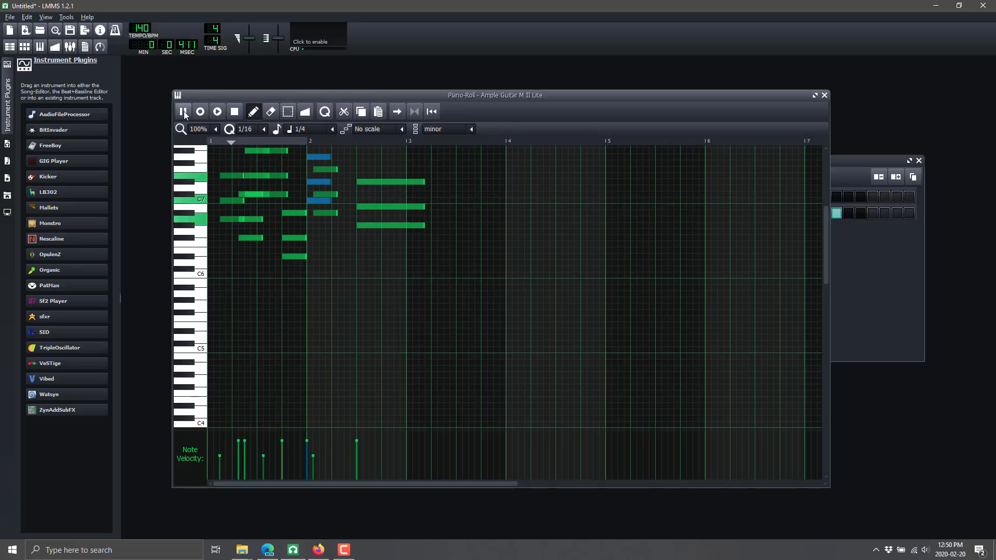
click(235, 112)
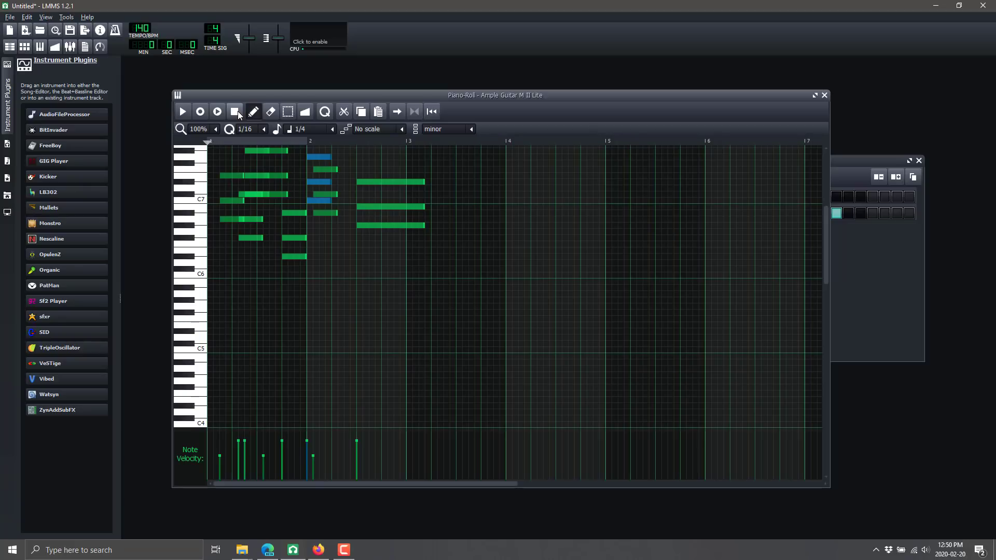
Close the Piano-Roll and add an sfxr instrument track below the guitar track in the Song-Editor
mouse_move(97, 164)
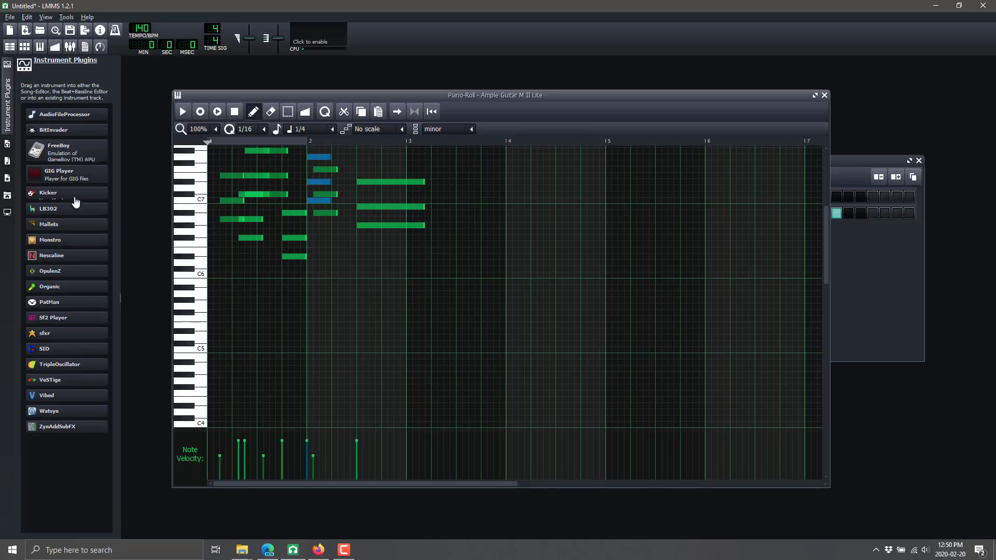
mouse_move(78, 217)
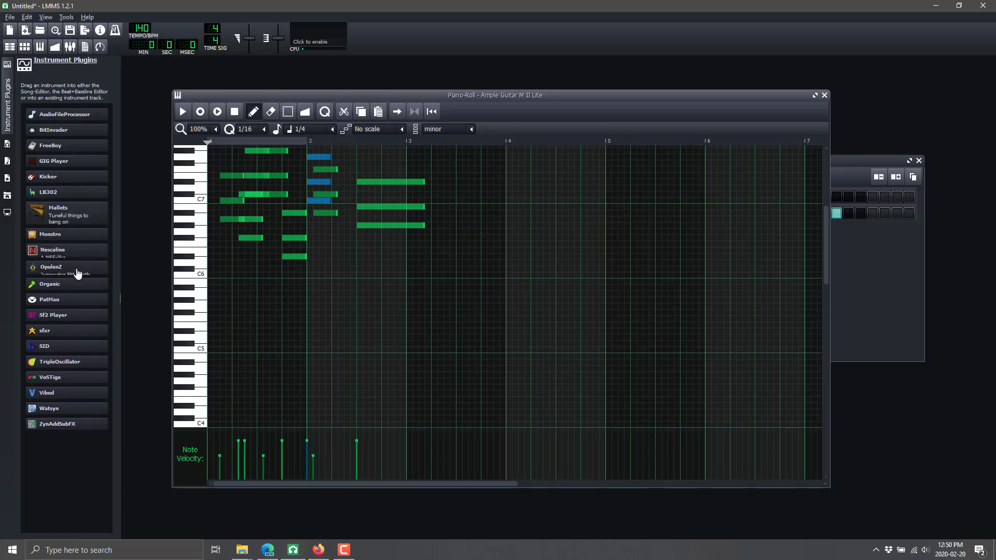
mouse_move(78, 274)
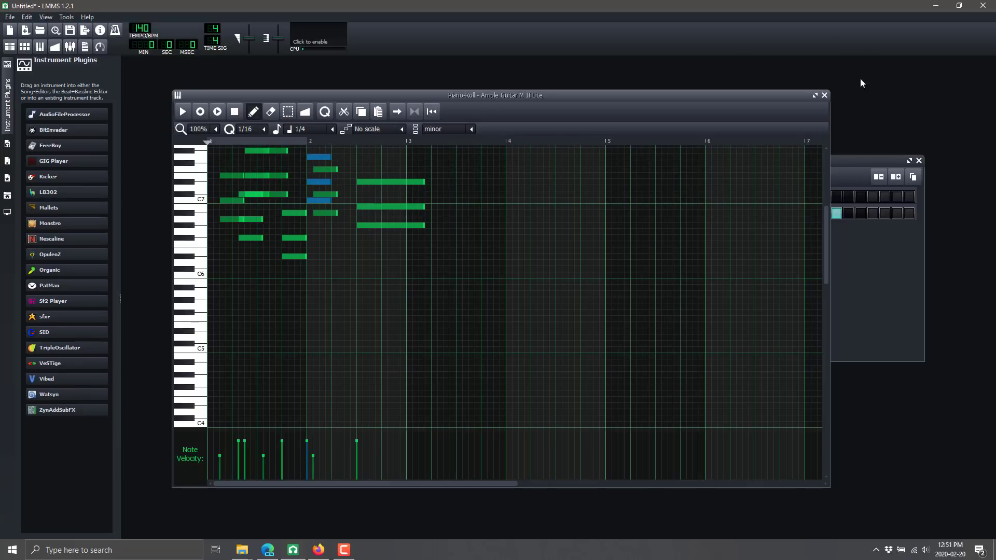
click(825, 96)
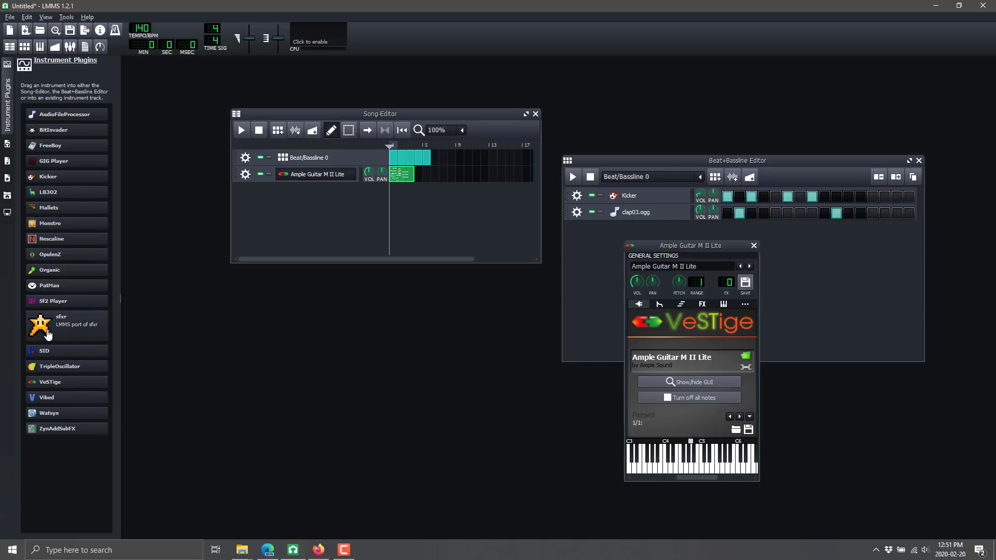
drag(48, 335, 279, 212)
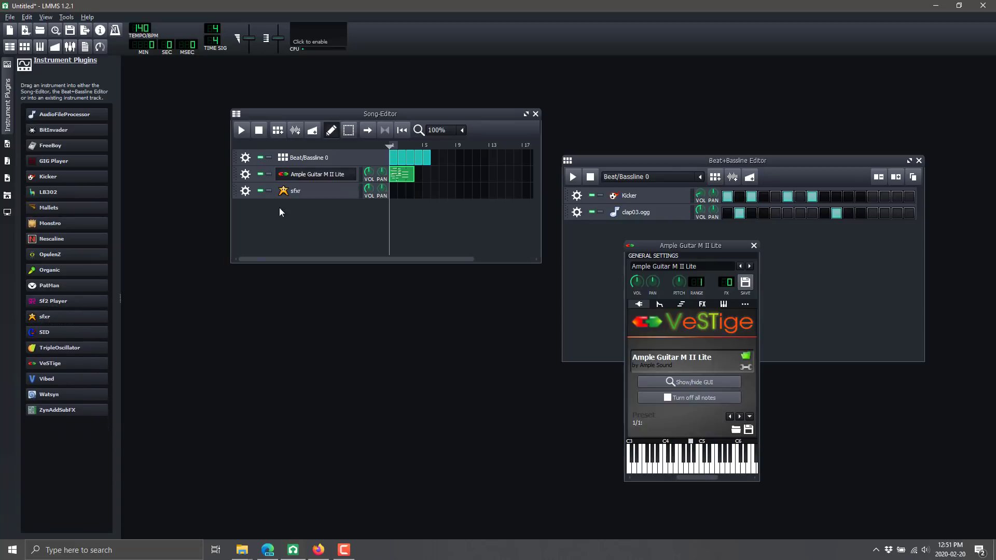
Open the sfxr instrument's settings and audition a couple of notes on its keyboard
click(293, 191)
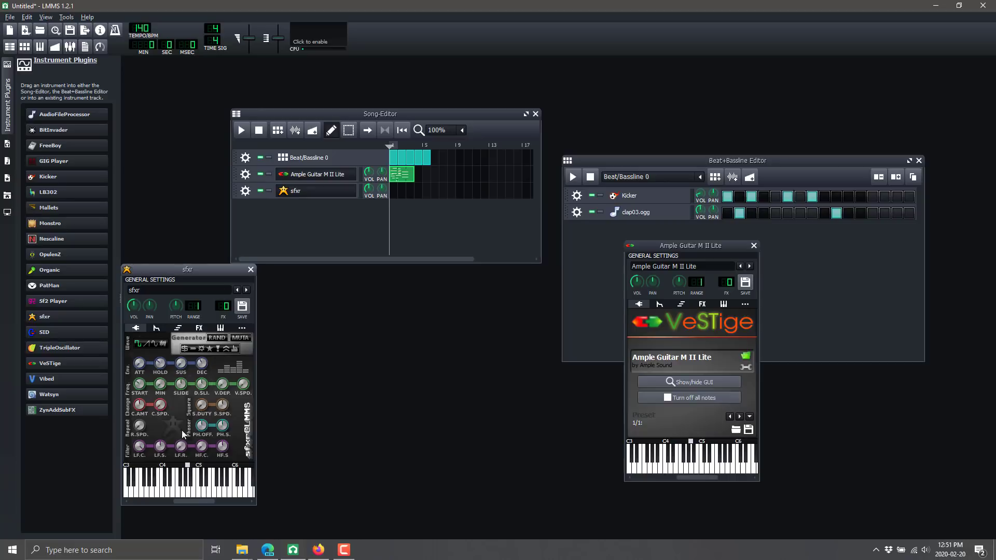
click(159, 486)
click(184, 485)
Look through My Samples, My Home, My Projects and the Nescaline and SID presets, and close the sfxr window
click(7, 161)
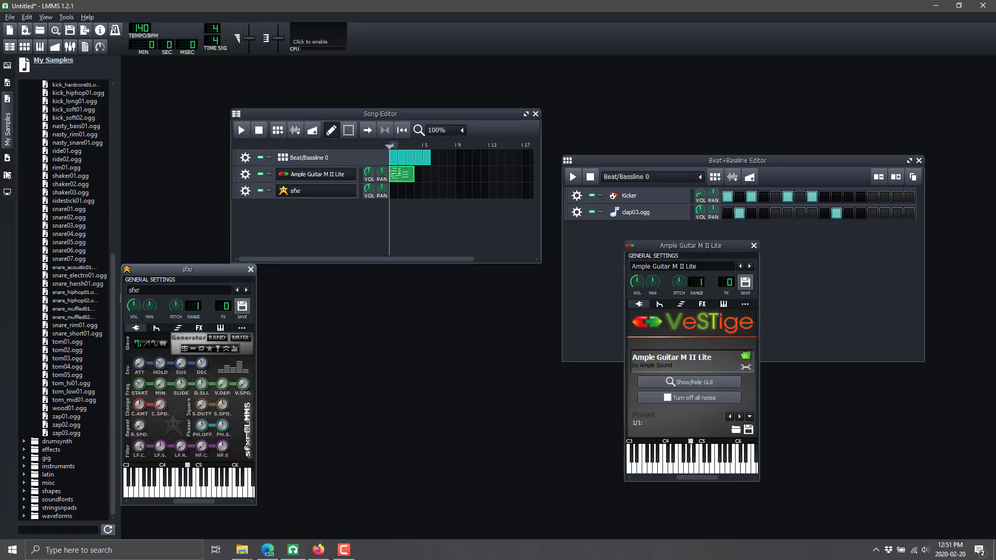
click(7, 174)
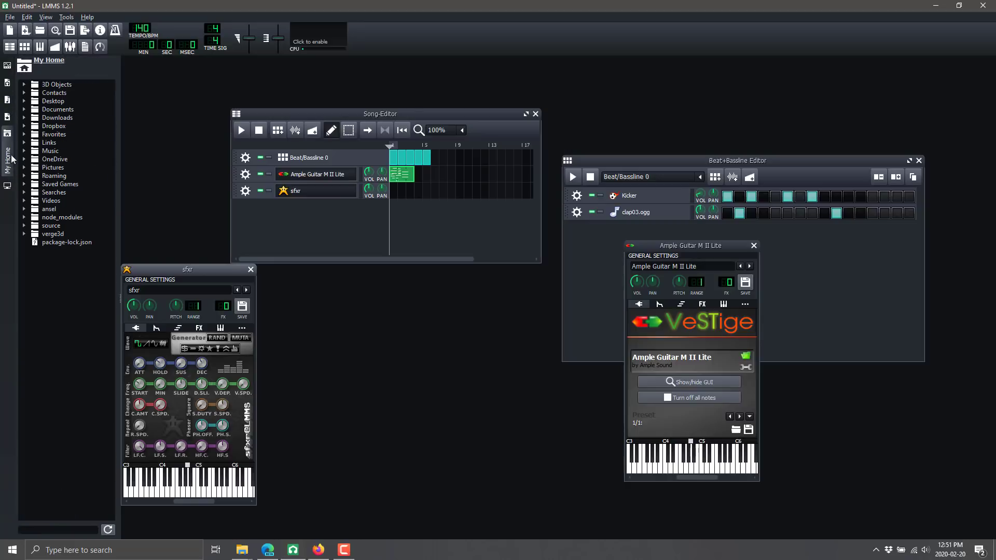
click(8, 104)
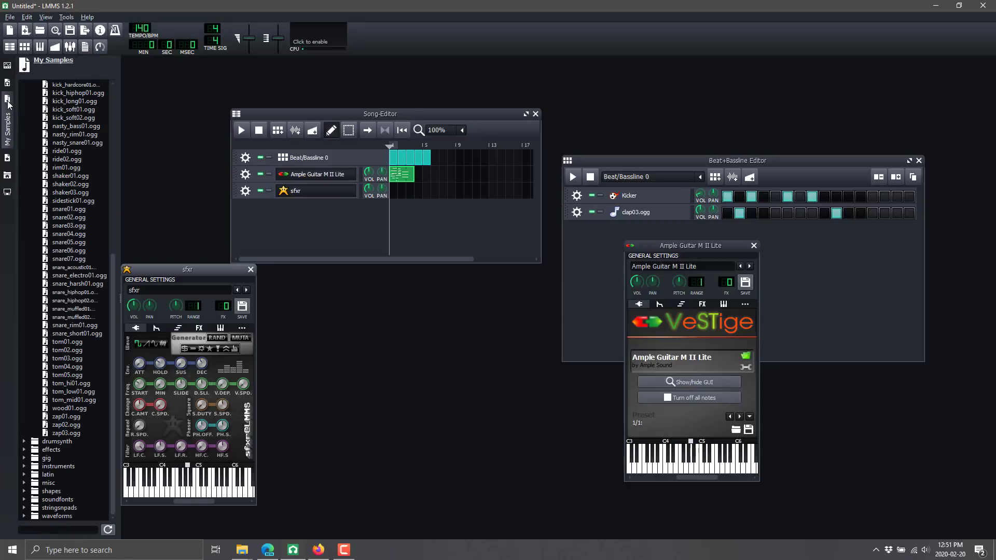
click(8, 90)
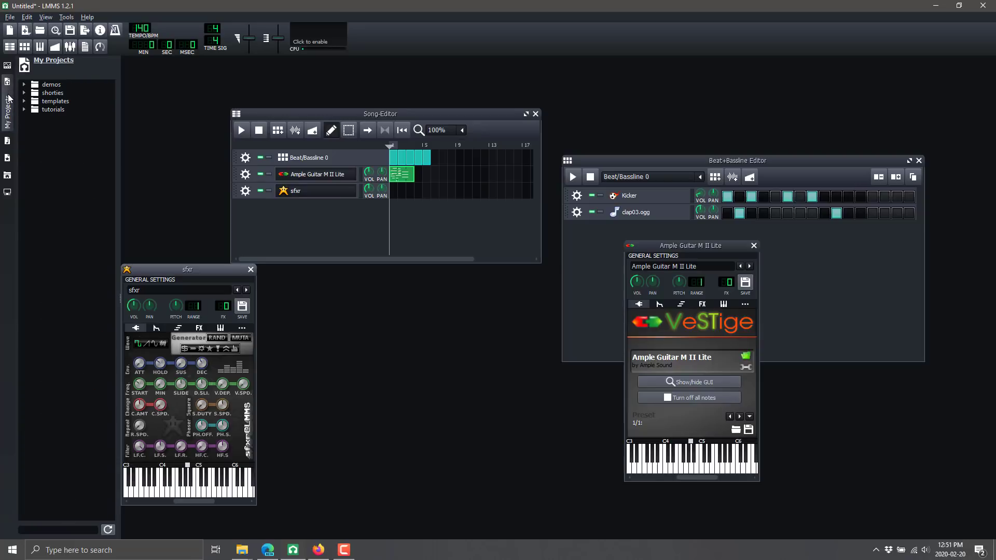
click(7, 163)
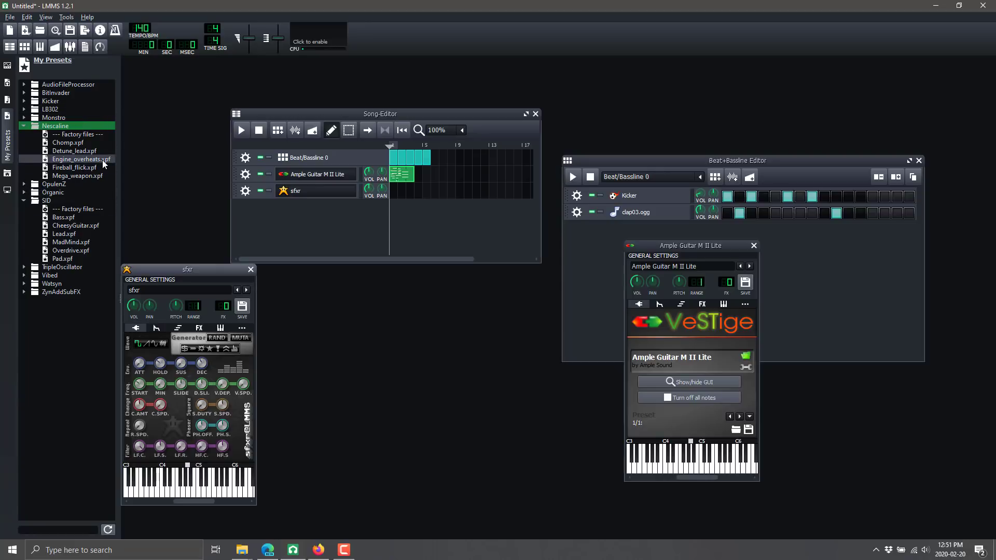
click(250, 269)
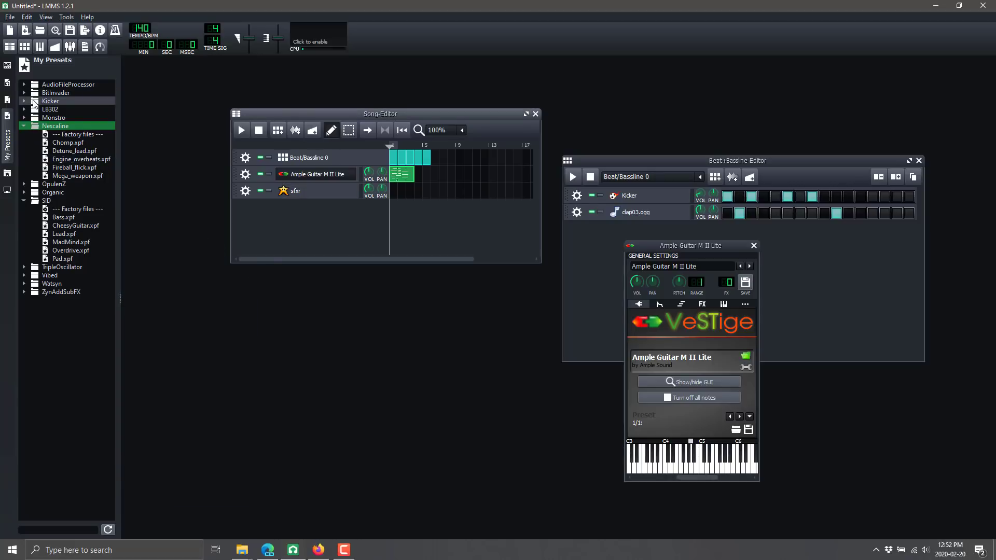
Browse the latin, bassloops and drums sample folders and audition tb303_01.ogg, techno_synth02 and bassdrum01.ogg
click(10, 99)
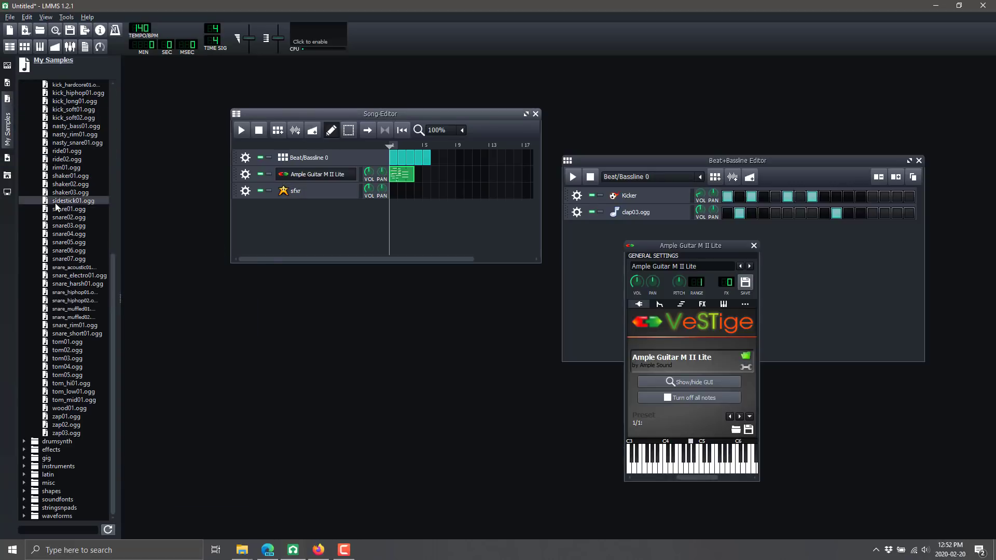
click(51, 474)
click(24, 474)
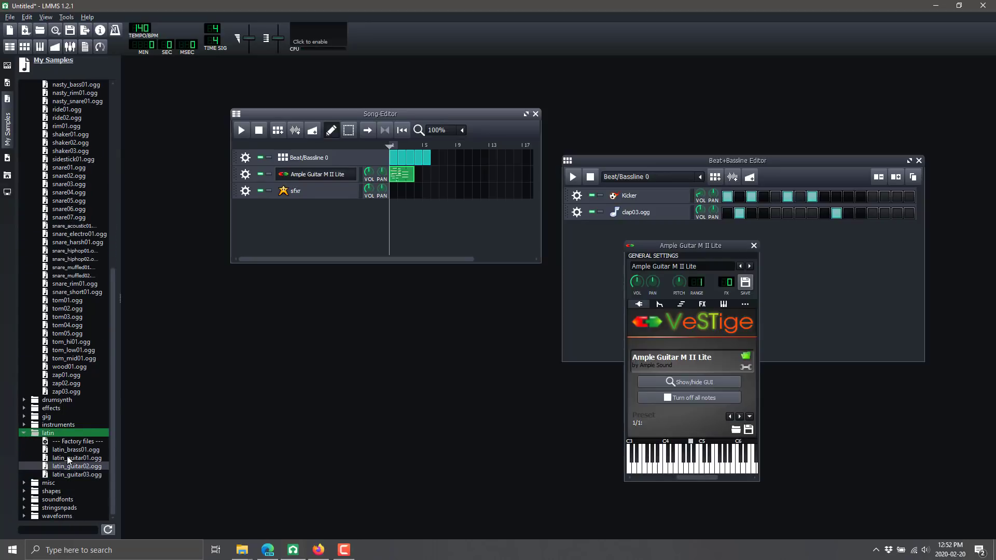
scroll(65, 356, up, 12)
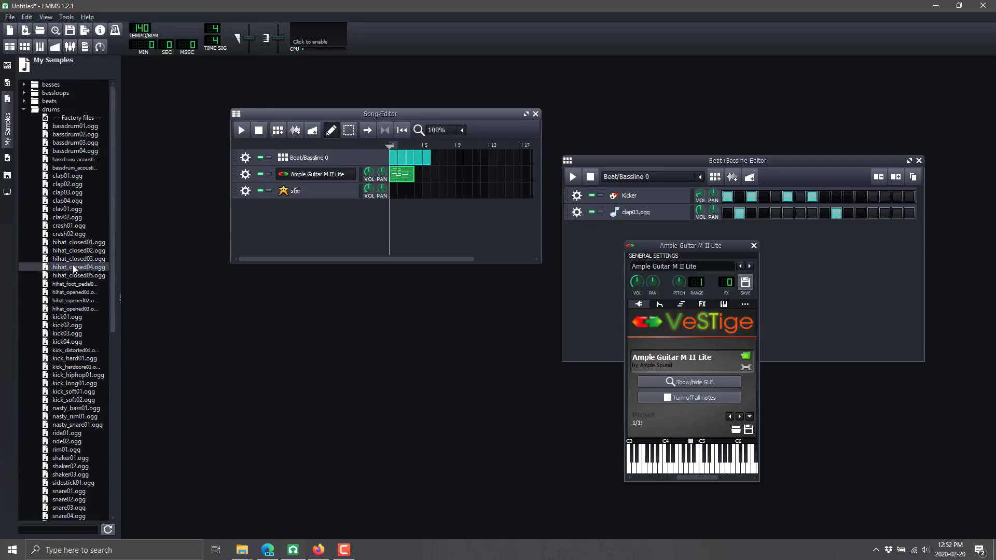
click(24, 93)
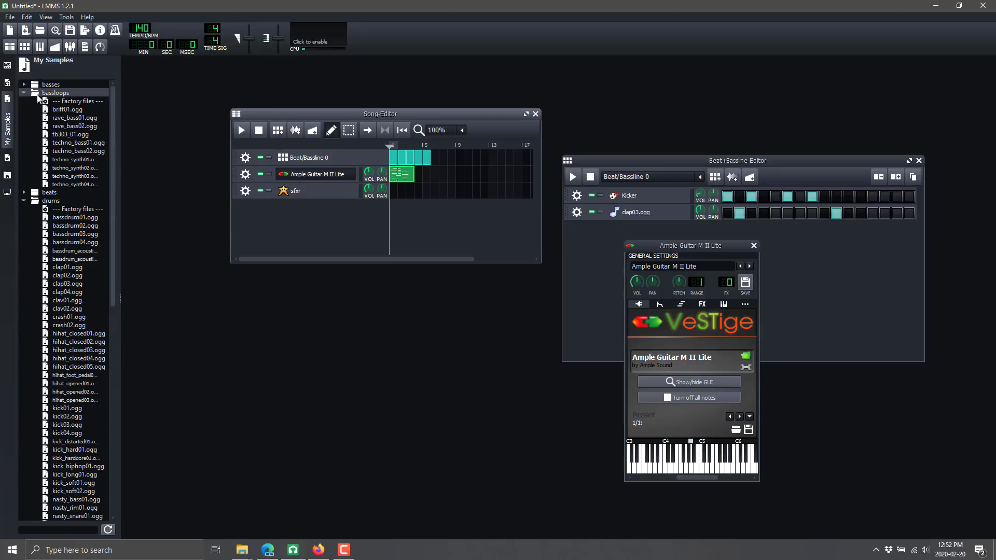
click(64, 132)
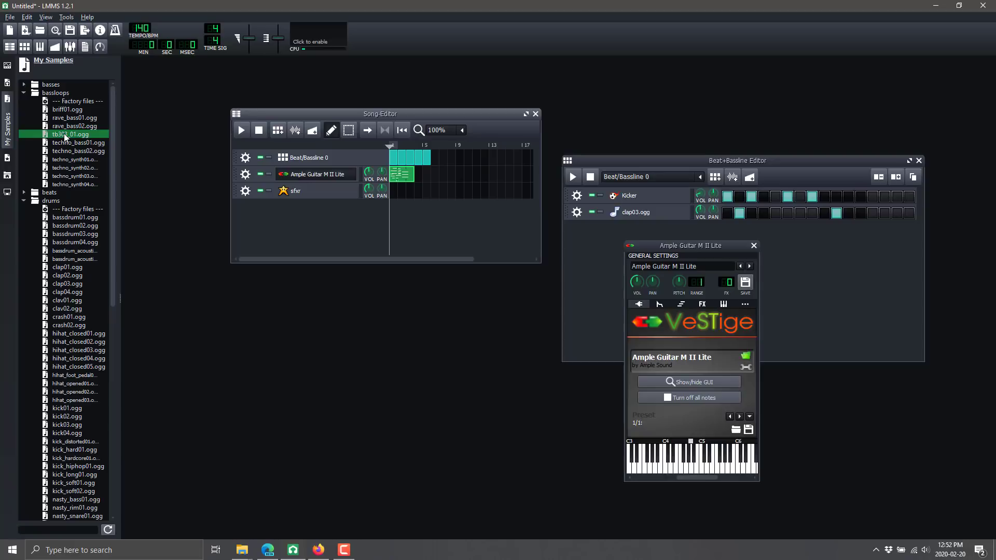
click(69, 166)
click(64, 218)
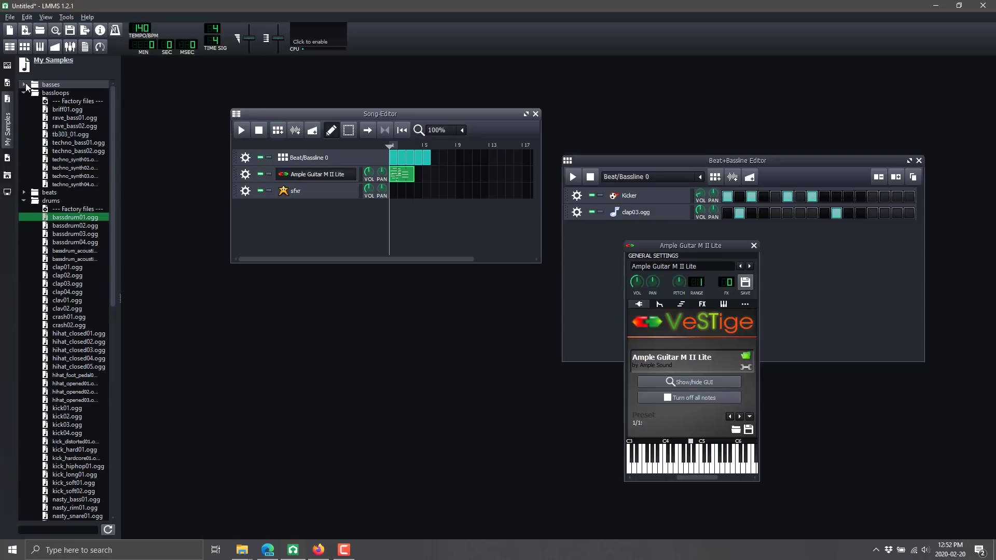
Open the Settel-InnerRecreation project from the demos folder, discarding the current project's unsaved changes
click(7, 83)
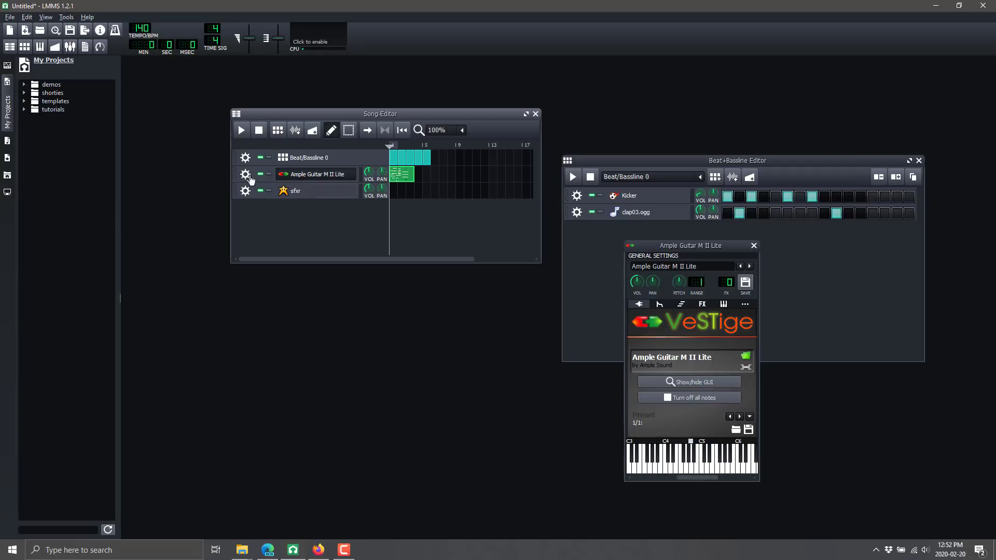
click(26, 84)
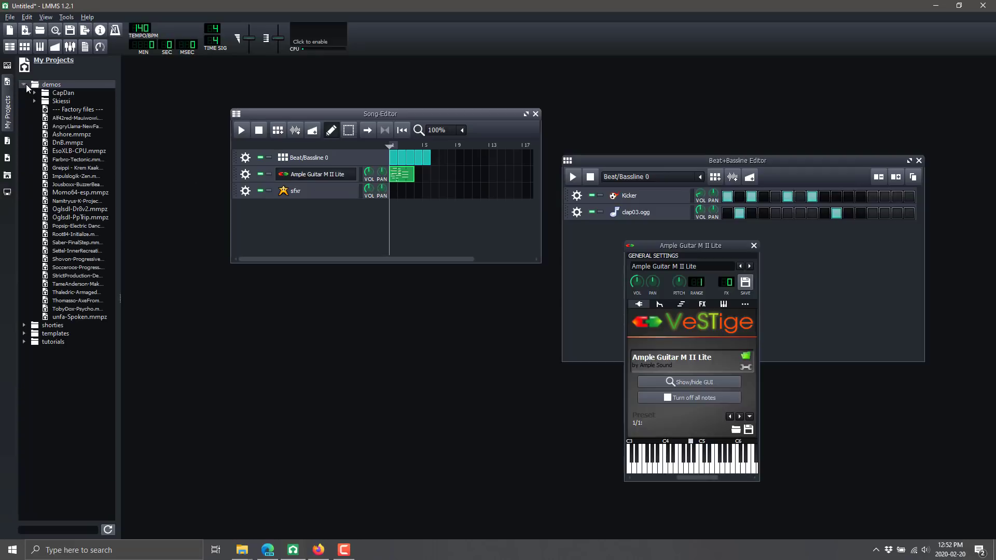
double_click(70, 251)
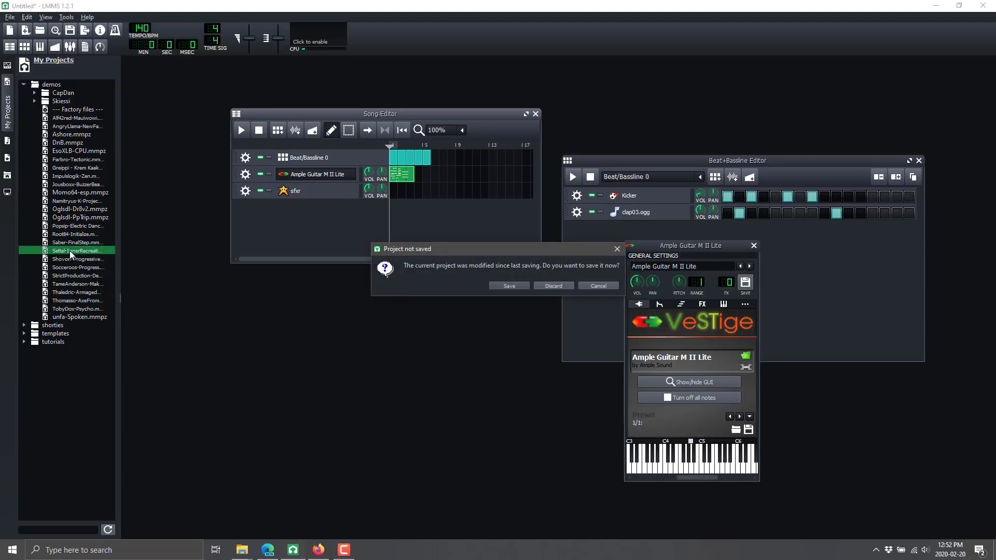
click(554, 286)
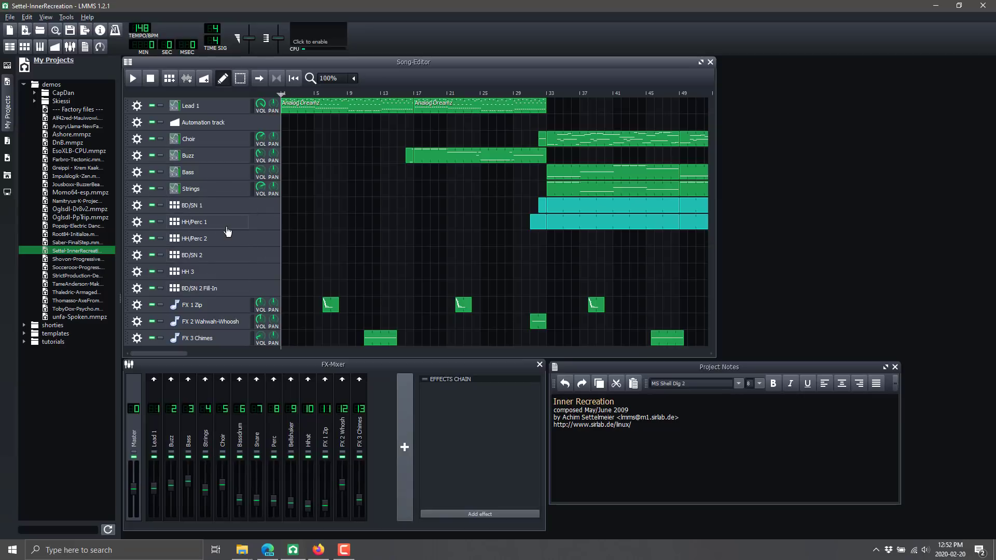
Open the first Analog Dreamz pattern of the Lead 1 track in the Piano-Roll and examine its notes
double_click(316, 113)
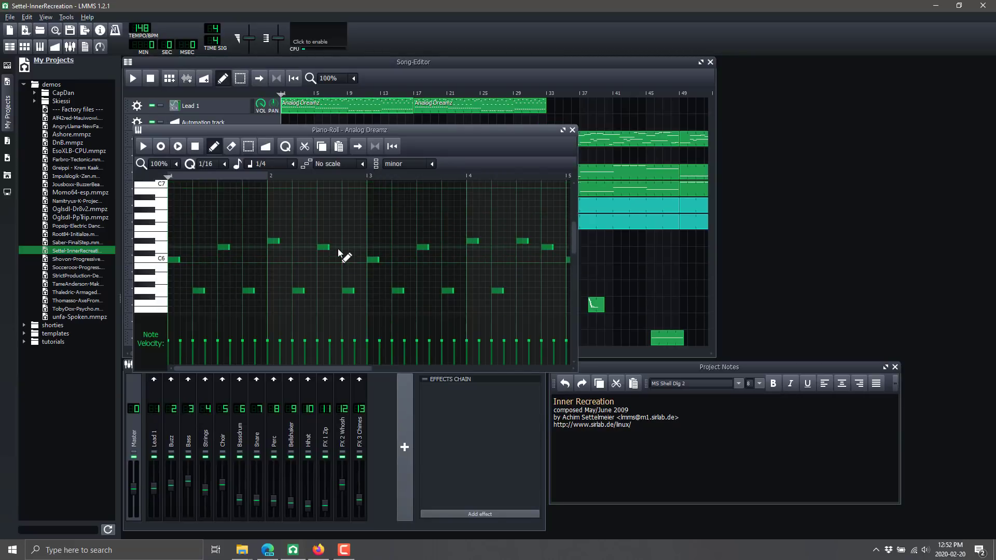
scroll(338, 249, up, 3)
scroll(337, 248, down, 2)
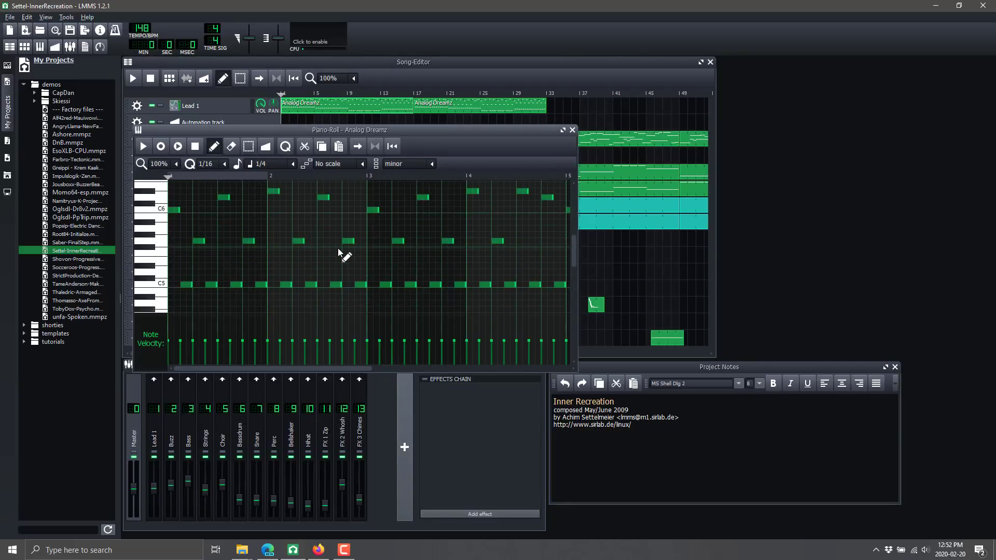
Close the Piano-Roll, play the demo song from the start, jump to about bar 37, and stop playback
click(572, 130)
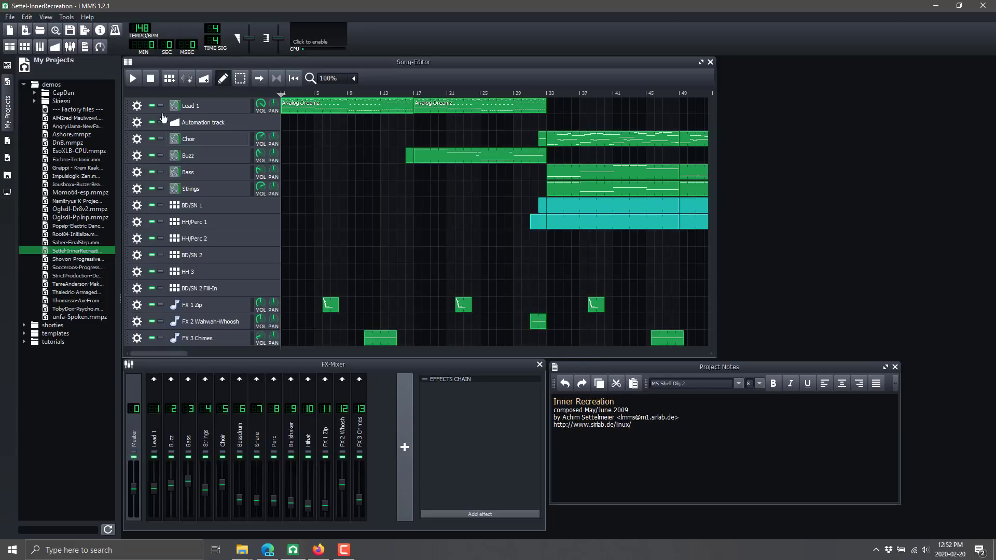
click(133, 77)
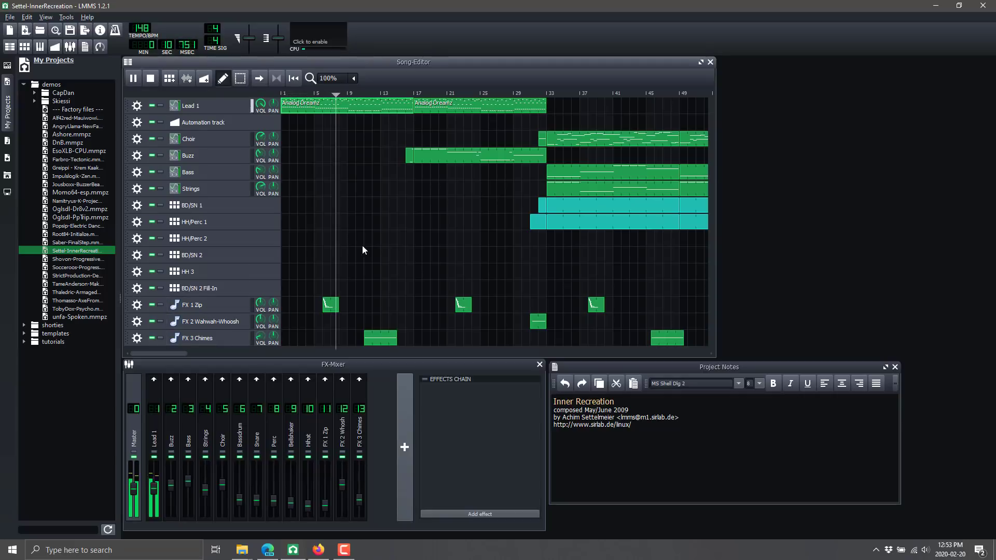
click(578, 92)
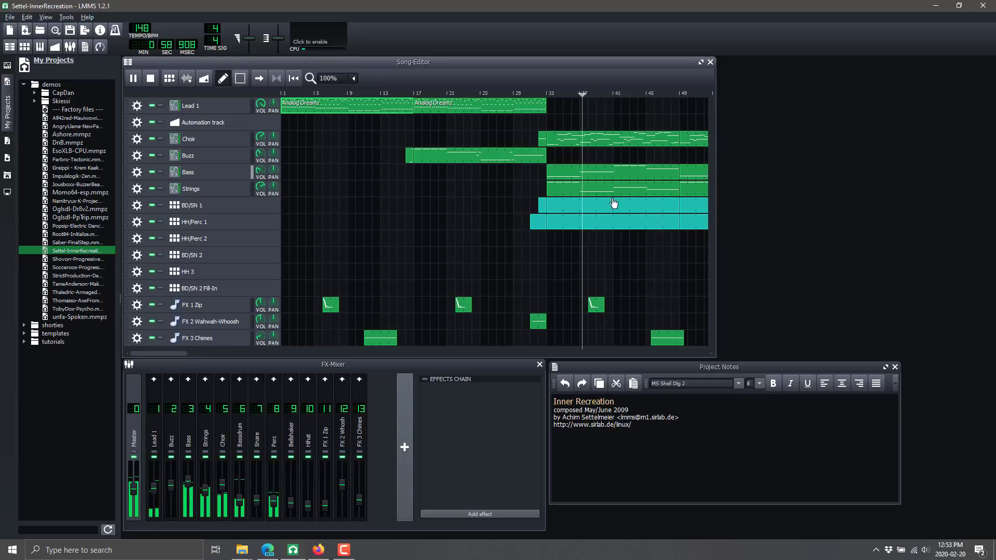
click(151, 79)
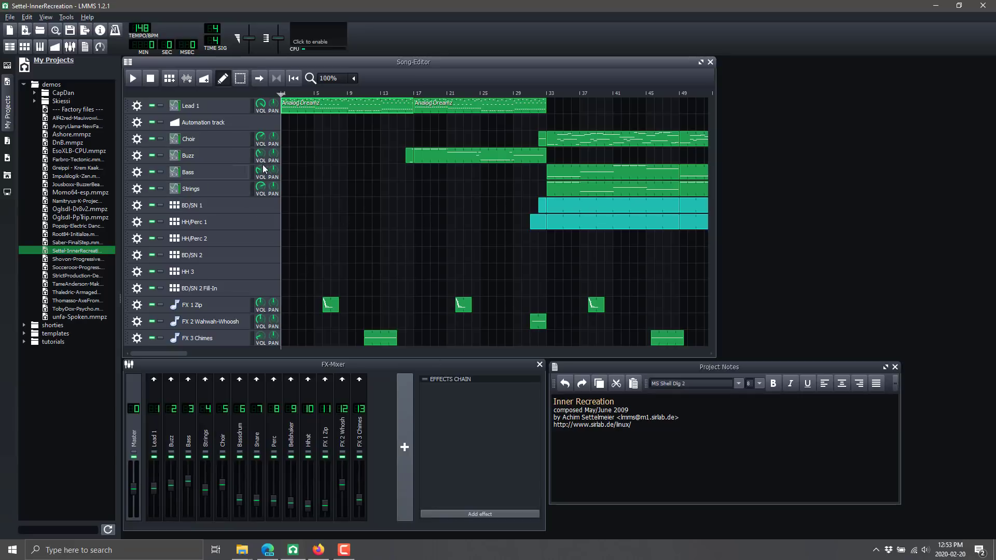
Open the first Analog Dreamz pattern of Lead 1 in the Piano-Roll, audition a key above C5, and close it
double_click(293, 106)
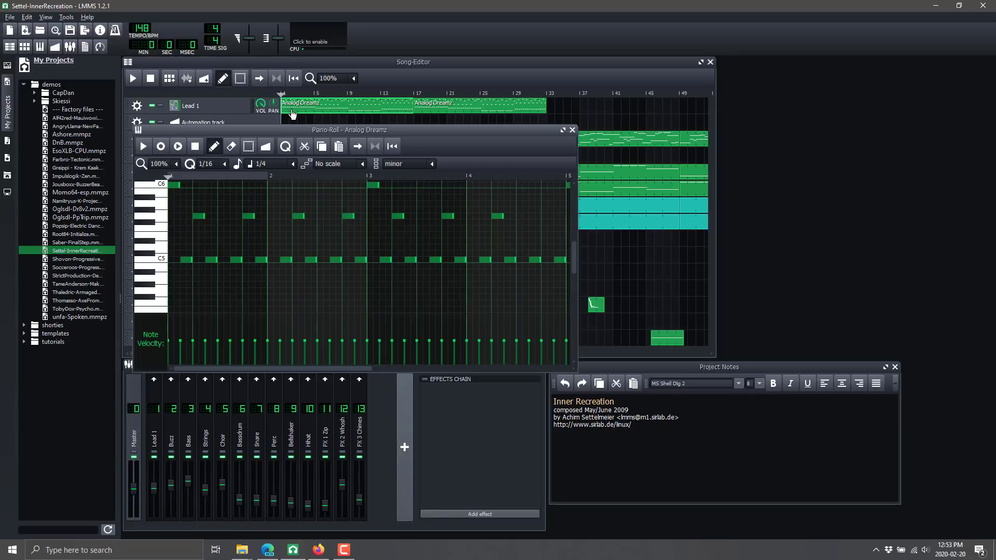
click(154, 236)
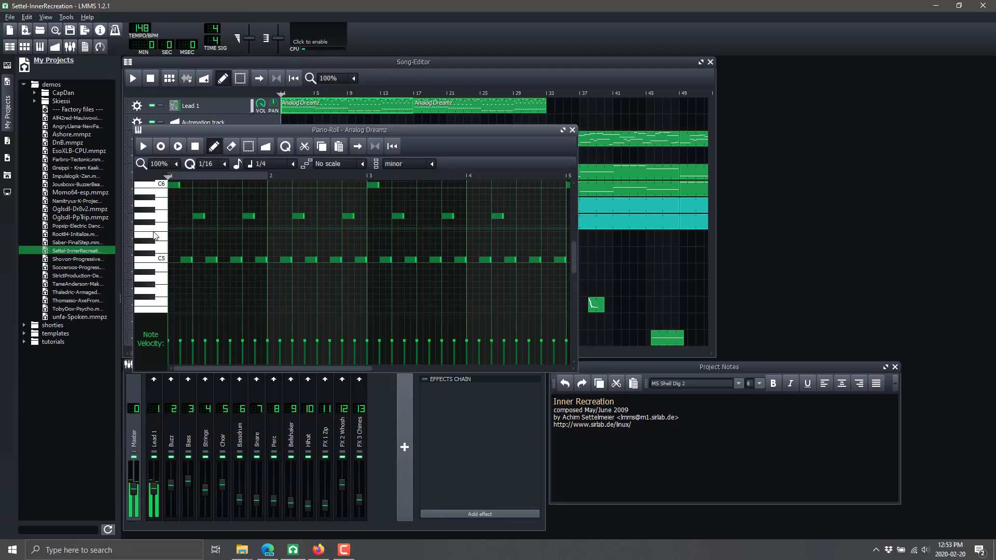
click(155, 236)
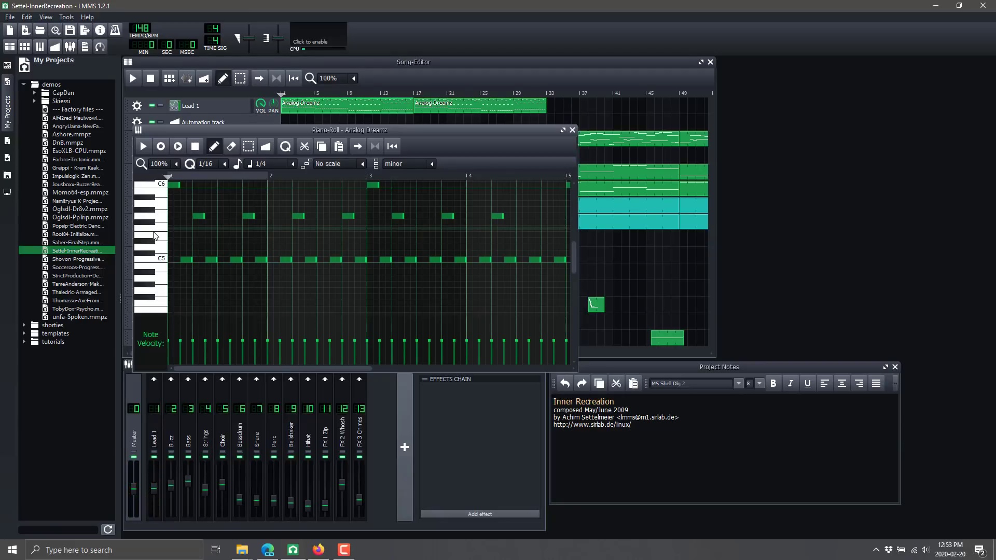
click(155, 236)
click(573, 130)
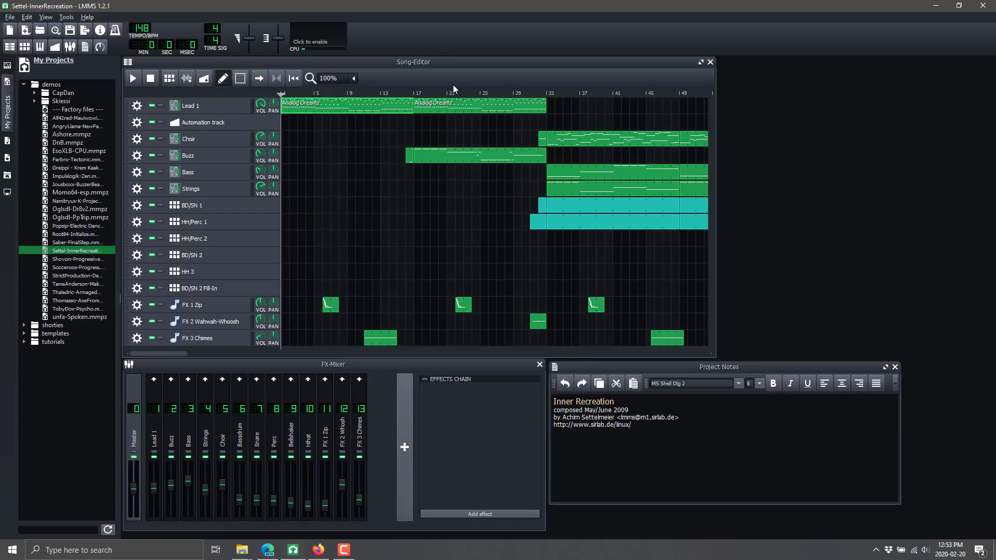
Open the project export dialog, check the available audio file types, and cancel the export
click(13, 18)
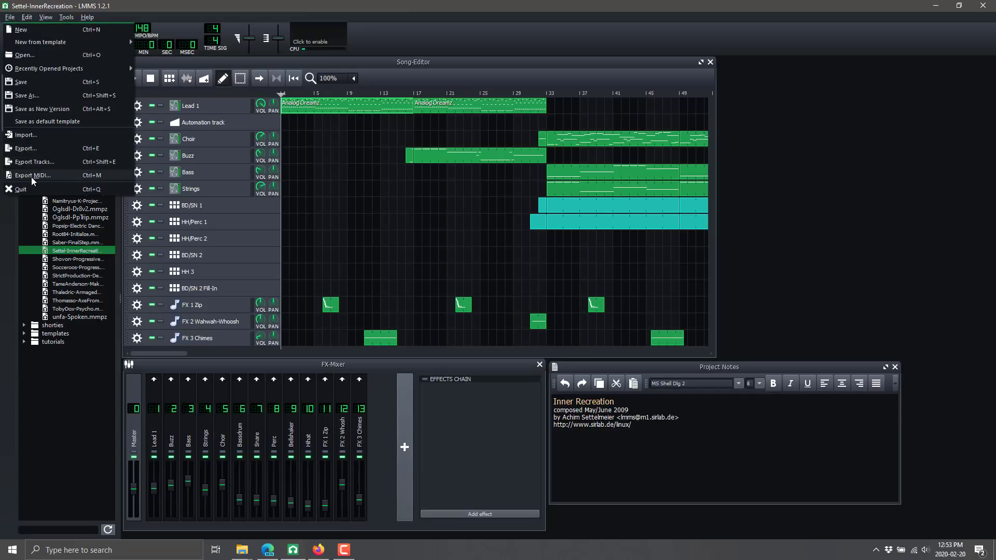
click(26, 151)
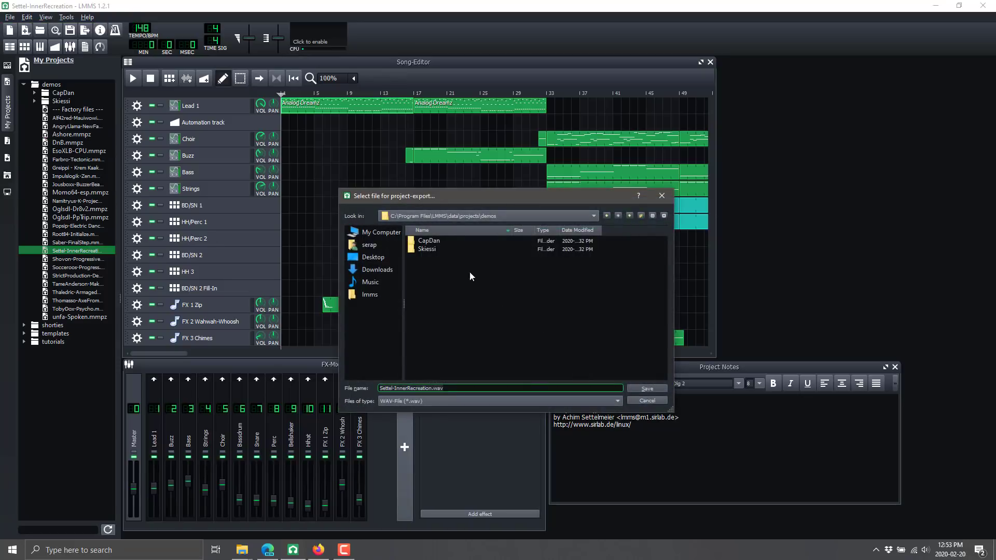
click(534, 400)
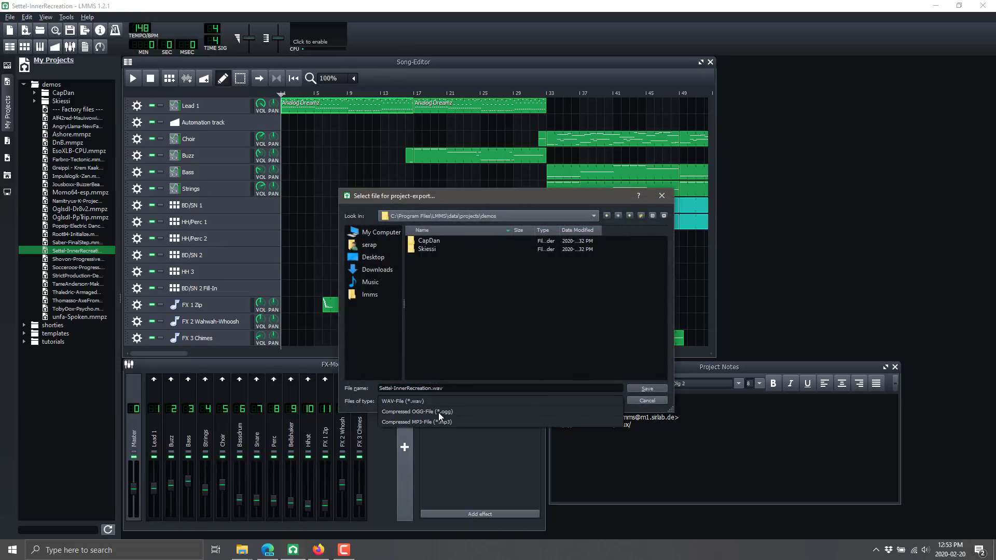
click(648, 401)
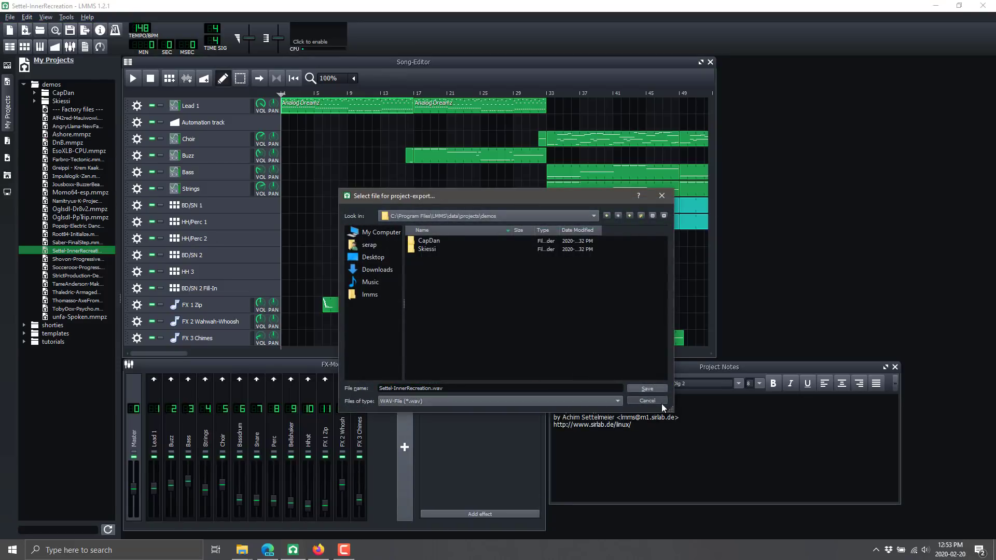
click(661, 404)
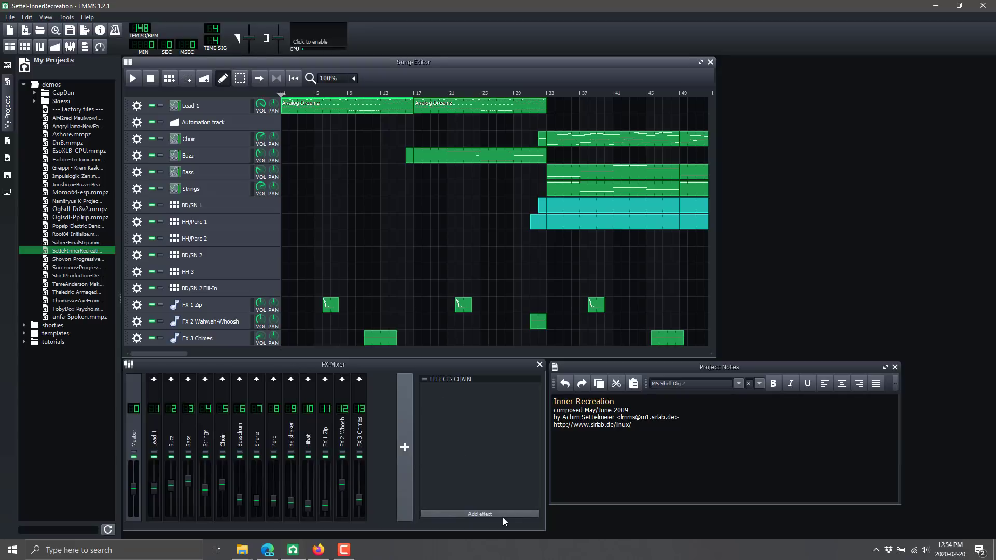
Browse the effects, search for a vinyl effect, add VyNil (Vinyl Effect) to the master channel, and close its controls
click(487, 513)
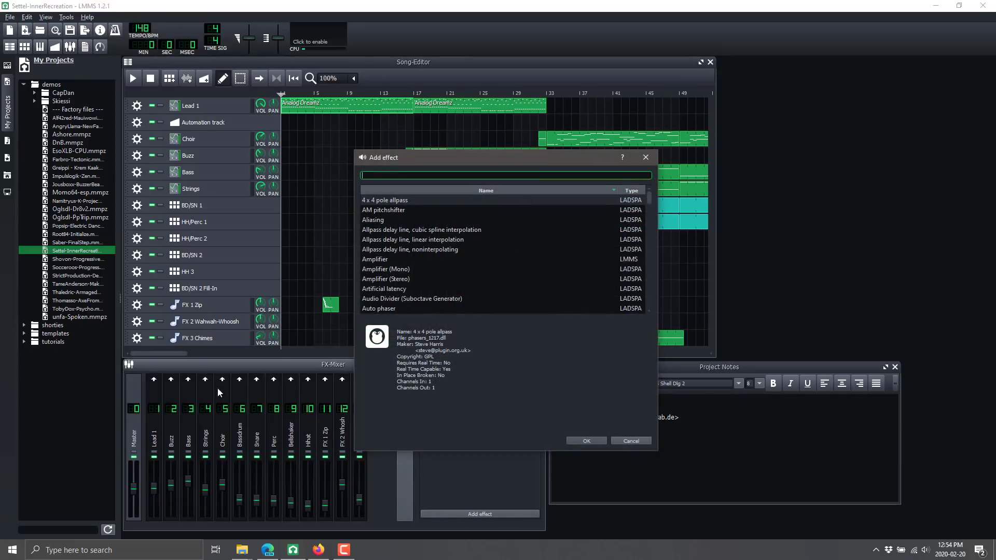
scroll(475, 275, down, 10)
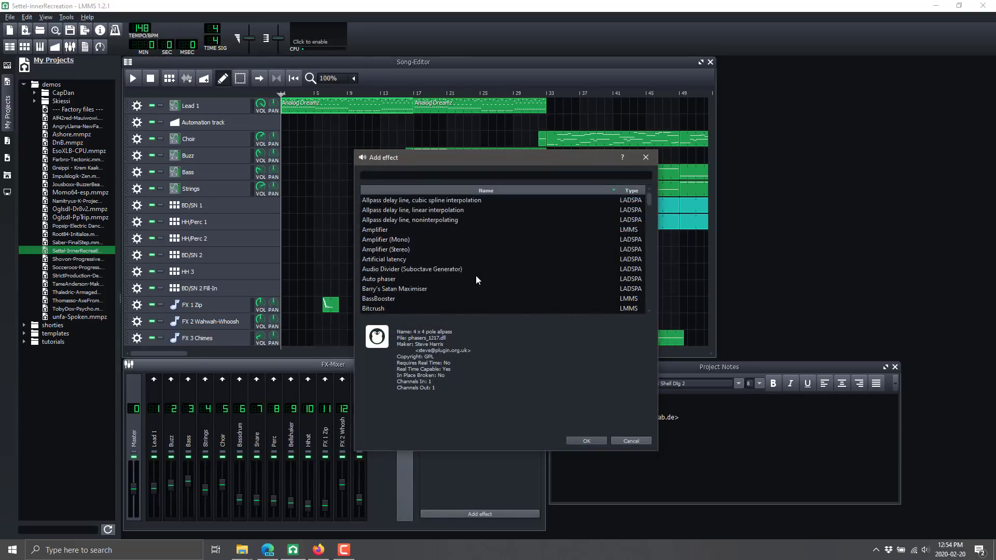
scroll(475, 278, down, 15)
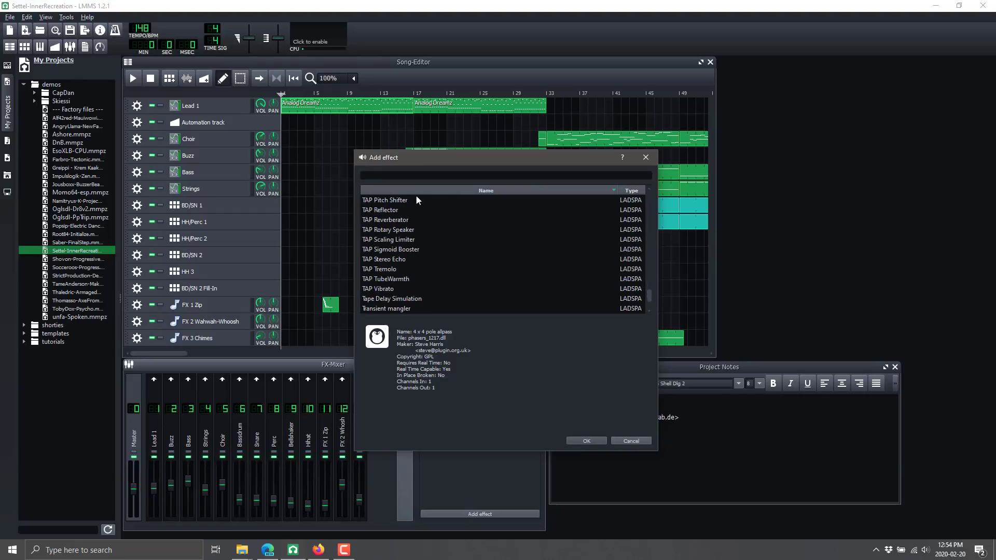
click(425, 177)
text(vin)
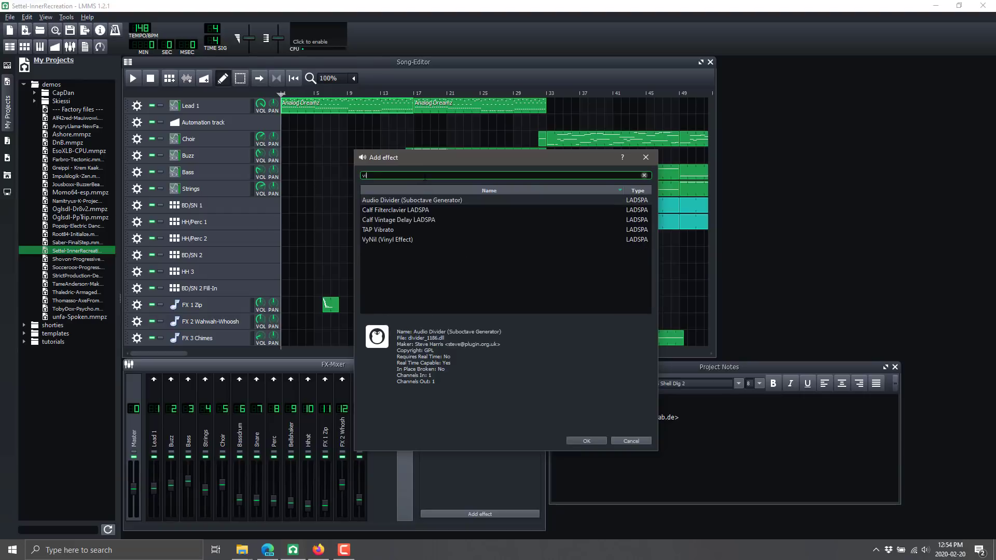
double_click(396, 210)
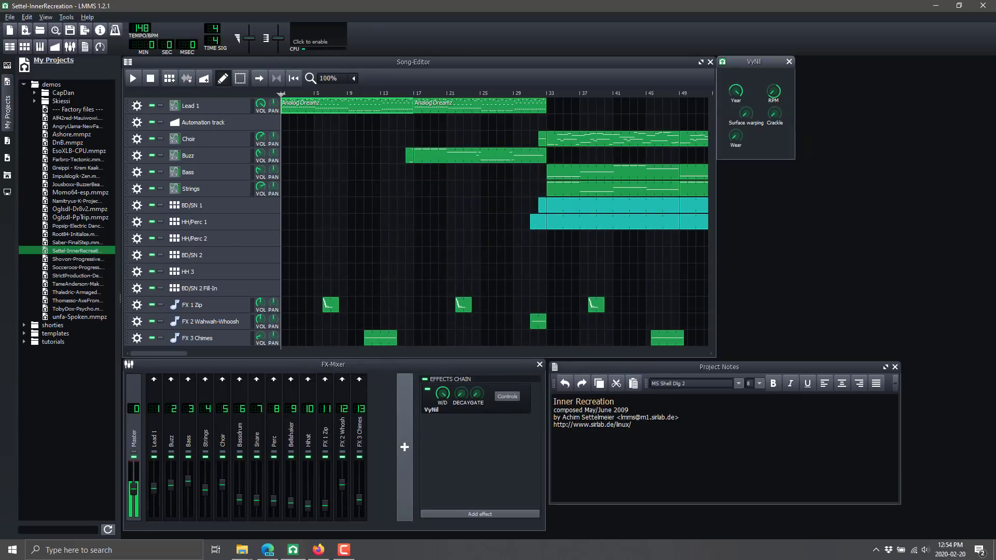
click(788, 61)
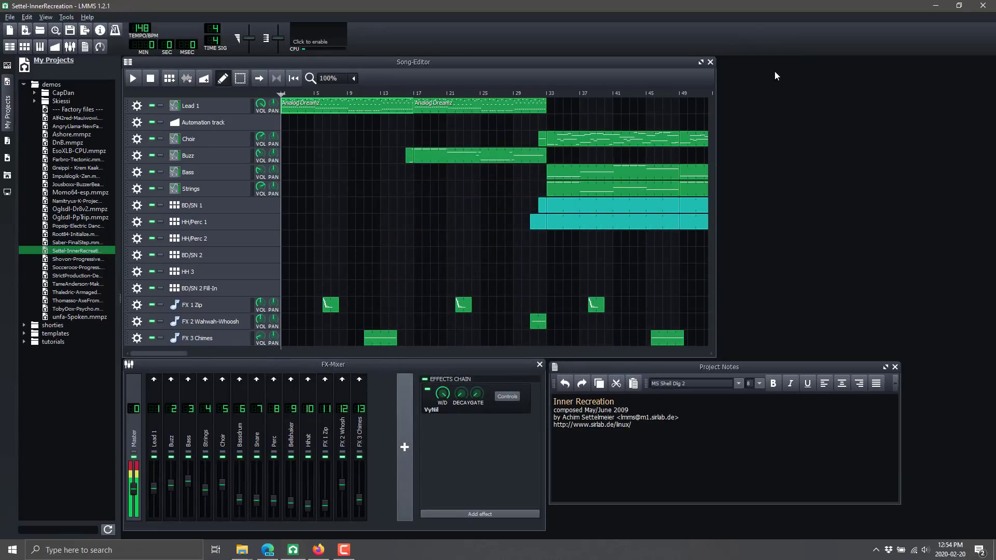
Turn off the VyNil effect and remove it from the master channel's effects chain
click(426, 389)
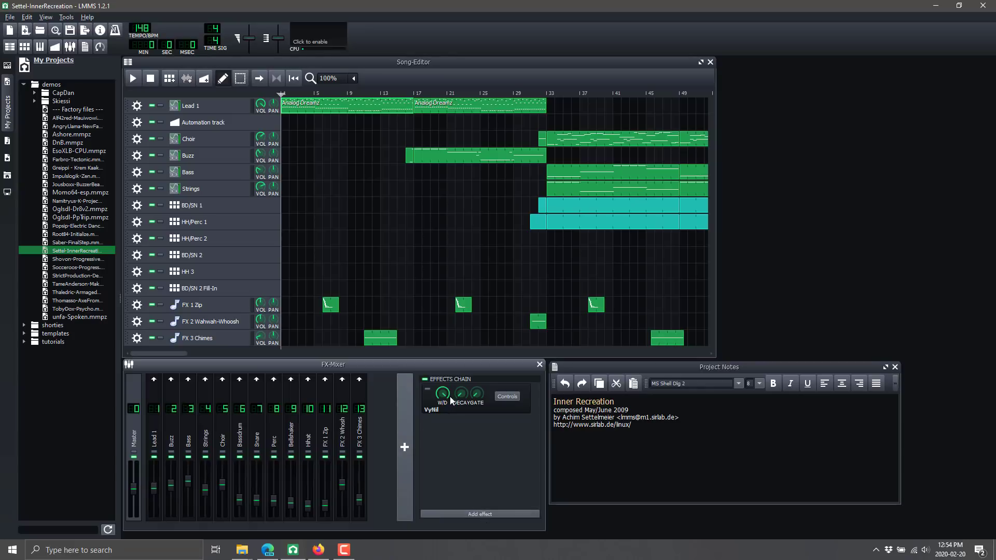
right_click(431, 393)
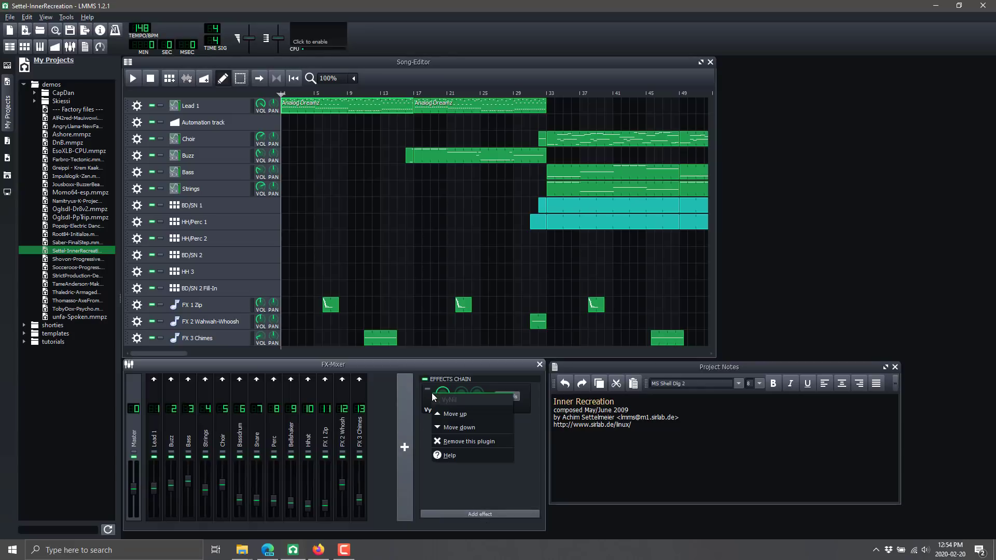
click(449, 441)
Search for bass effects, add BassBooster to the master channel, look at its controls, and close their window
click(451, 513)
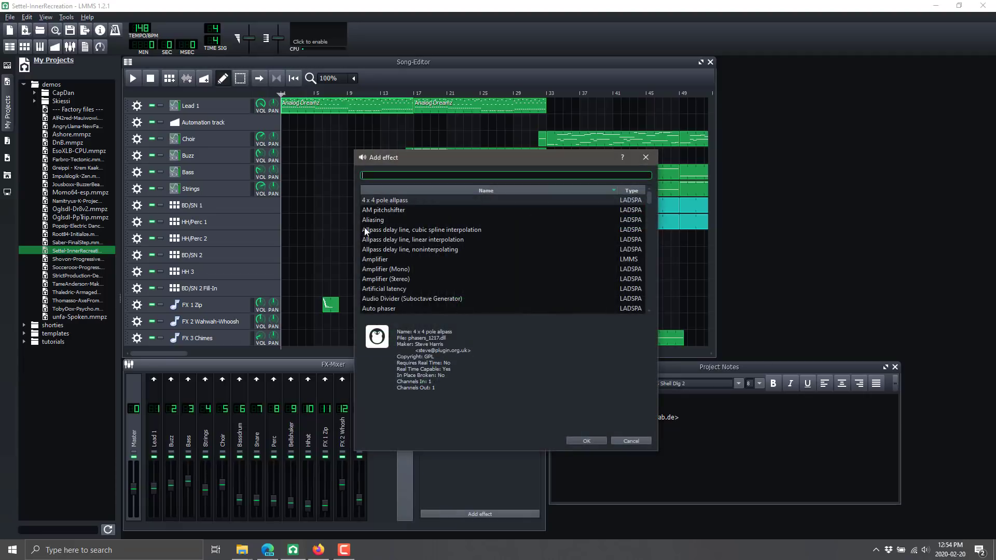
text(bass)
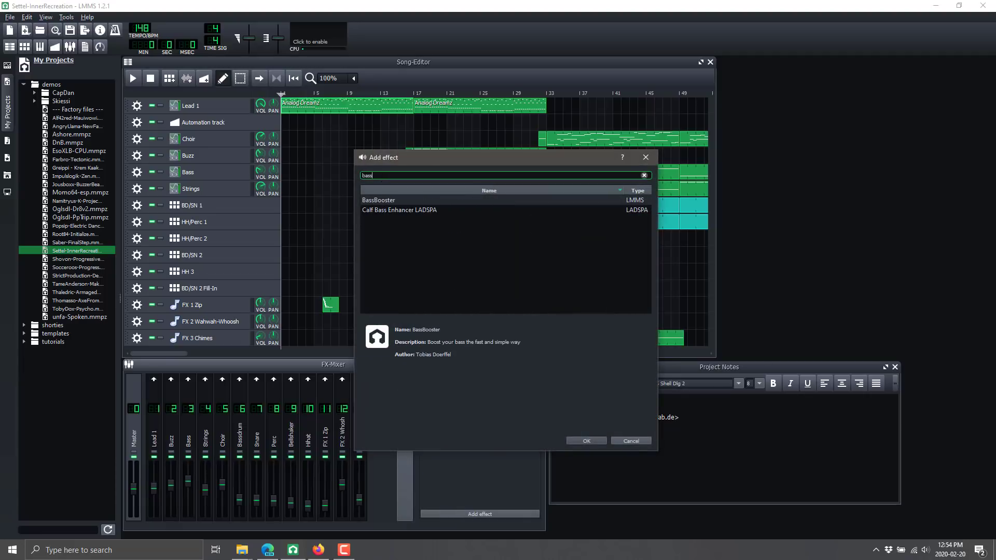
double_click(386, 201)
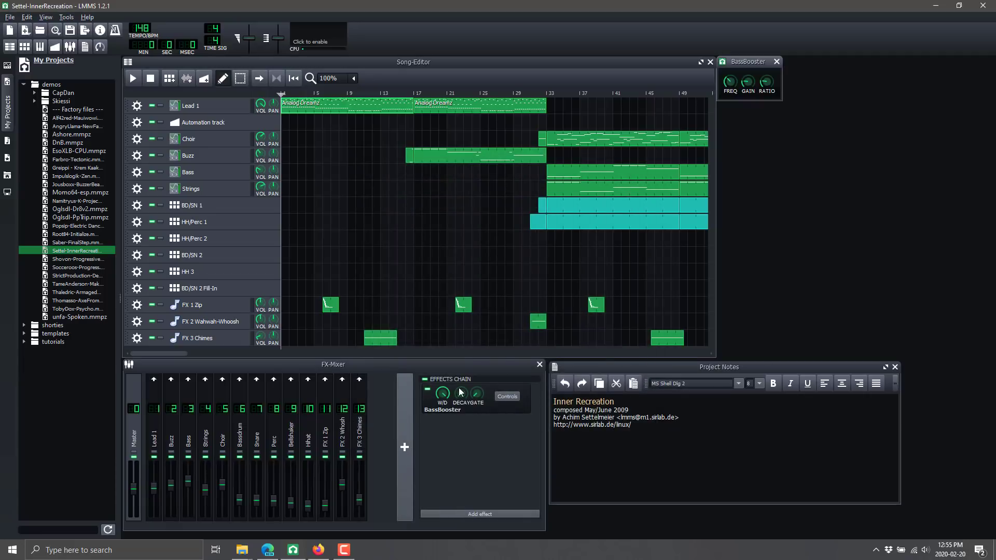
drag(748, 61, 746, 132)
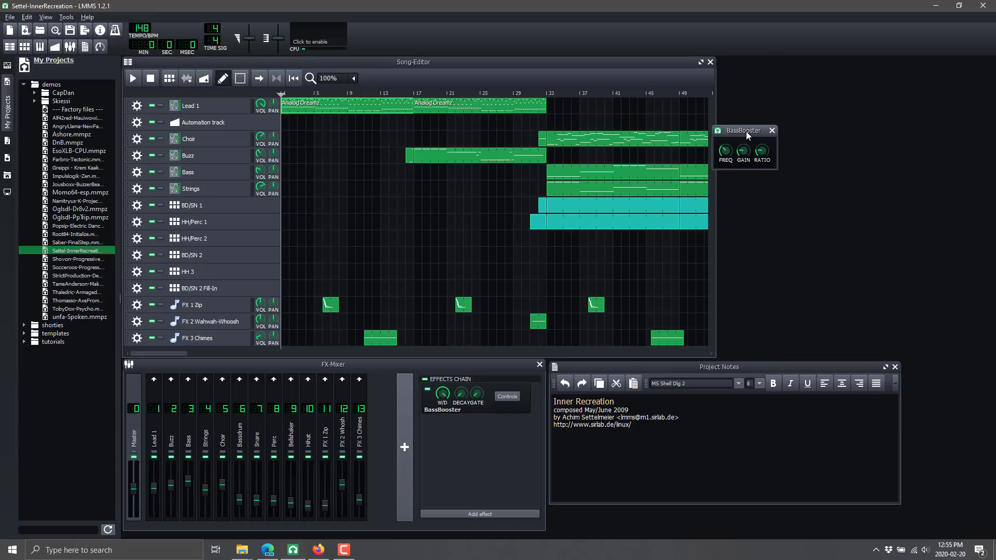
mouse_move(745, 151)
click(771, 131)
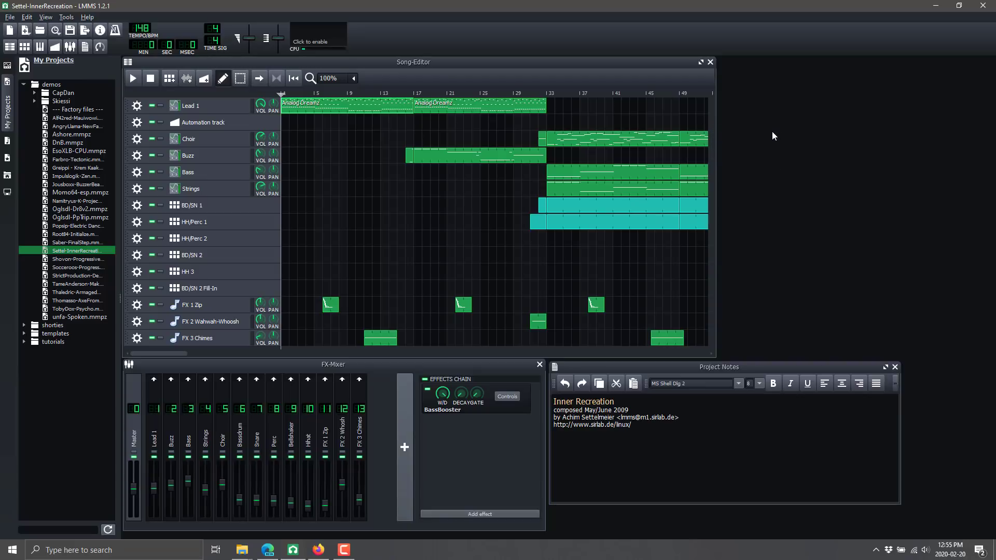